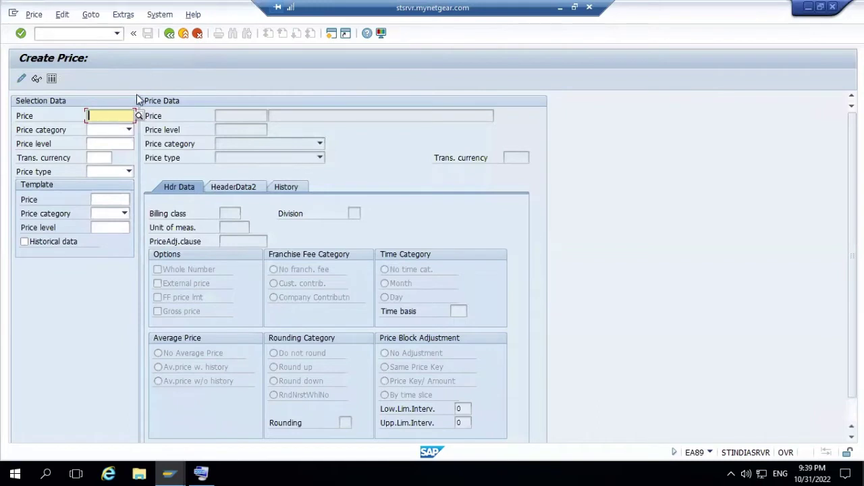
Enter 235678301 as the number of the price to create in the selection data.
click(115, 116)
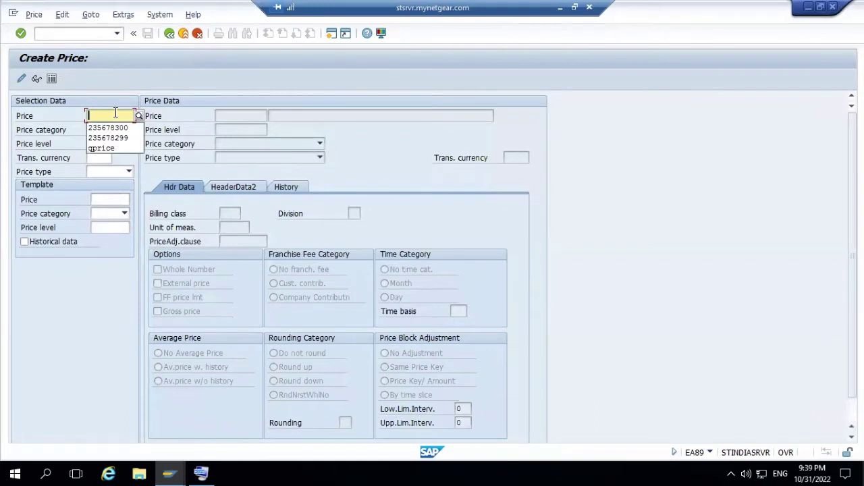
click(112, 129)
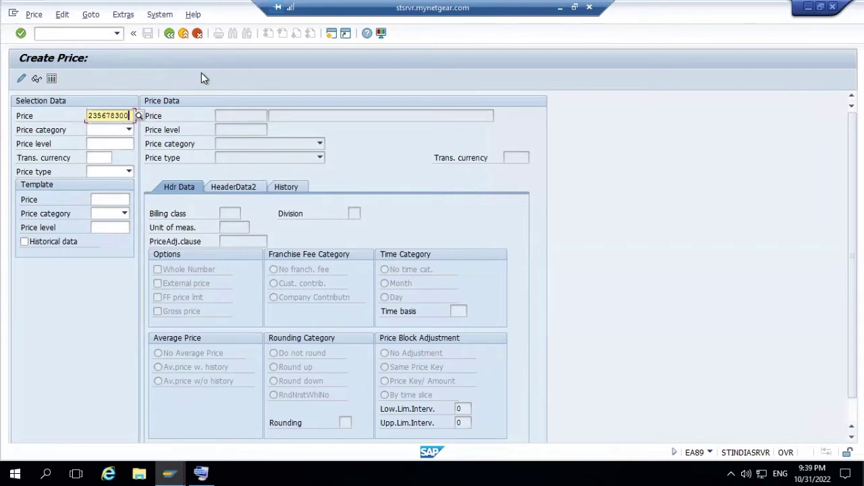
key(BackSpace)
text(1)
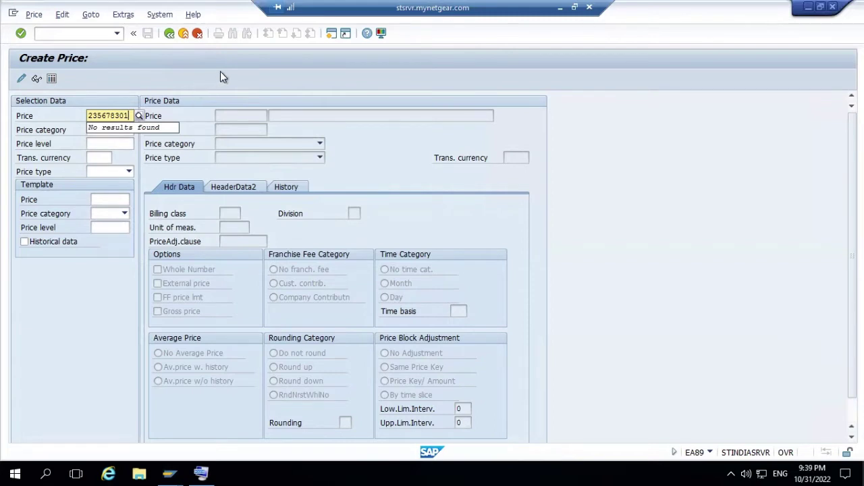
key(BackSpace)
key(BackSpace)
key(BackSpace)
key(BackSpace)
key(BackSpace)
key(BackSpace)
key(BackSpace)
key(BackSpace)
text(400000000)
click(131, 116)
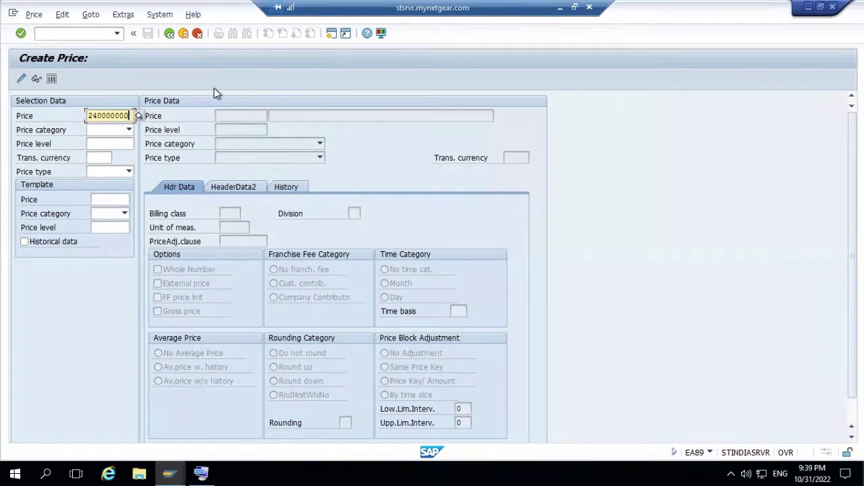
text(5)
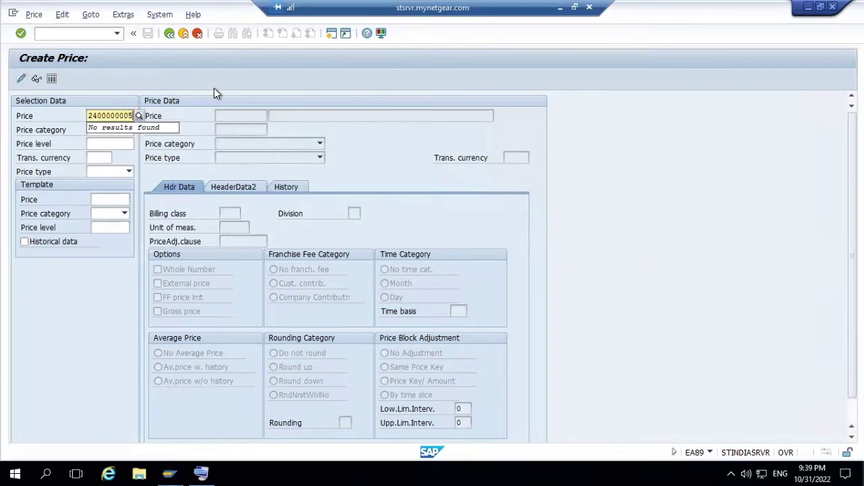
key(Tab)
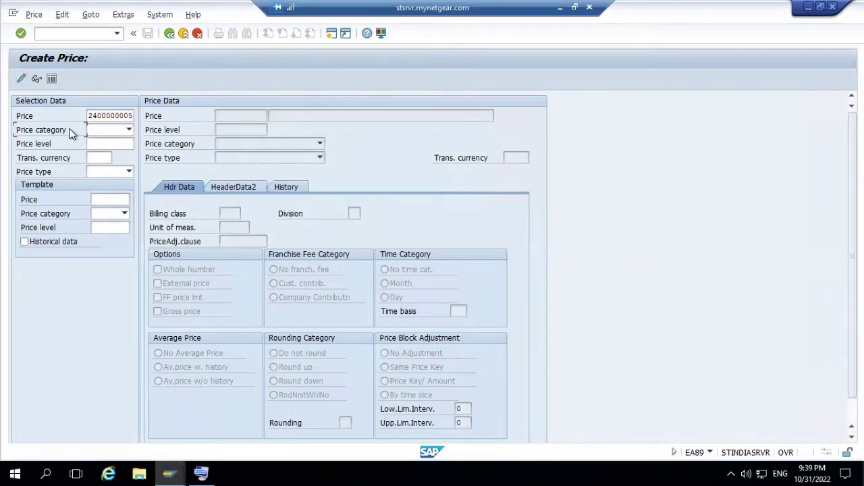
Set the price category in the selection data to 1 Quantity-based price.
click(129, 130)
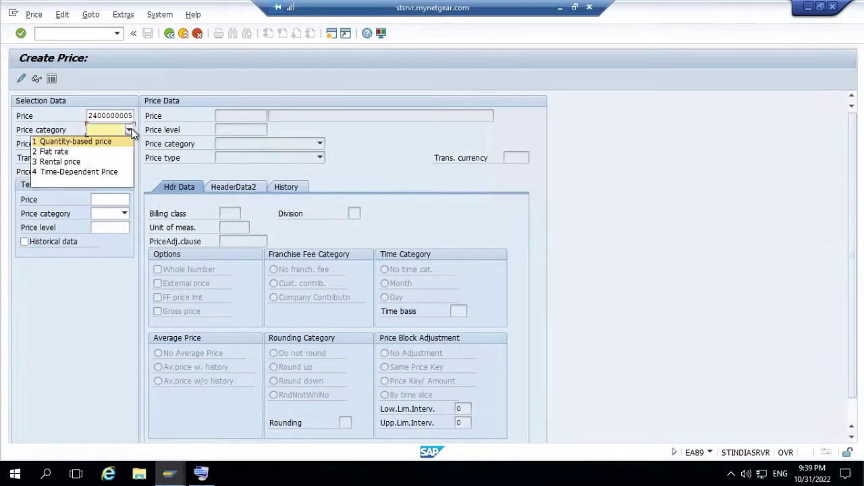
click(120, 142)
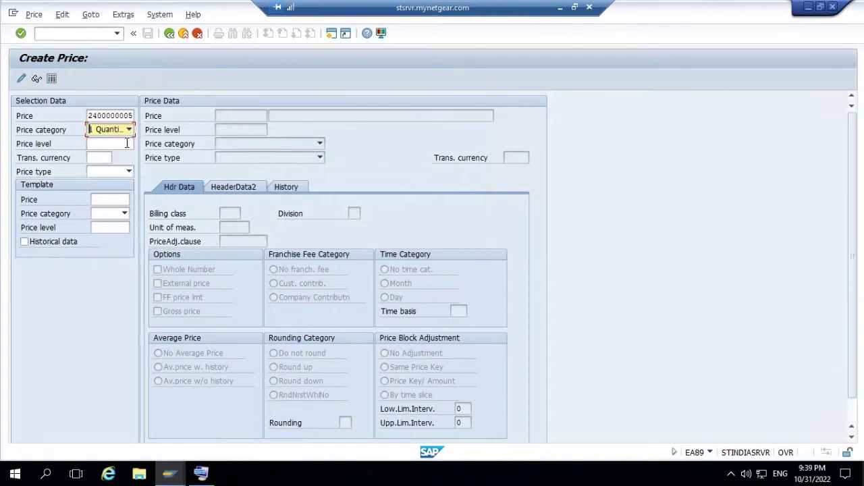
click(125, 143)
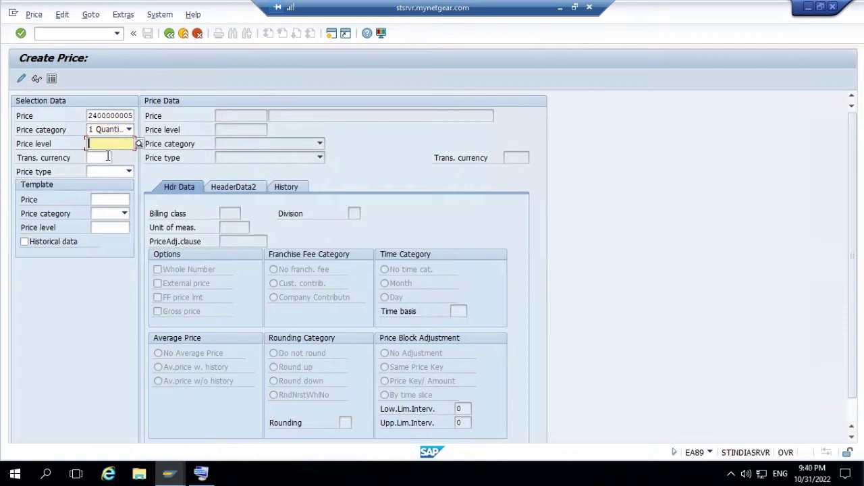
Find INR (Indian Rupee) in the currency value list and set it as the transaction currency.
click(108, 156)
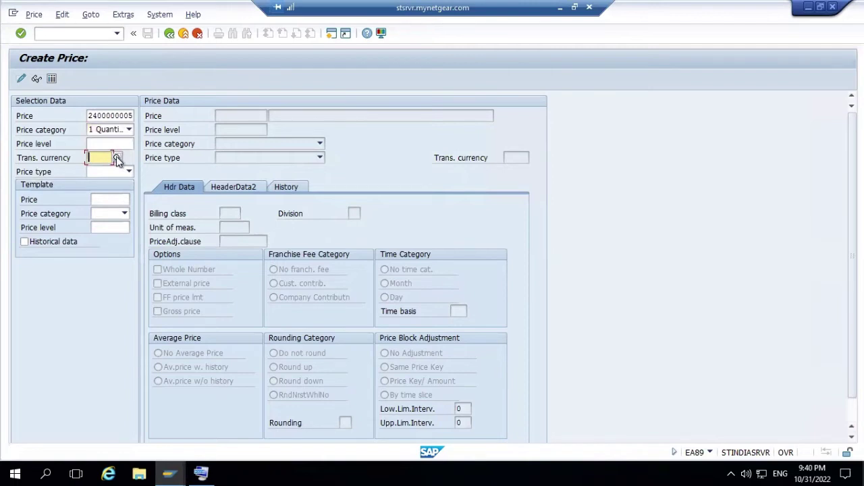
click(116, 158)
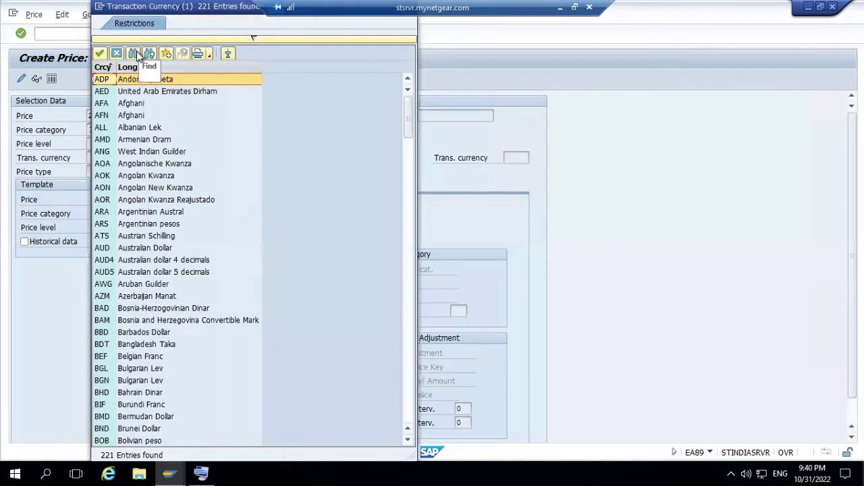
click(135, 54)
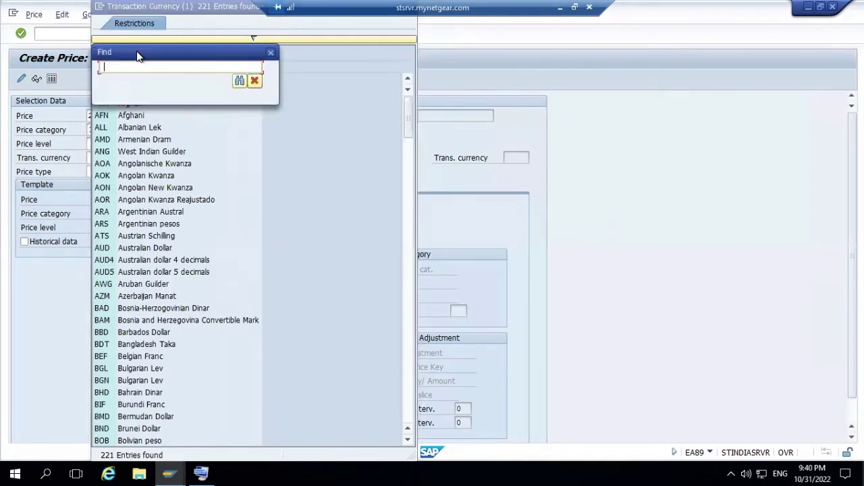
text(INR)
click(239, 80)
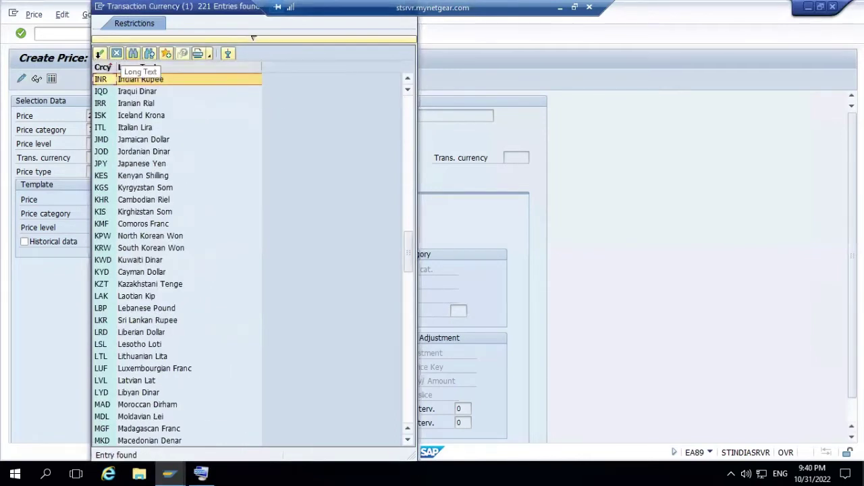
click(99, 54)
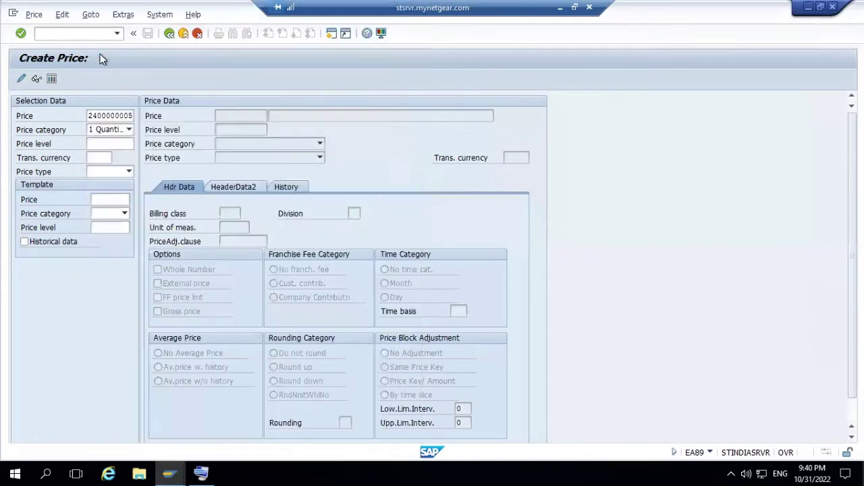
Set the price type to 0 Standard price and submit the selection data.
click(129, 173)
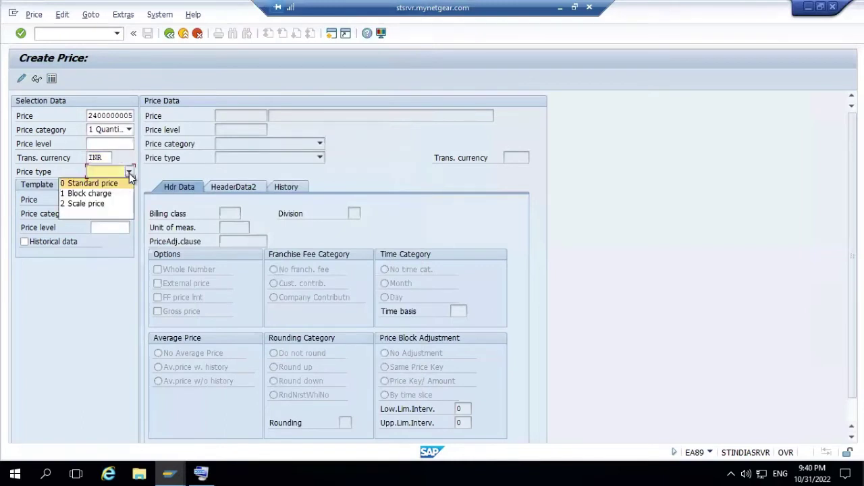
click(117, 183)
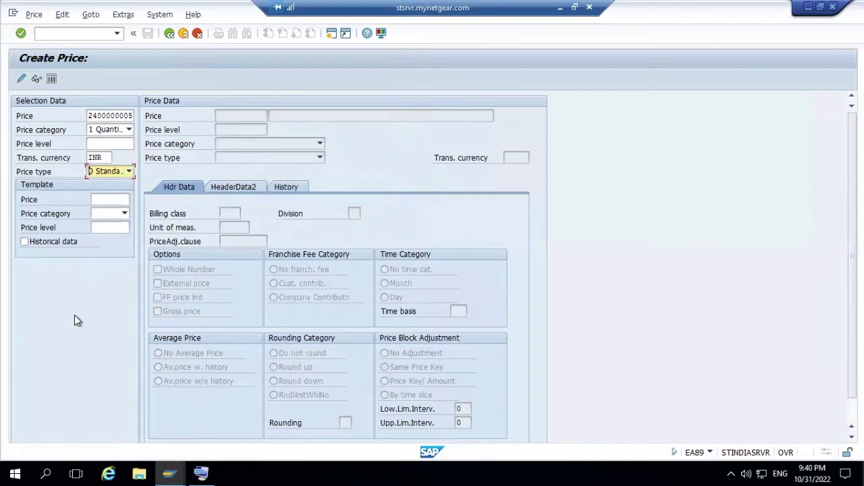
key(Return)
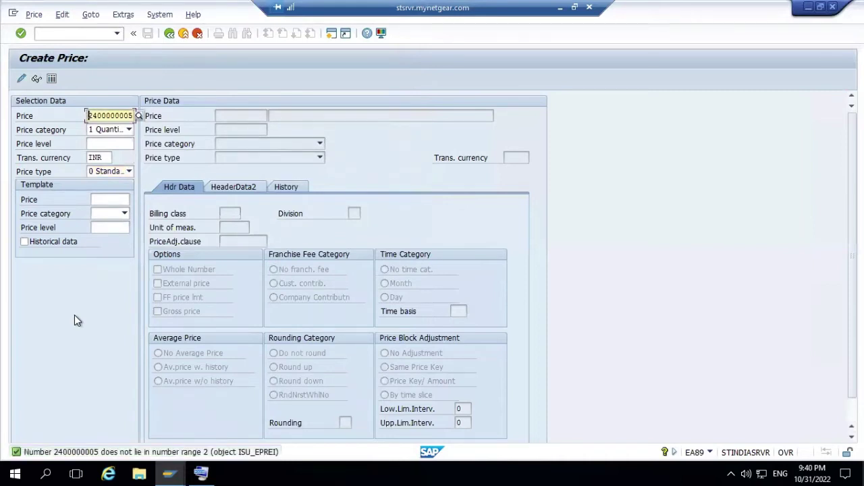
click(90, 116)
key(Delete)
key(Delete)
key(Delete)
key(Delete)
key(Delete)
key(Delete)
key(Delete)
key(Delete)
key(Delete)
key(BackSpace)
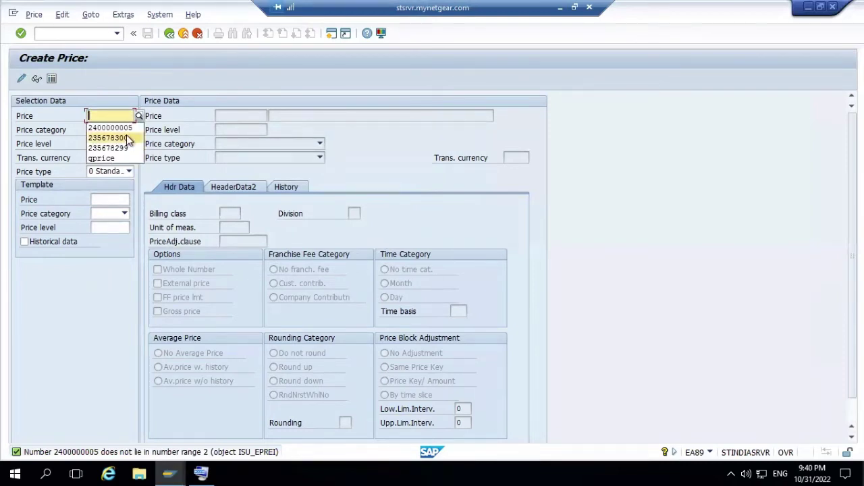
click(124, 138)
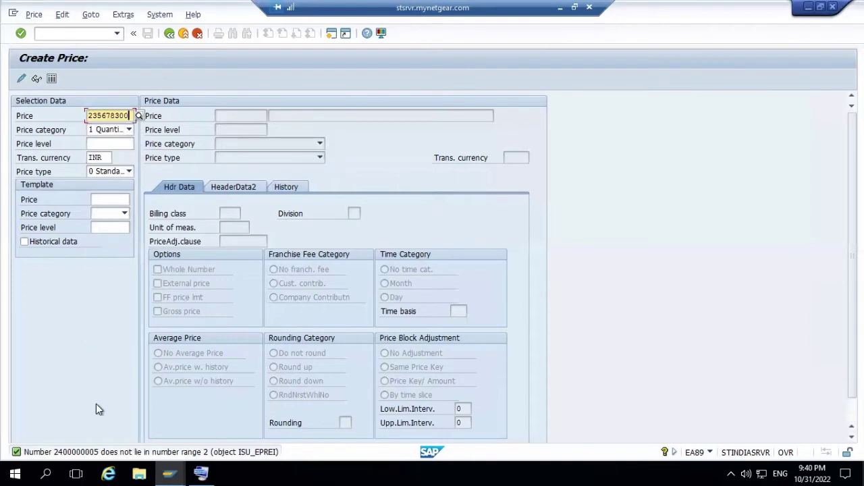
text(5)
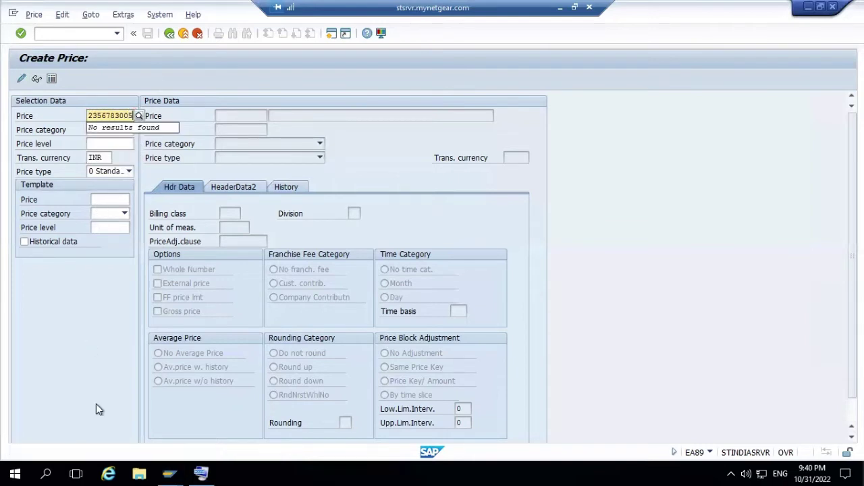
key(Return)
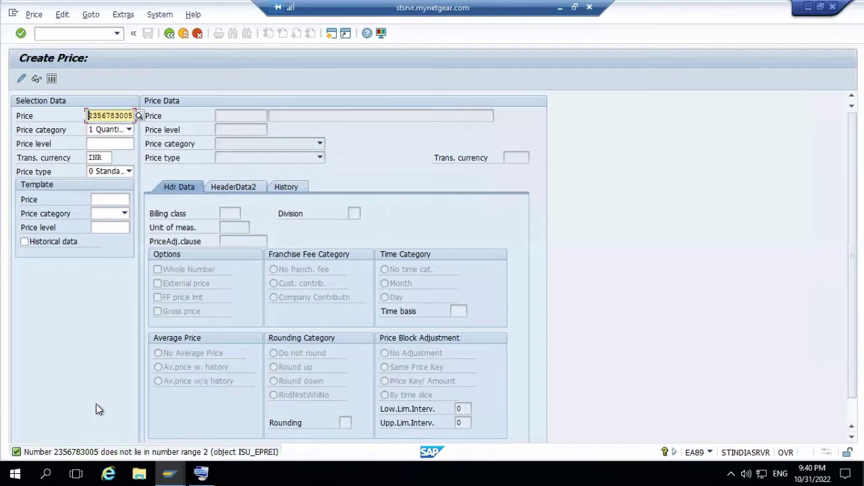
click(93, 116)
key(shift+End)
key(Delete)
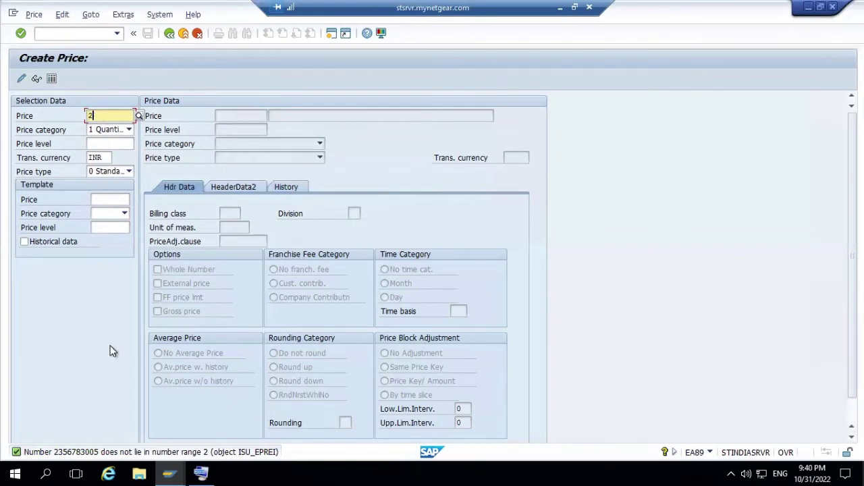
text(3000)
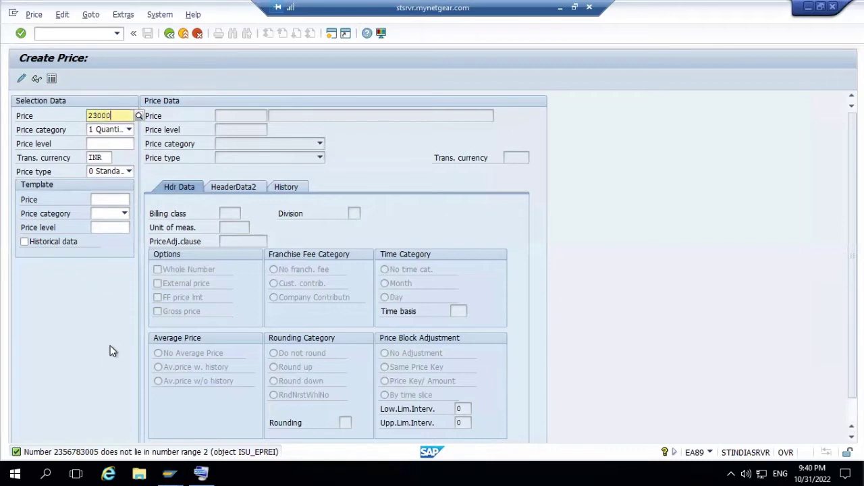
key(BackSpace)
key(BackSpace)
key(BackSpace)
key(BackSpace)
key(BackSpace)
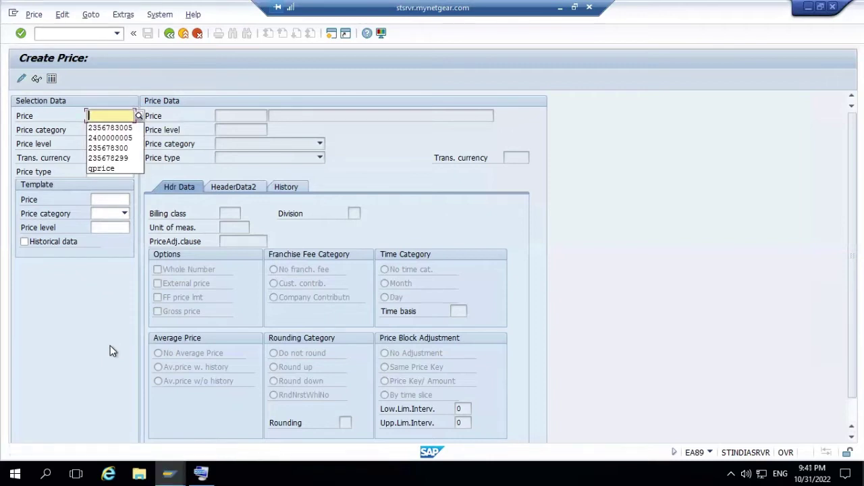
Set the price number to 235678301, based on the earlier entry 235678299, and submit the selection data.
click(116, 158)
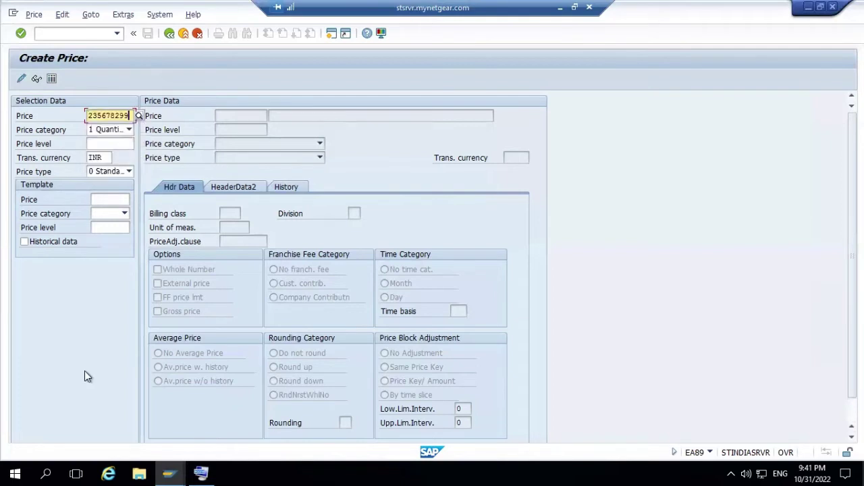
text(1)
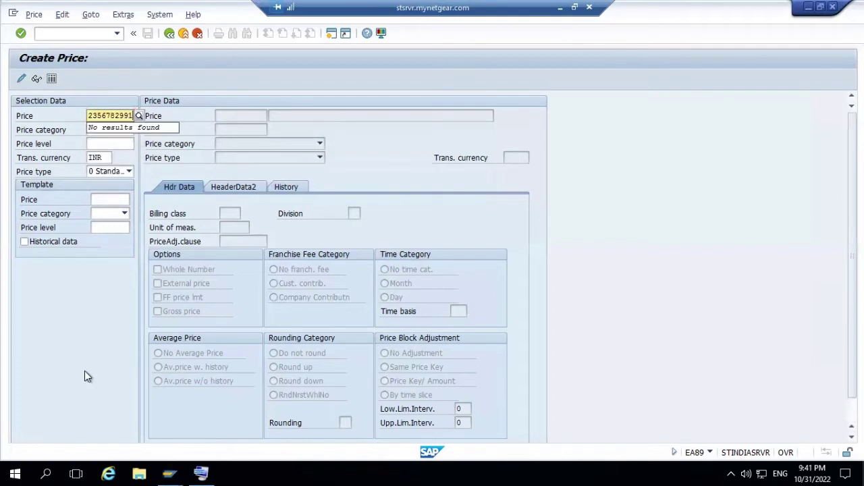
key(BackSpace)
key(BackSpace)
key(BackSpace)
key(BackSpace)
text(301)
key(Return)
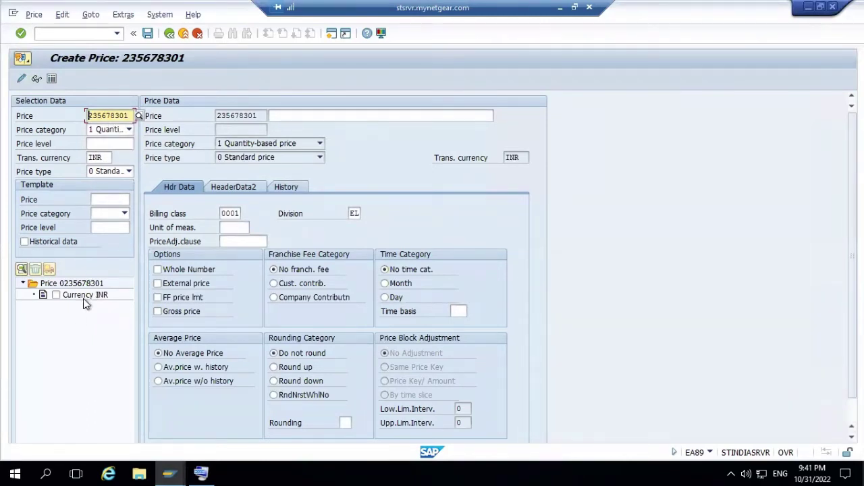
Enter "Price for testing" as the description of the price.
click(101, 378)
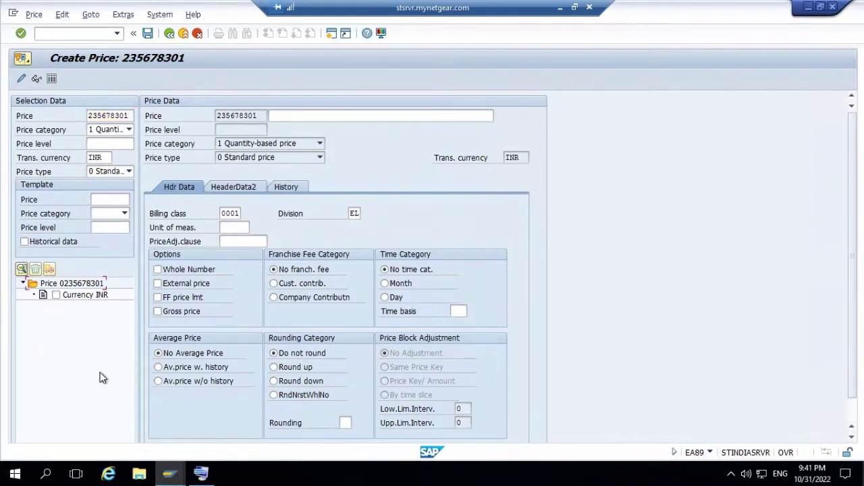
click(307, 116)
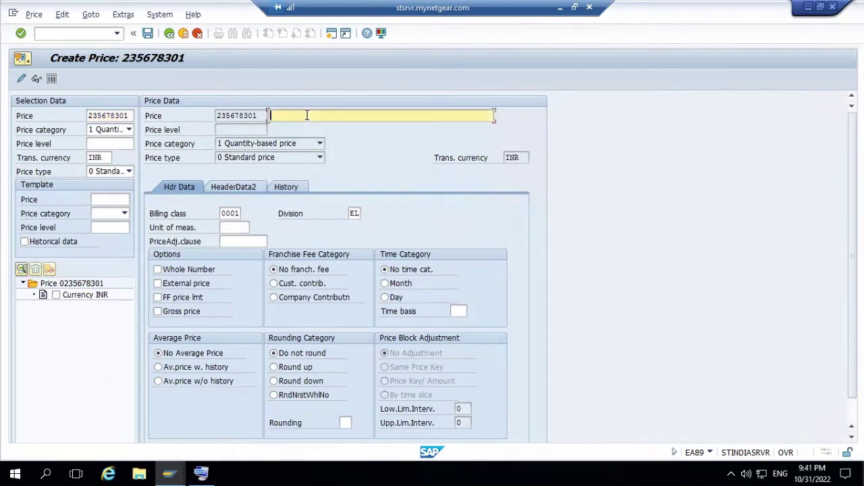
text(P)
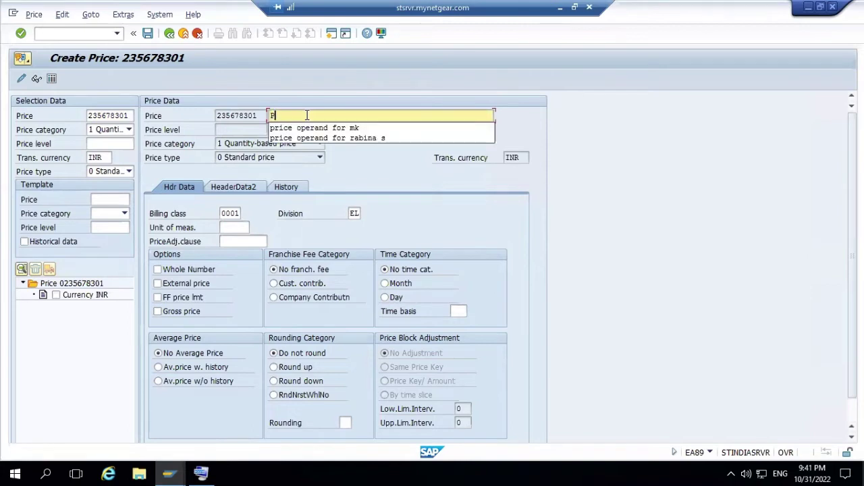
text(rice for testing)
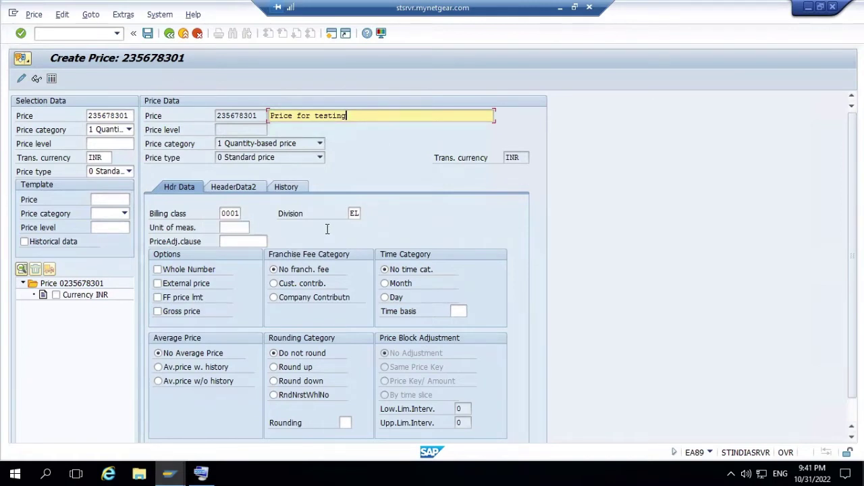
Set the unit of measure in the header data to kwh and go to the price adjustment clause.
click(235, 229)
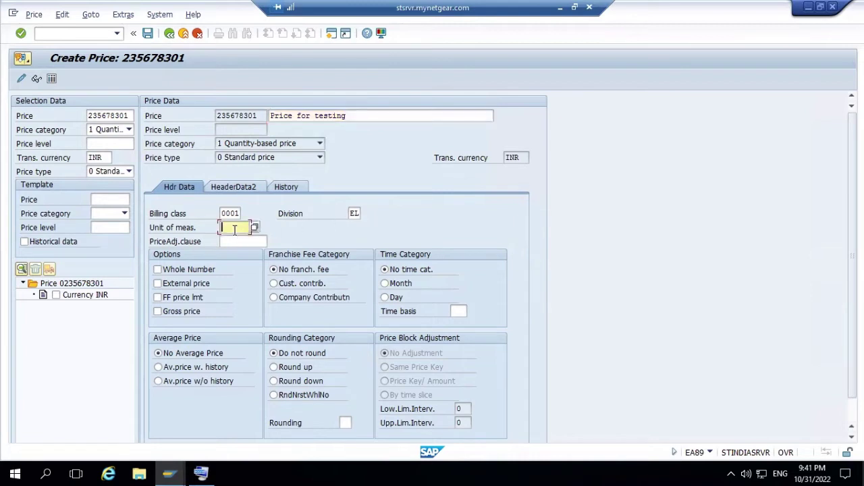
text(k)
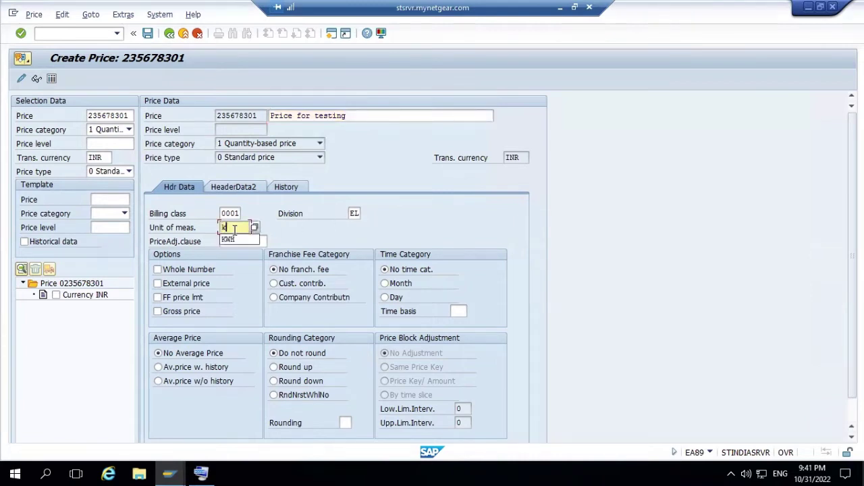
text(wh)
key(Return)
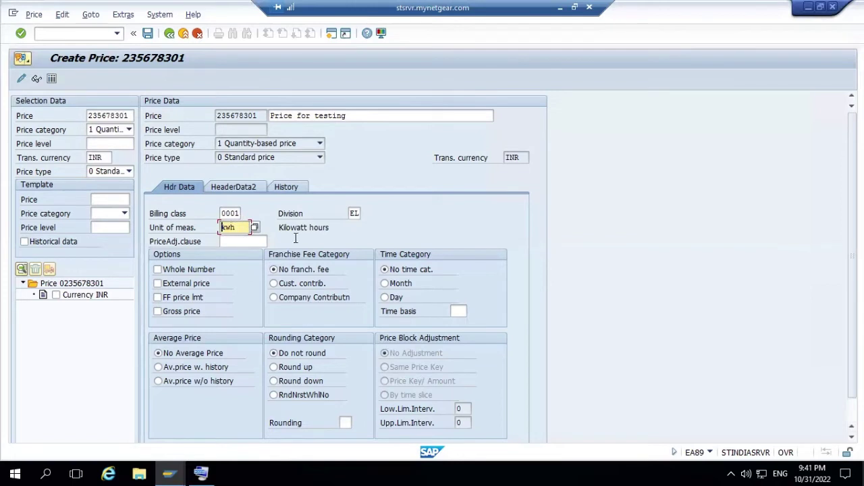
click(253, 242)
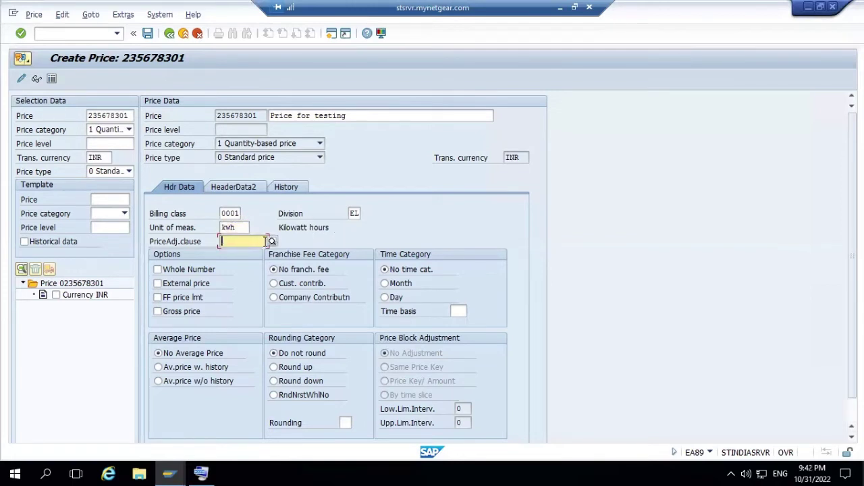
Check the search restrictions for the price adjustment clause and the gross price option without changing either.
click(271, 241)
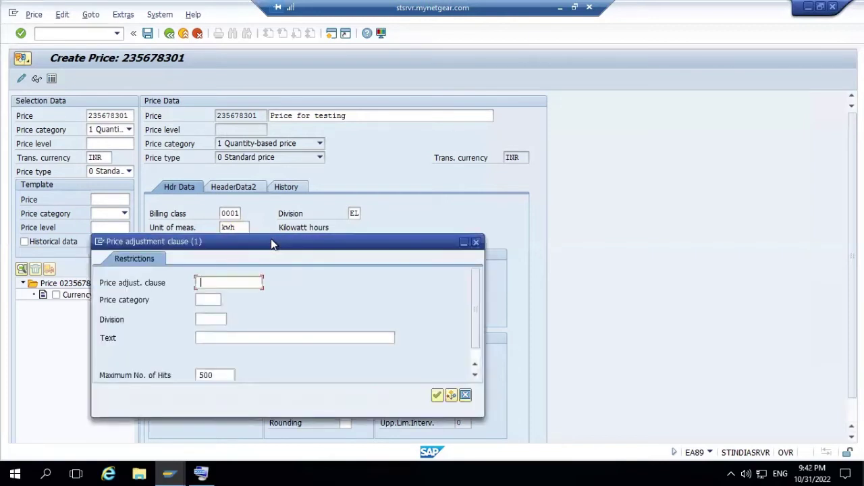
click(476, 241)
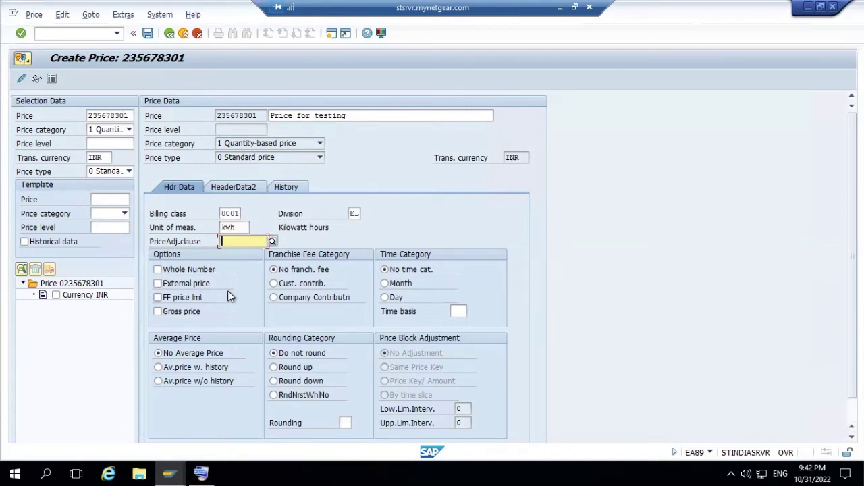
click(194, 316)
click(196, 318)
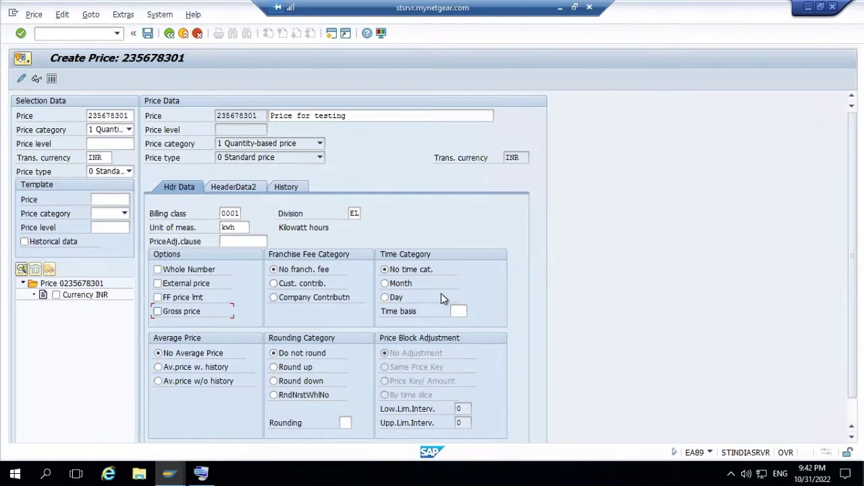
Go through the time category data and enter 00 as the time basis.
click(385, 298)
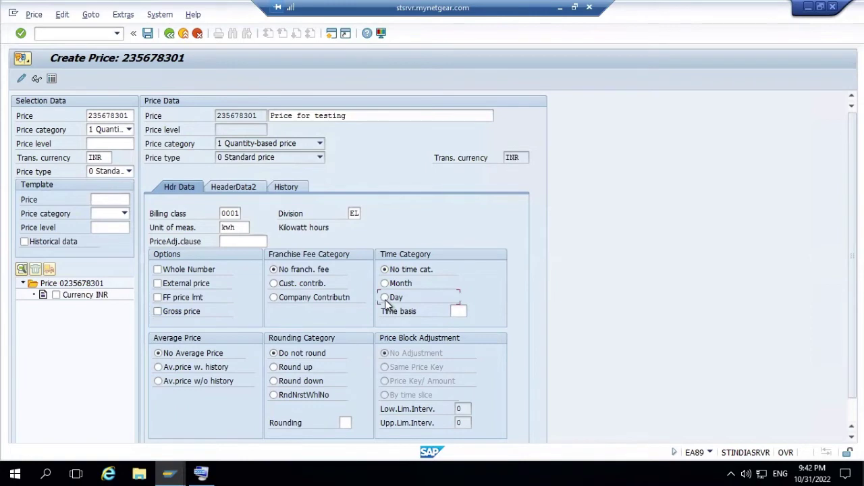
click(459, 311)
text(00)
Set the validity period in the price history from 01.10.2022 to 31.12.9999.
click(251, 186)
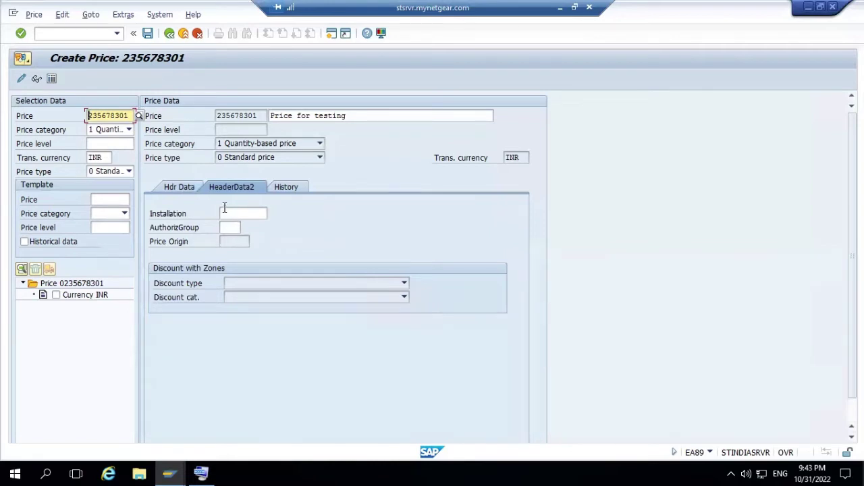
click(286, 187)
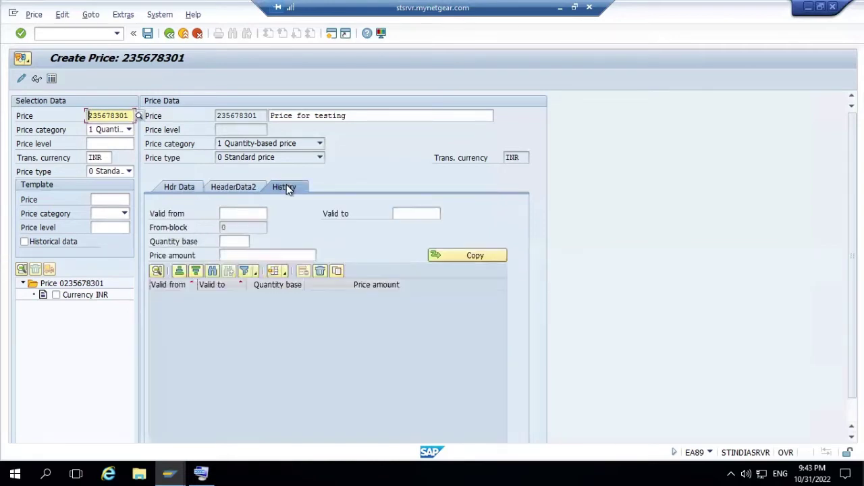
click(233, 213)
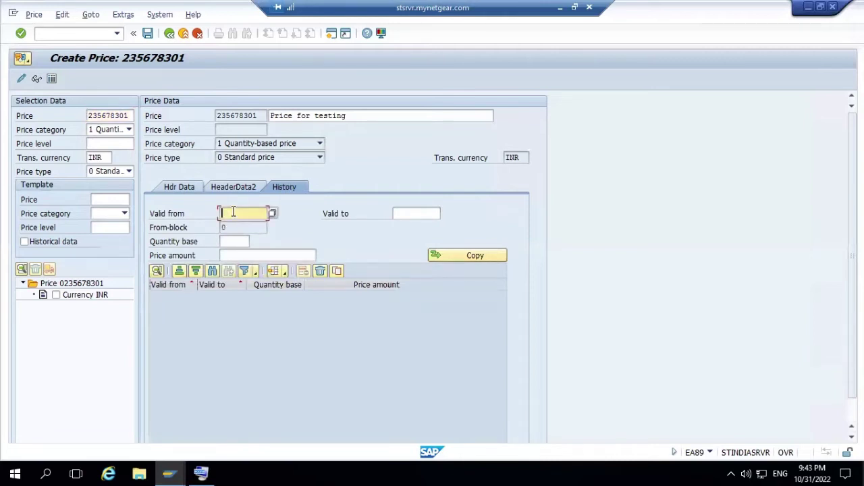
text(01)
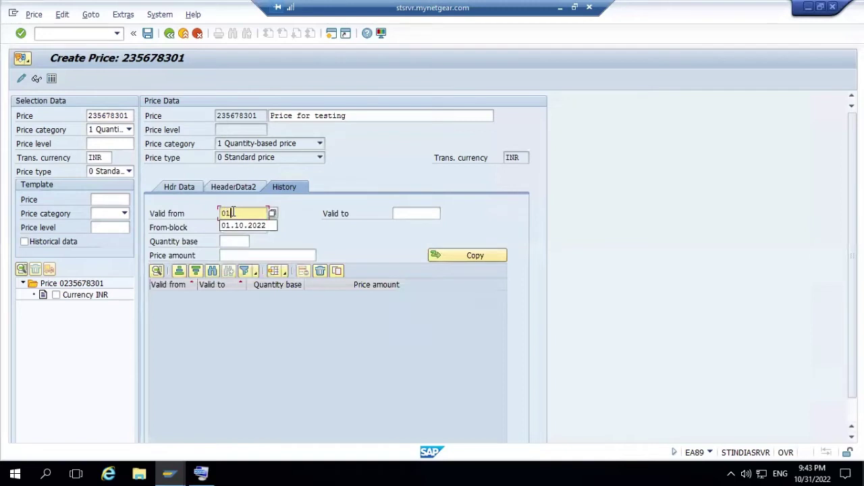
text(.10.2022)
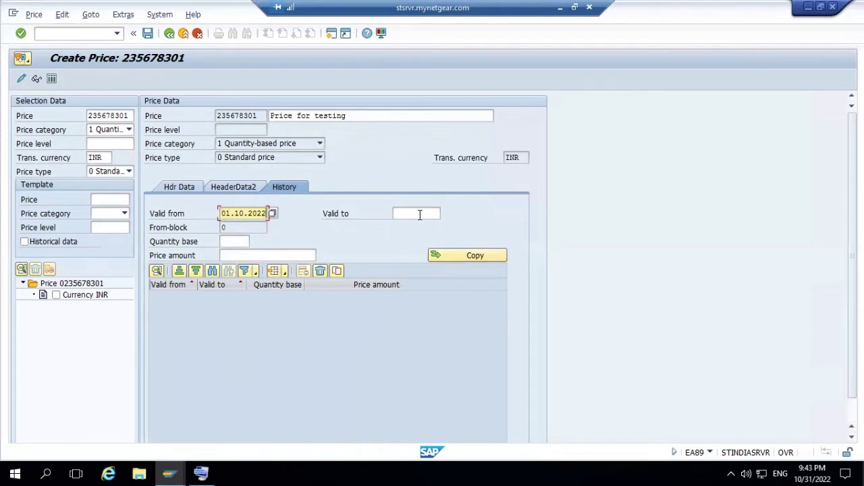
click(420, 214)
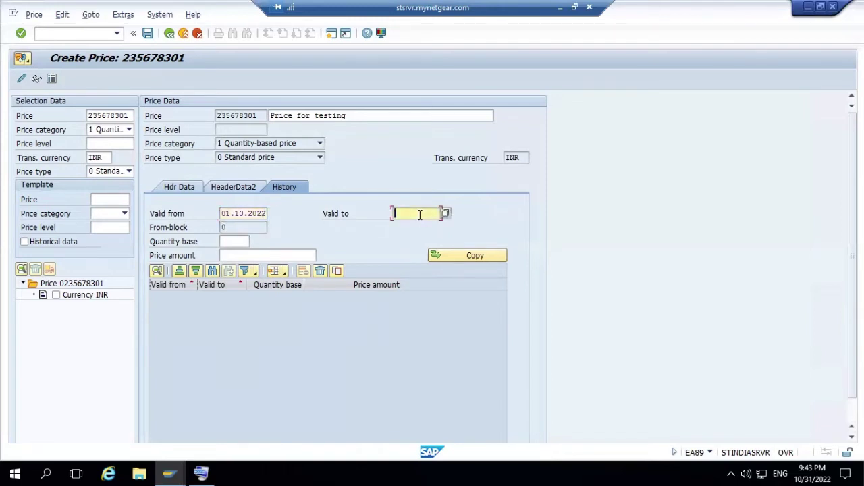
text(31)
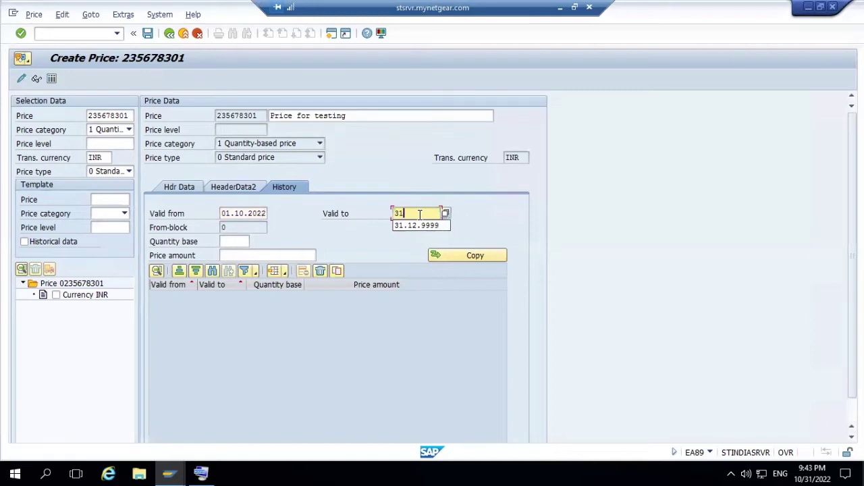
text(.12.9999)
Enter a quantity base of 1 and a price amount of 2, and copy them into the price history table.
click(241, 240)
text(1)
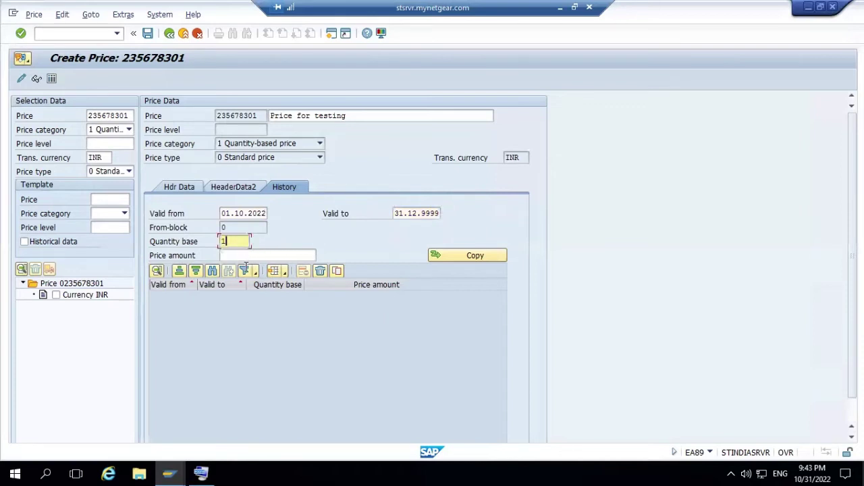
click(248, 254)
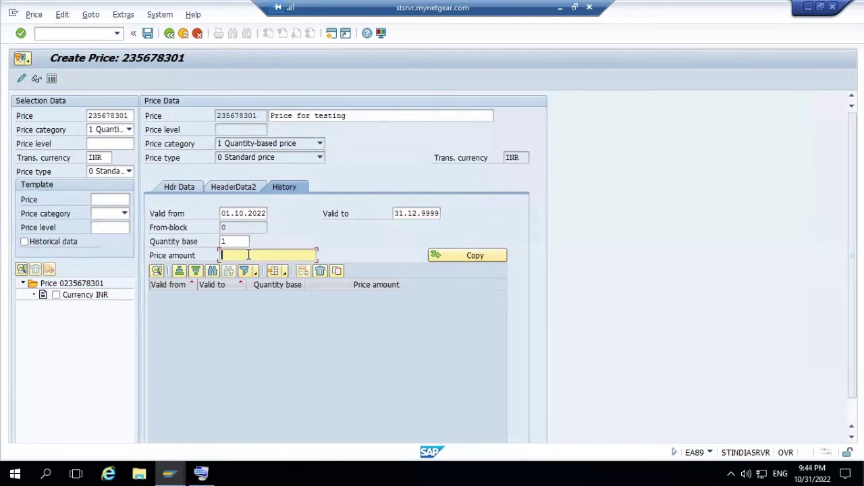
text(2)
click(479, 261)
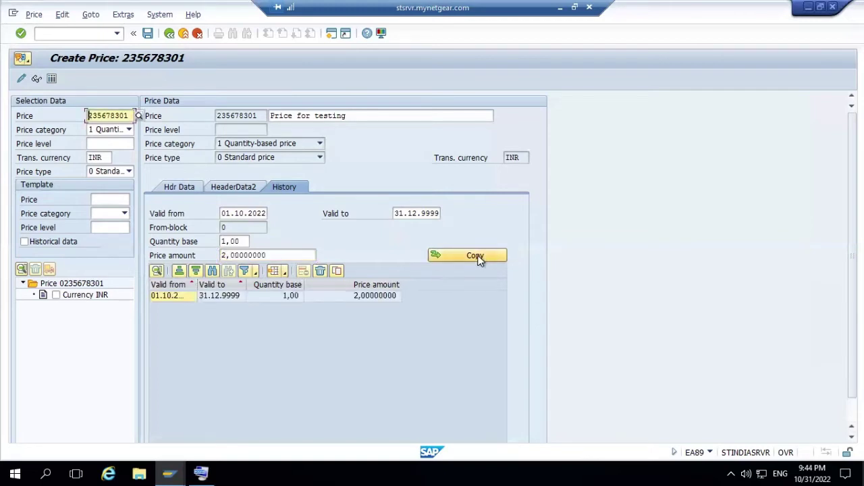
Fit the history table's Valid from column to its dates and save the price with the proposed customizing request "Billing class kk".
double_click(197, 288)
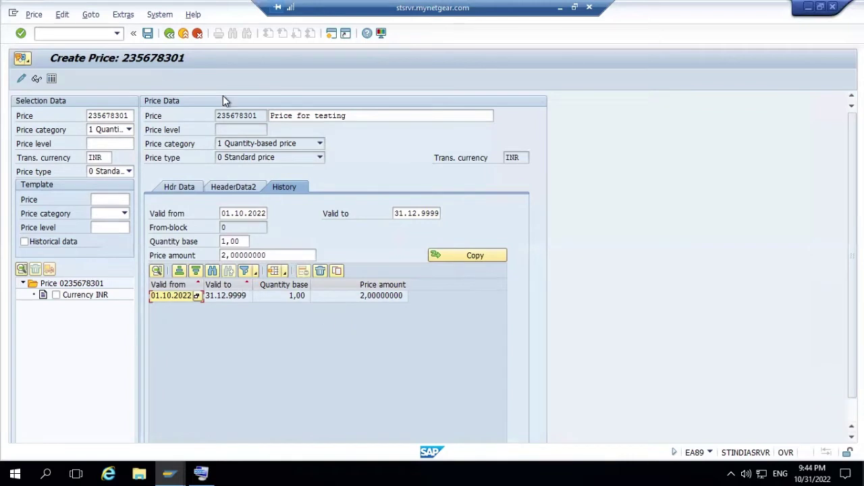
click(148, 33)
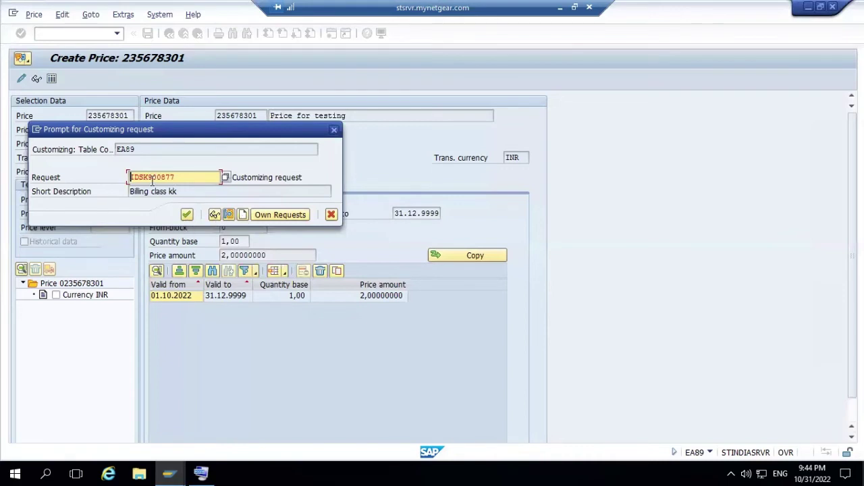
click(187, 215)
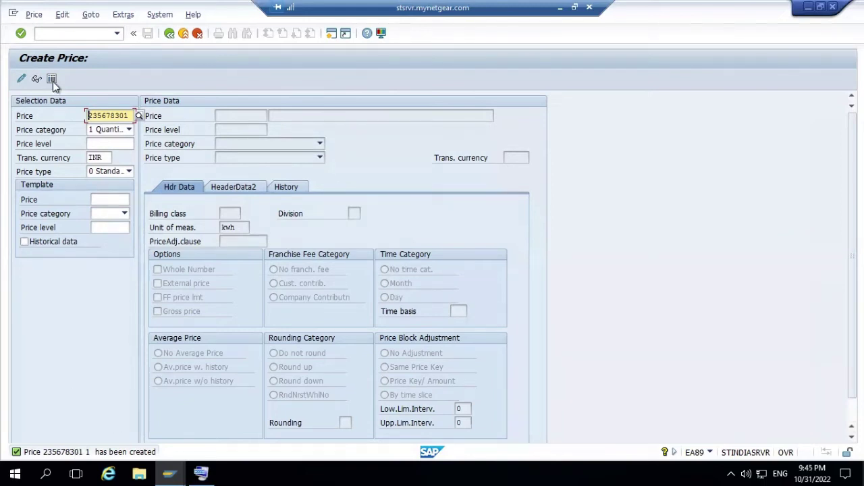
Leave price creation and go to transaction ES32, the initial screen for displaying an installation.
click(56, 32)
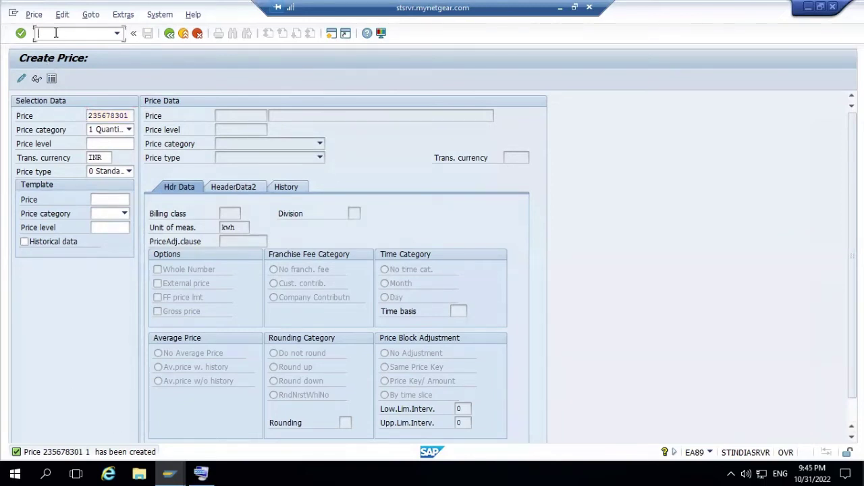
click(116, 34)
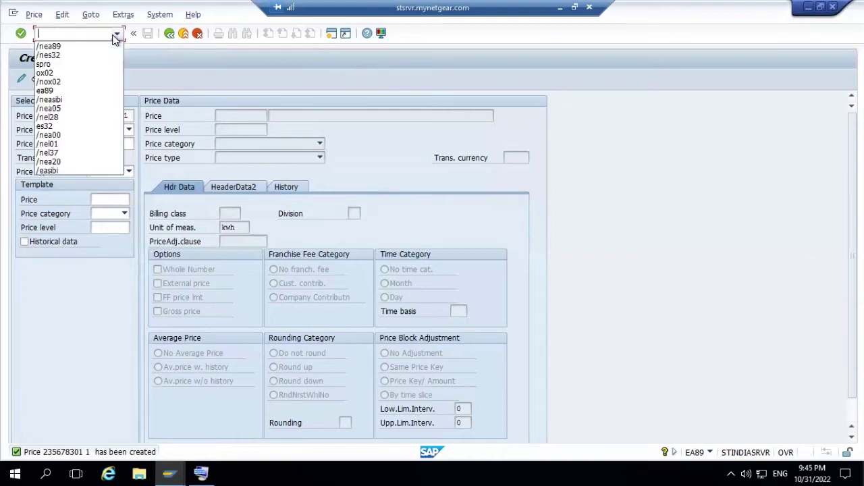
click(63, 135)
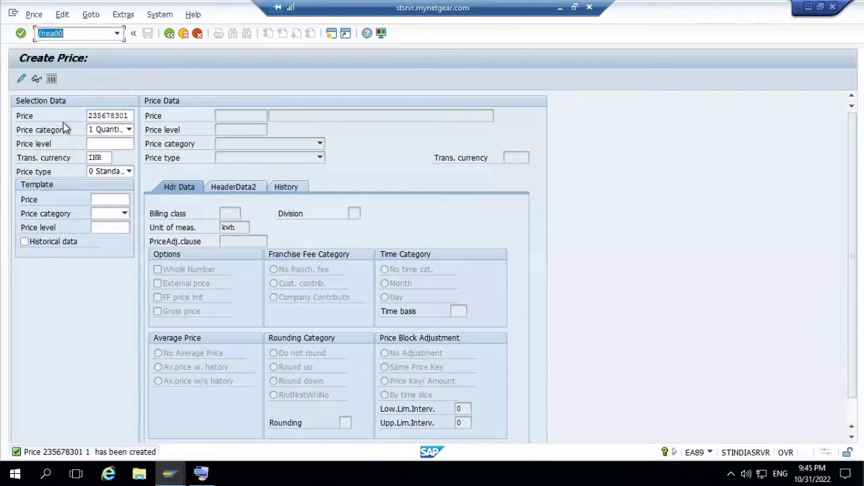
click(68, 36)
key(BackSpace)
key(BackSpace)
key(BackSpace)
key(BackSpace)
key(BackSpace)
text(oea00)
key(Return)
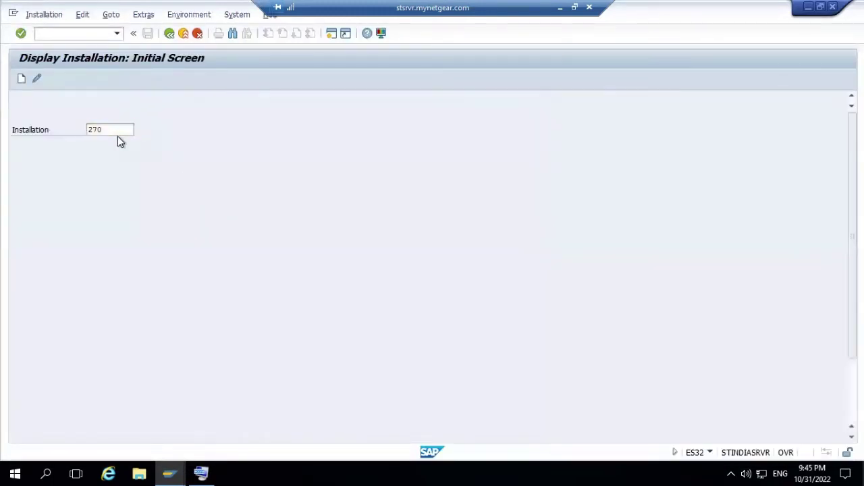
Display installation 270, examine the rate data of its devices, and return to the initial screen.
key(Return)
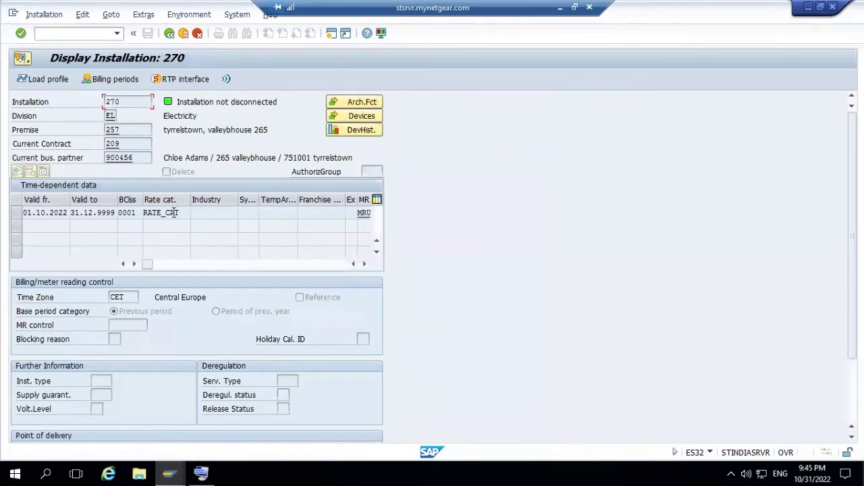
click(376, 121)
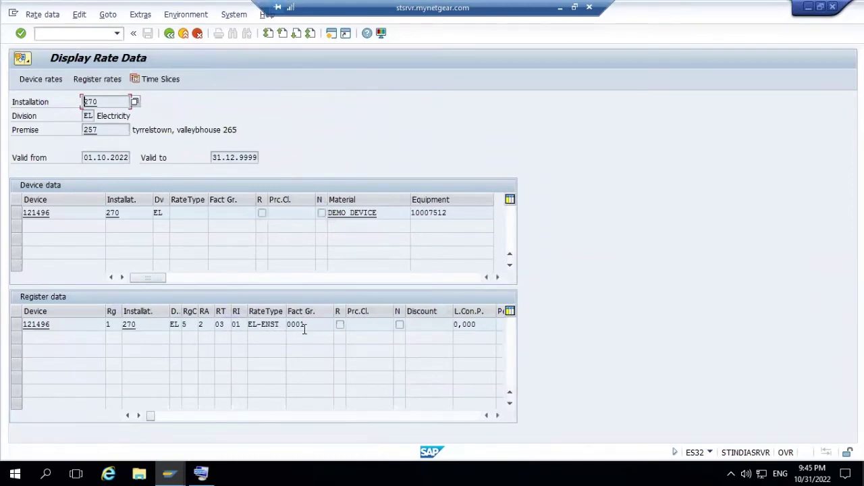
click(168, 33)
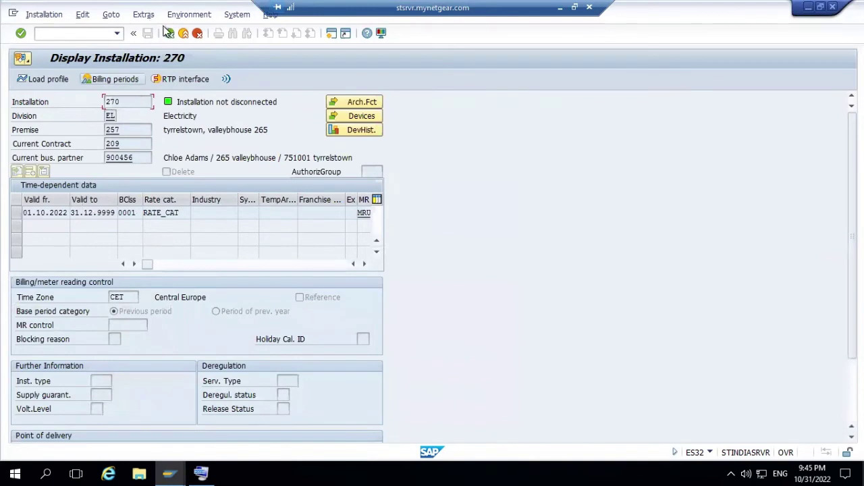
click(171, 34)
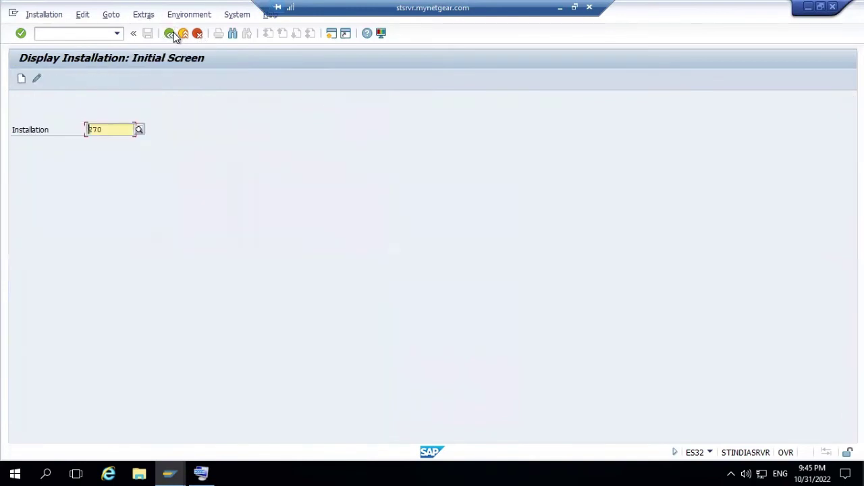
Open installation 270 for changing and start creating an operand in its facts.
click(38, 78)
key(Return)
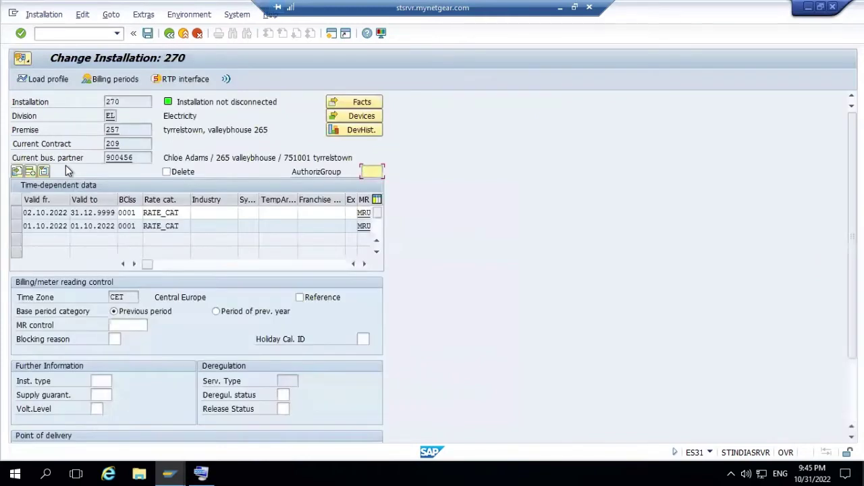
click(363, 102)
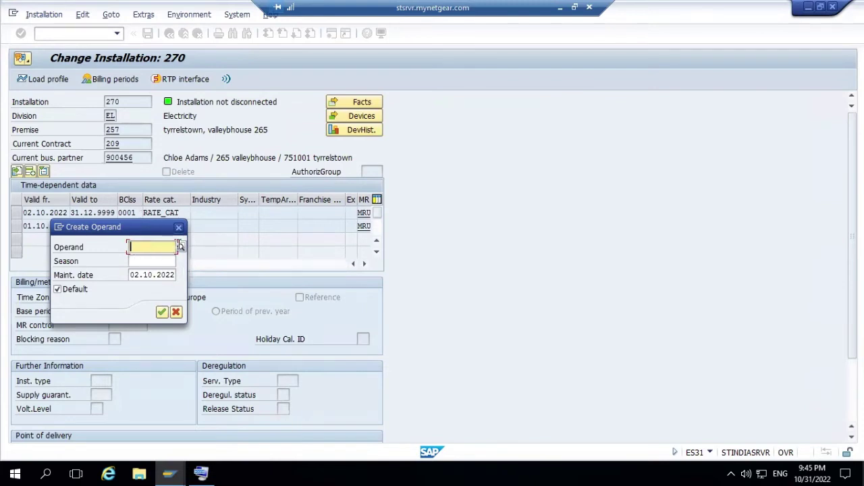
Pick the quantity-based price operand ENST-PRICE from the operand list and create it for the installation.
click(180, 249)
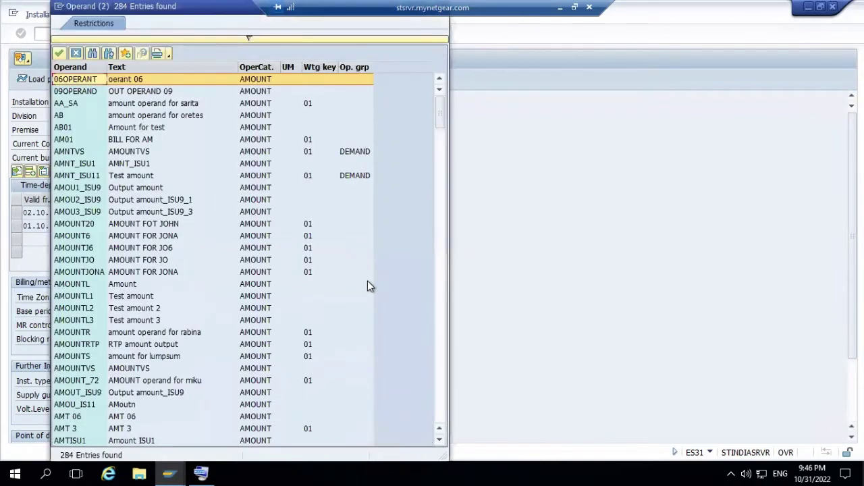
click(444, 313)
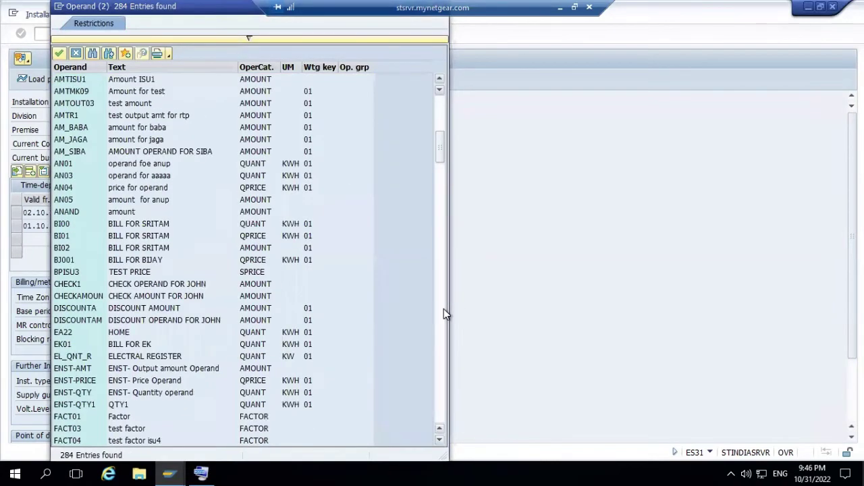
click(444, 311)
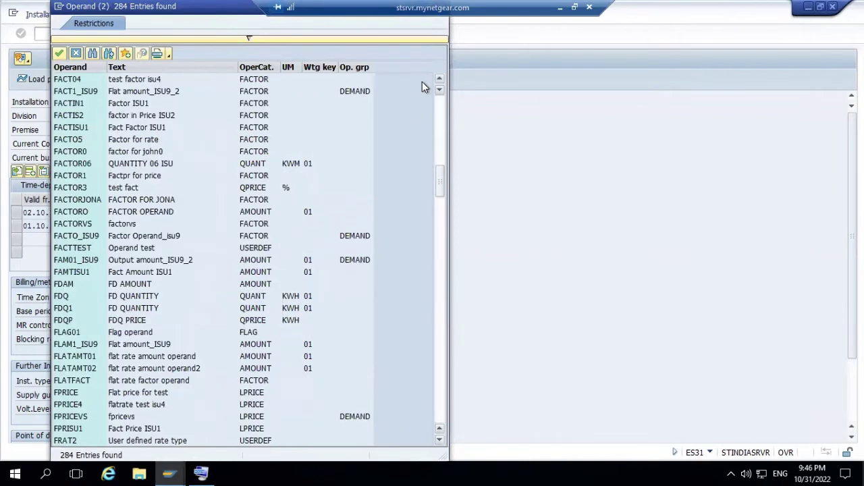
click(440, 109)
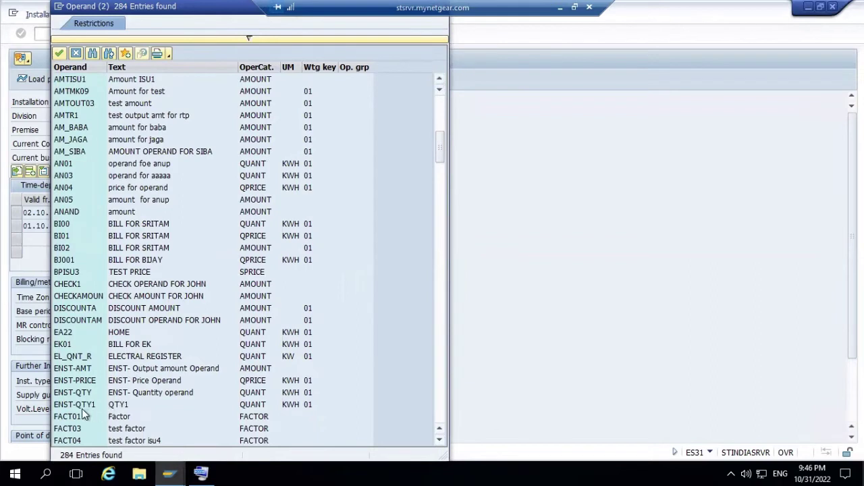
double_click(73, 380)
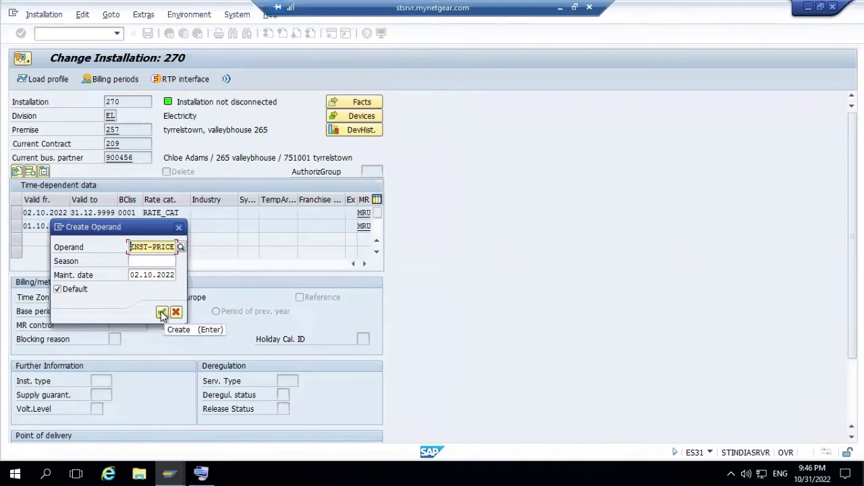
click(162, 312)
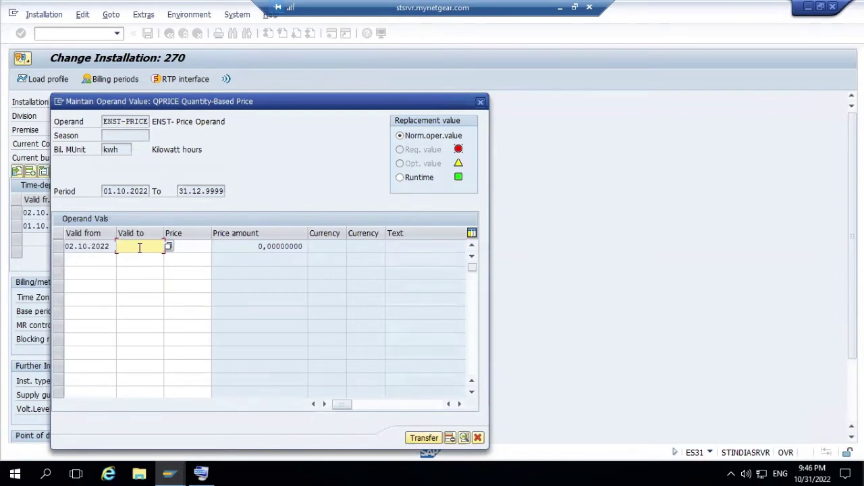
Set the ENST-PRICE operand value's end of validity to 31.12.9999 and assign price 235678301 to it.
text(31.12.9999)
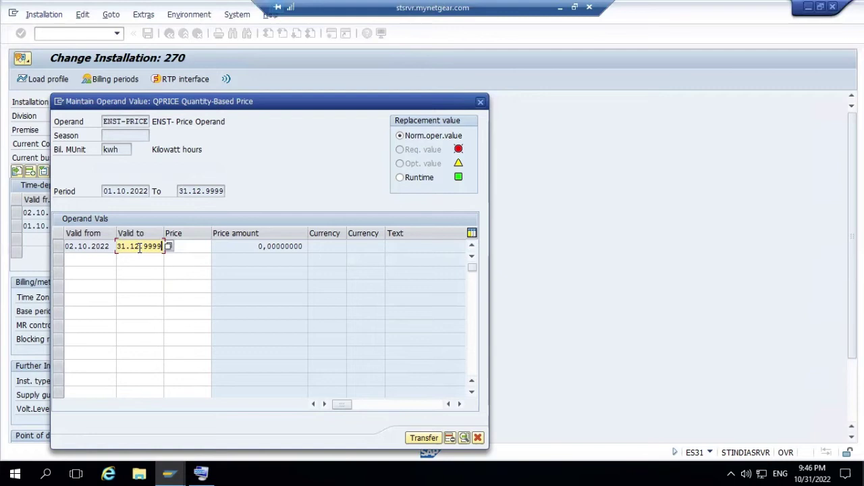
click(183, 248)
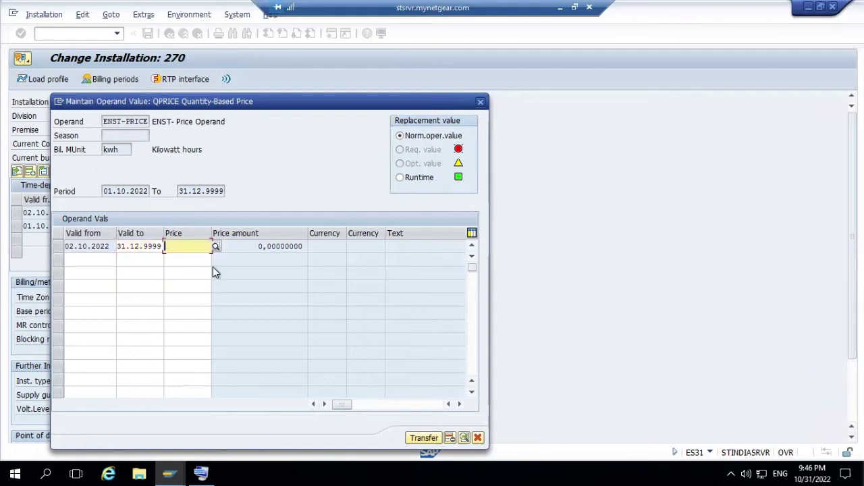
key(alt+Tab)
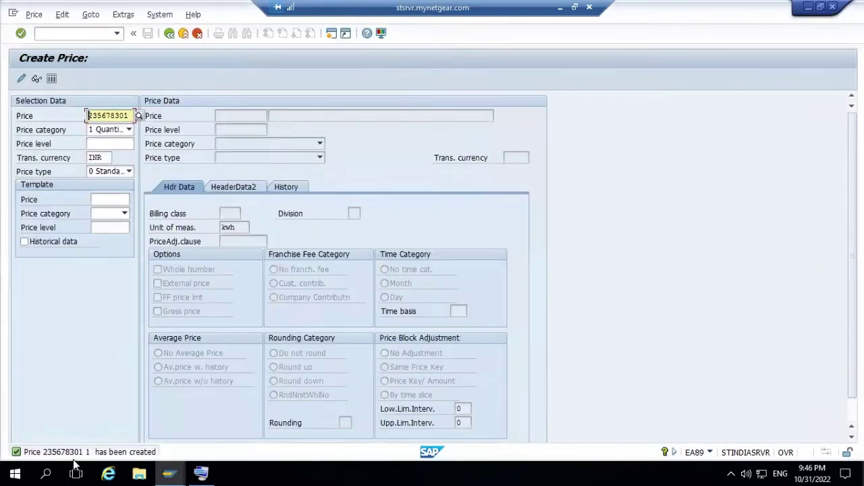
key(Return)
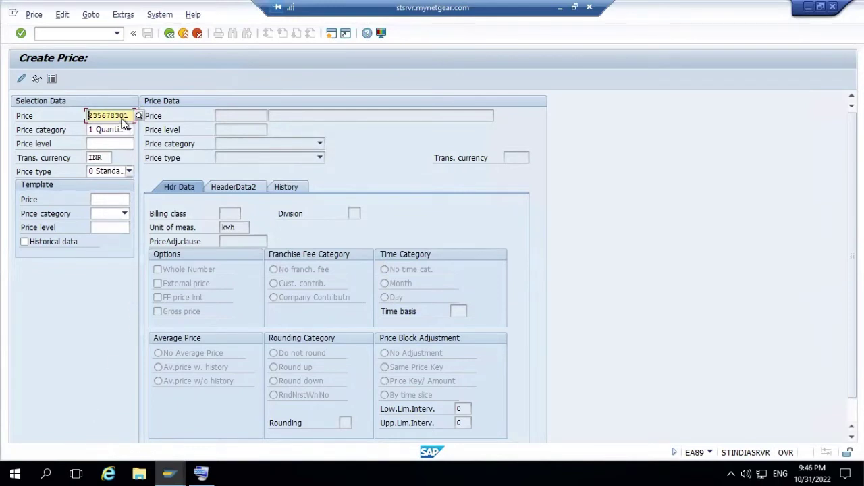
drag(130, 115, 70, 116)
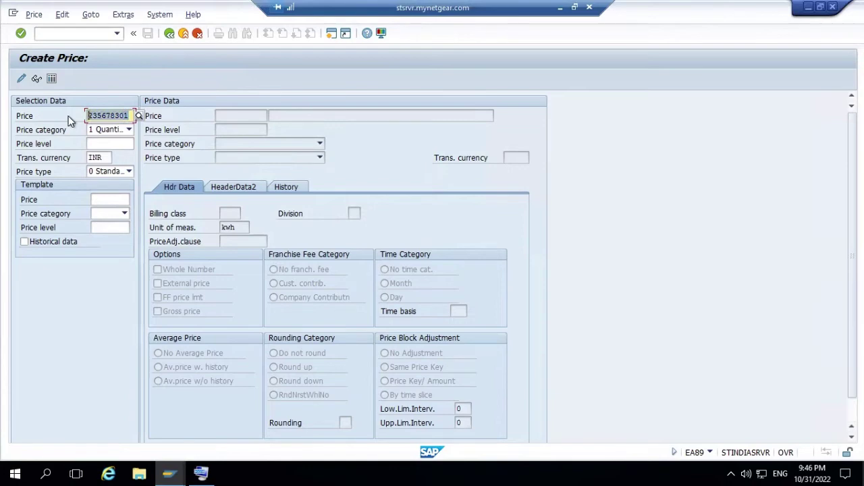
key(alt+Tab)
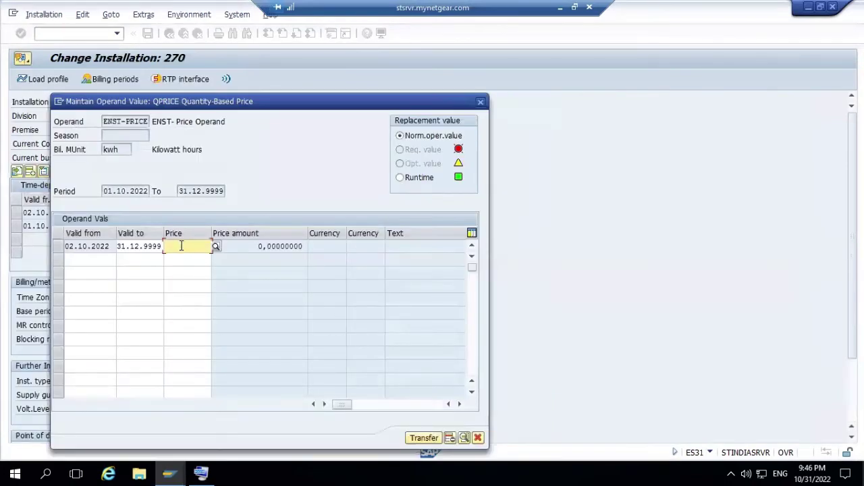
text(235678301)
key(Return)
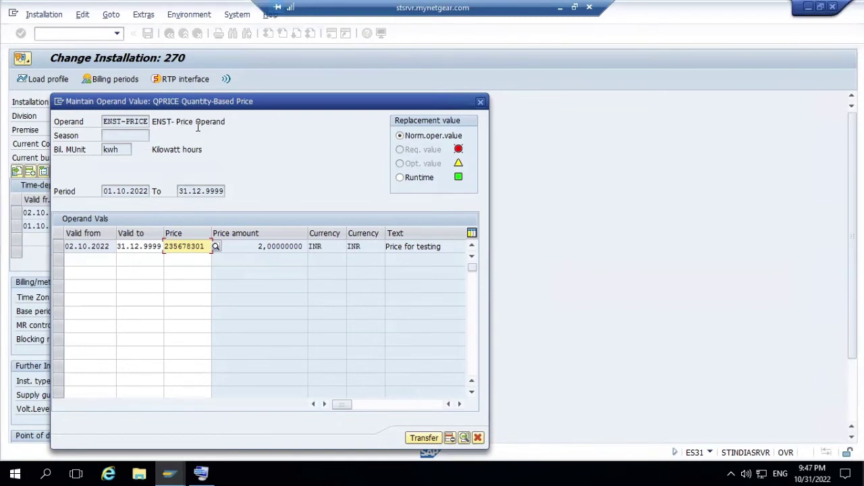
Transfer the operand value to the installation facts and save the changes to installation 270.
click(424, 439)
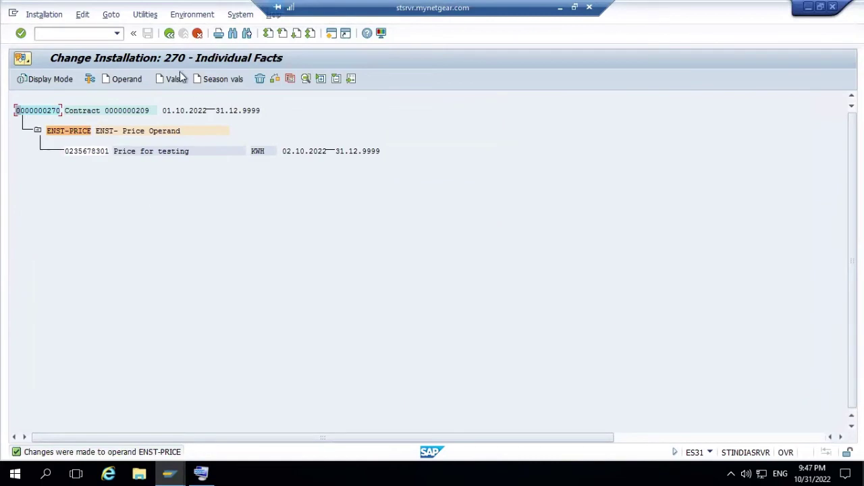
click(170, 35)
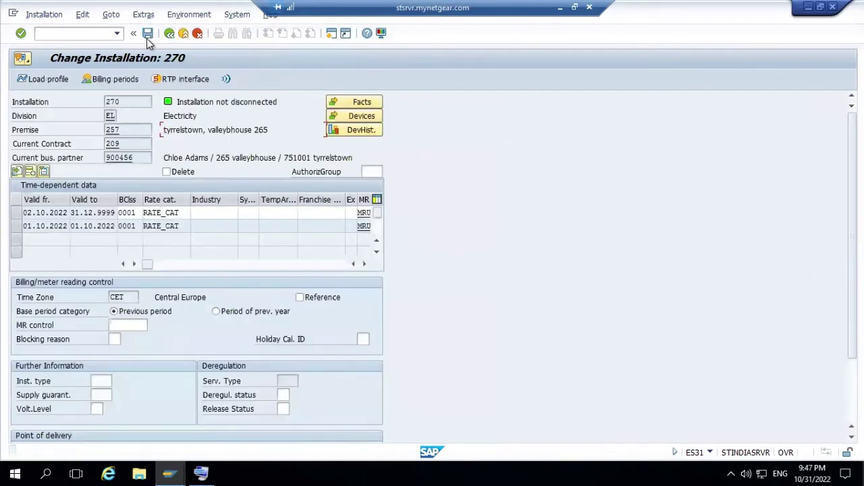
click(147, 34)
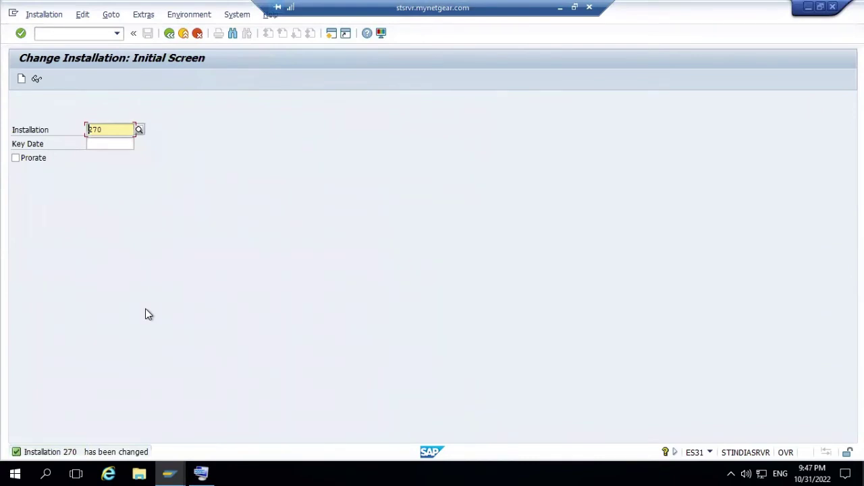
Display installation 270 and examine the price assigned under the ENST-PRICE operand in its individual facts.
key(Return)
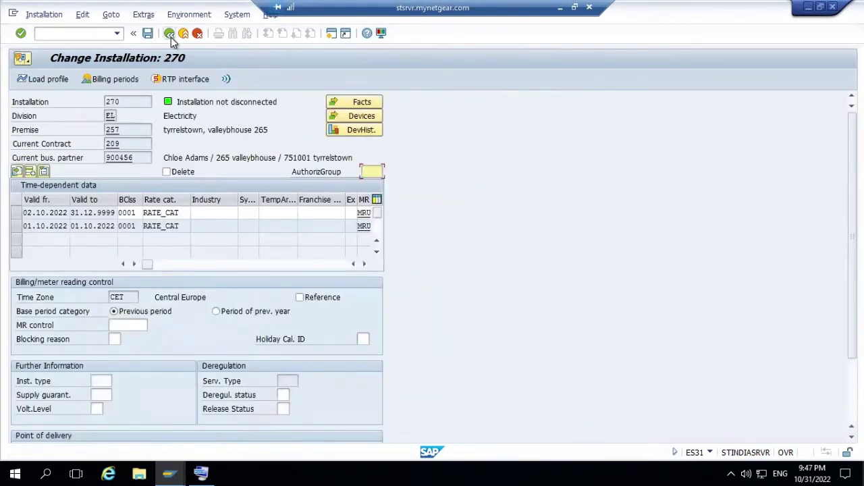
click(170, 34)
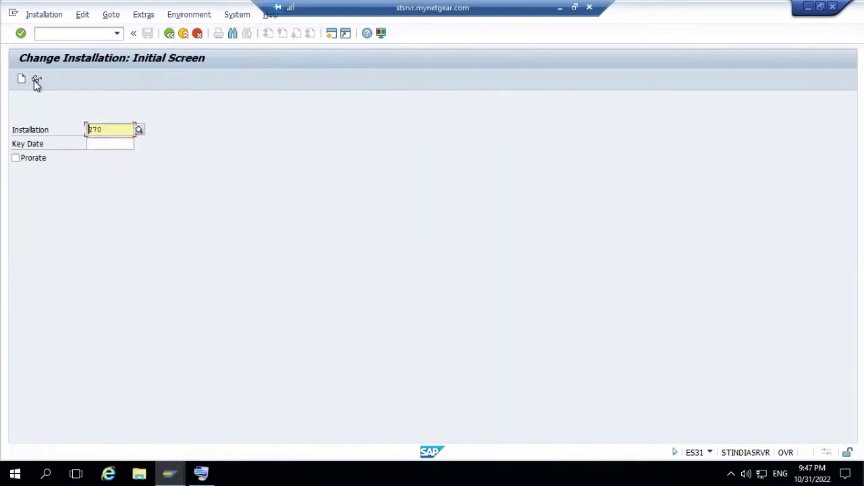
click(36, 79)
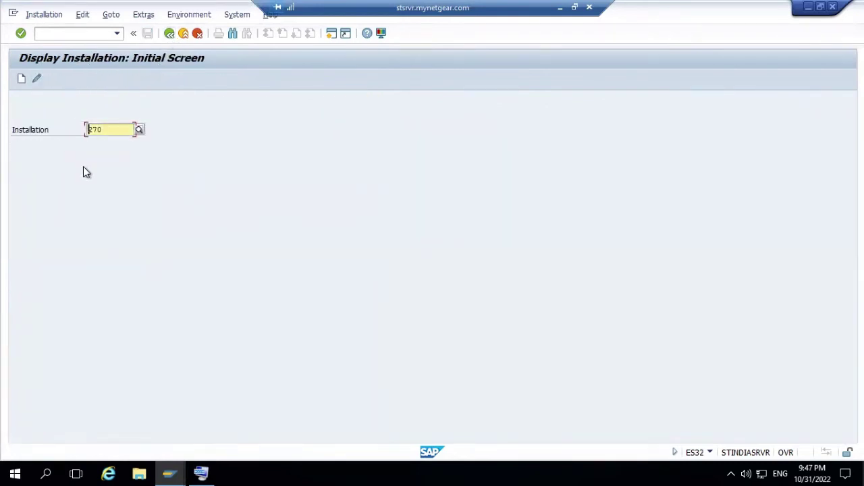
key(Return)
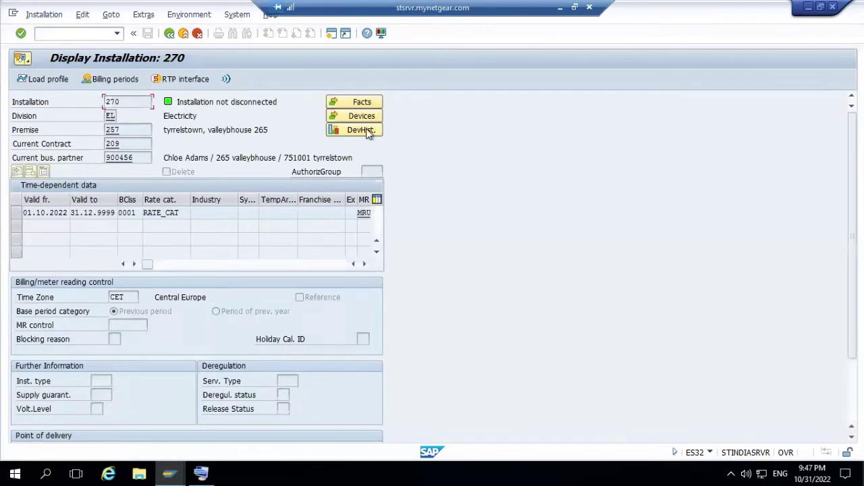
click(357, 107)
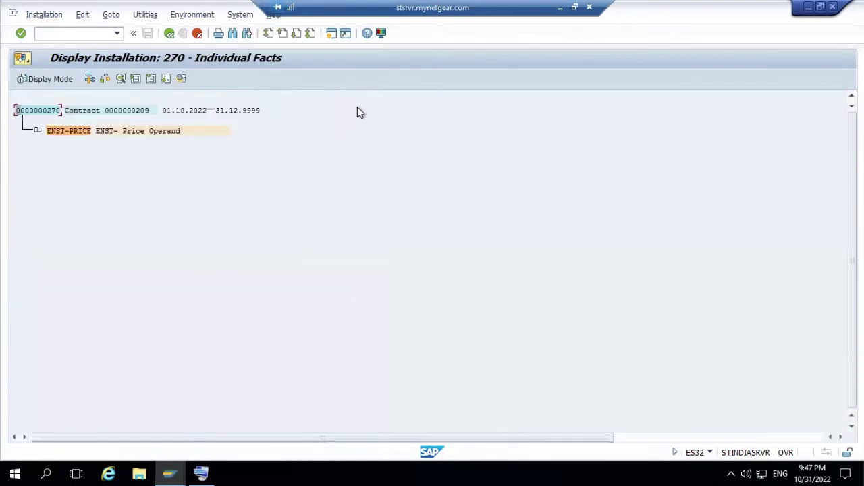
click(37, 131)
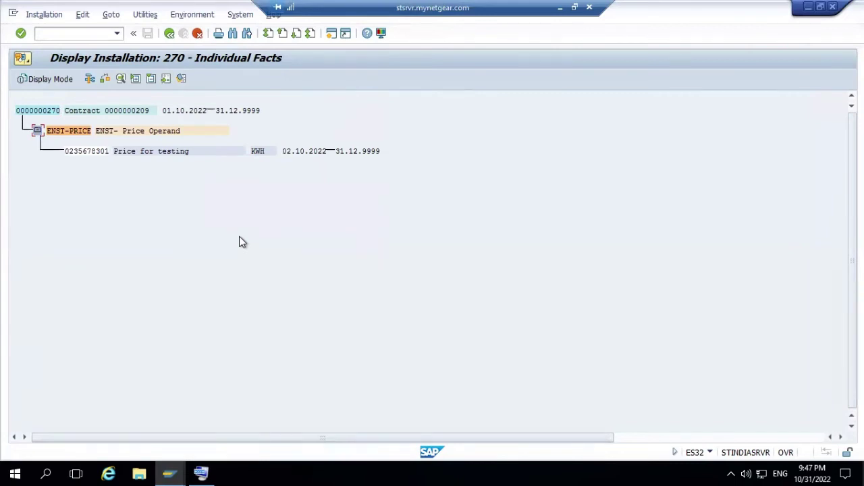
click(170, 35)
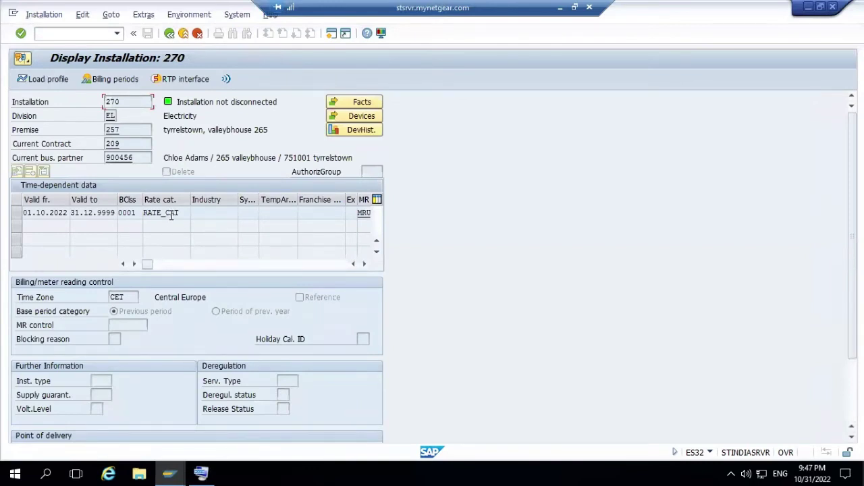
Switch to the price creation session and start quantity-based price 235678302 with the description "Testing price 2".
key(alt+Tab)
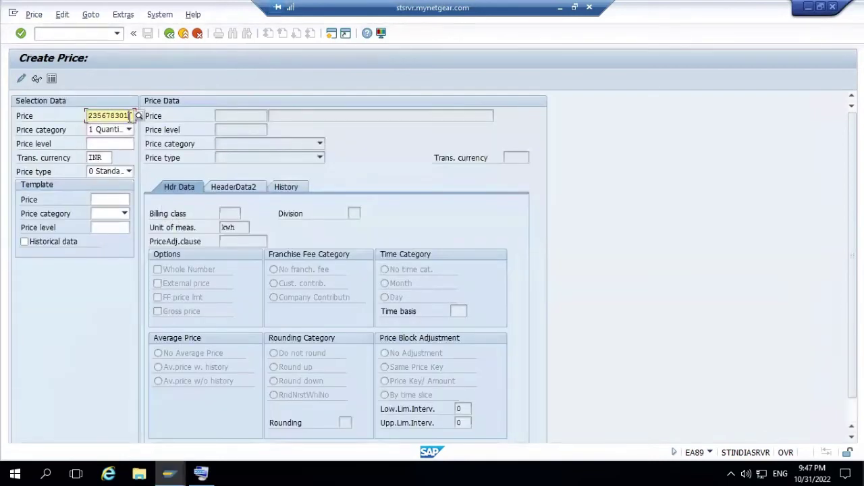
text(235678302)
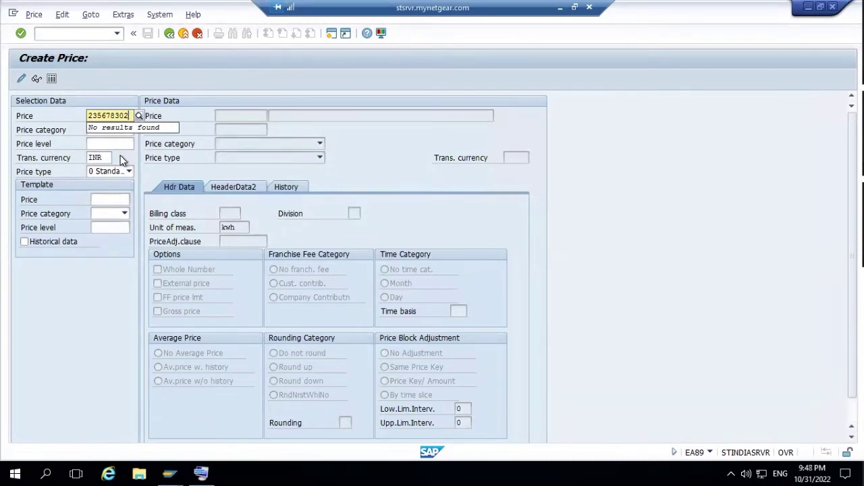
key(Return)
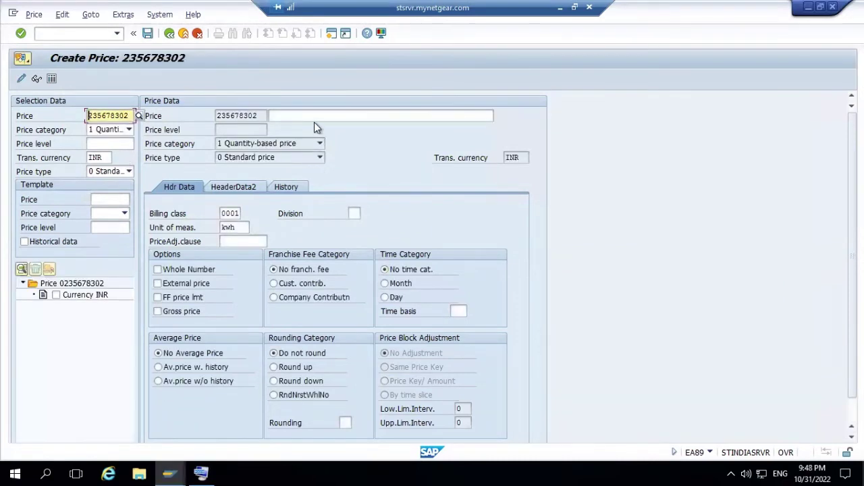
click(314, 117)
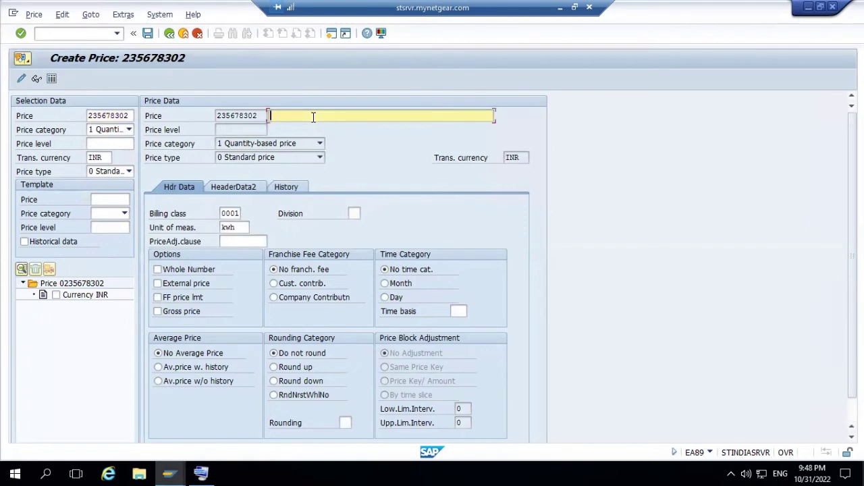
text(Testing price 2)
key(Return)
In the price's header data, set the division to EL and the time category to Day, and fill in the time basis.
click(354, 213)
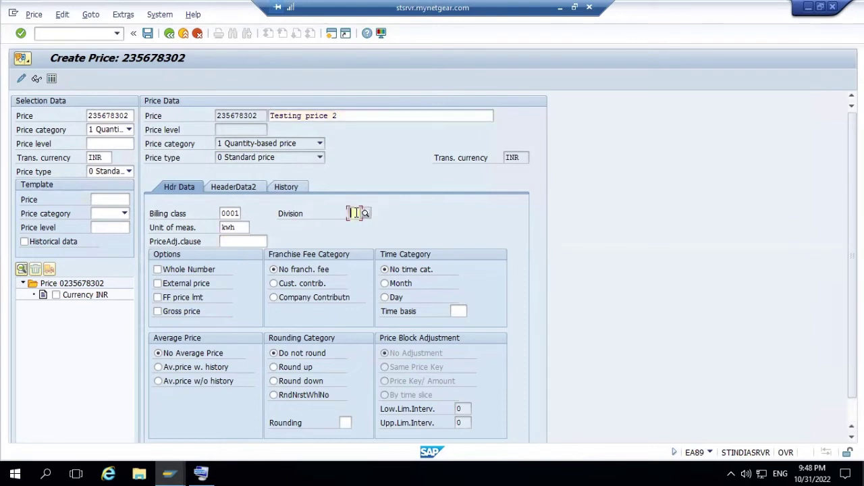
text(EL)
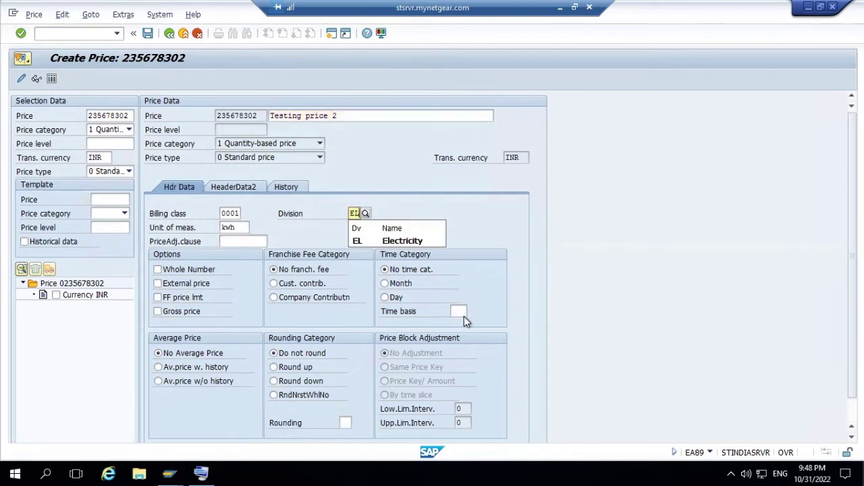
click(385, 297)
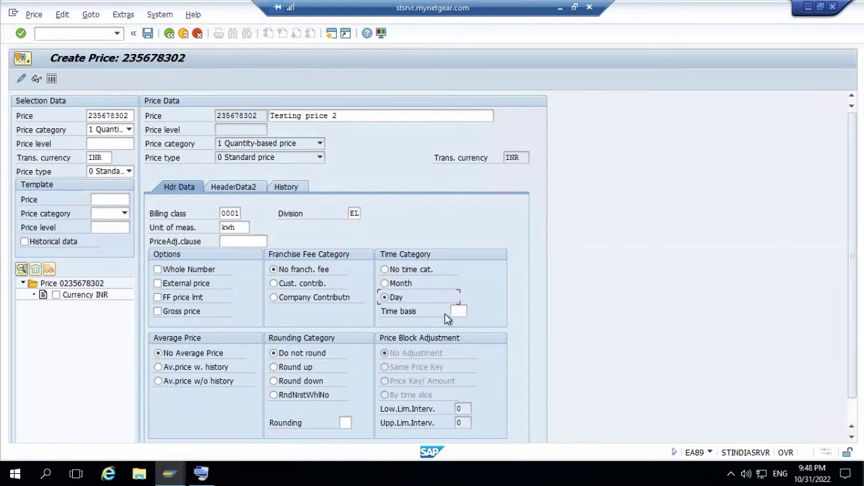
click(461, 312)
text(00)
In the price's history, set the validity period from 01.10.2022 to 31.12.9999.
click(288, 187)
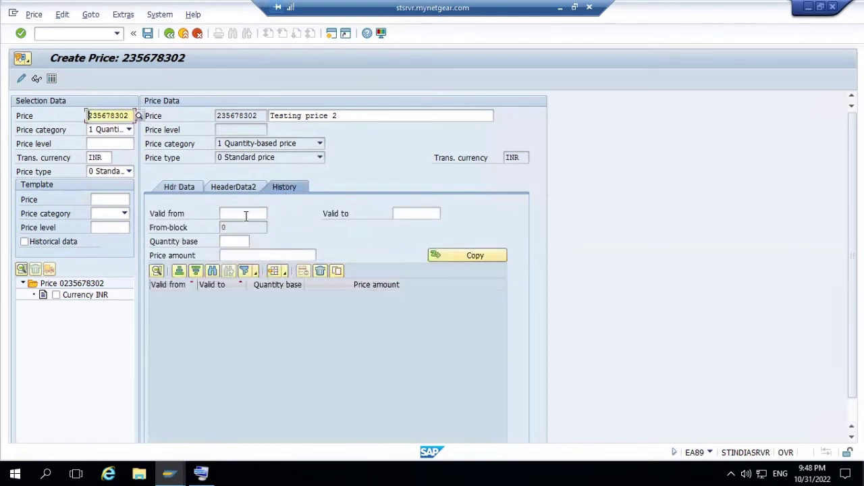
click(246, 214)
text(01)
click(249, 227)
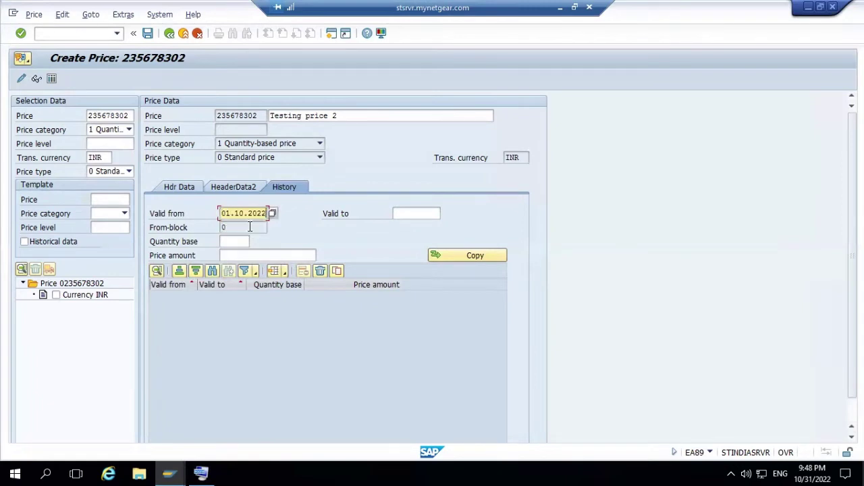
click(431, 212)
text(31)
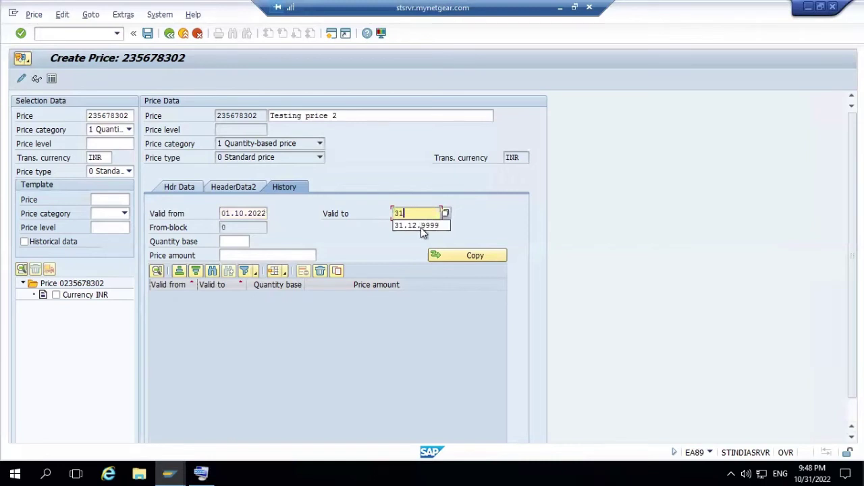
click(418, 225)
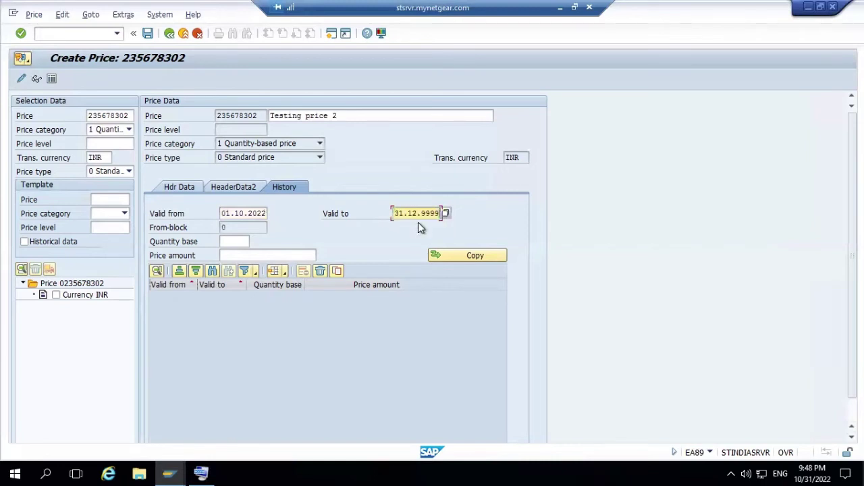
Add the history entry with quantity base 1 and price amount 3, and save the price under customizing request IDSK900877.
click(236, 241)
text(1)
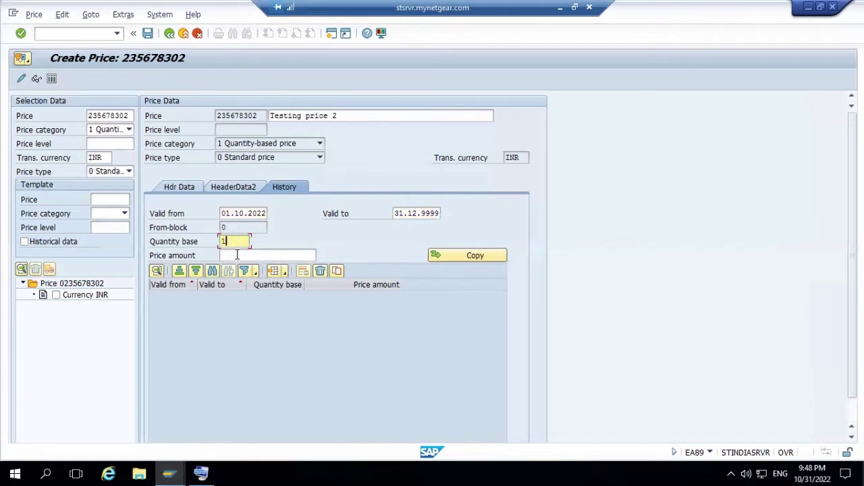
click(237, 255)
text(3)
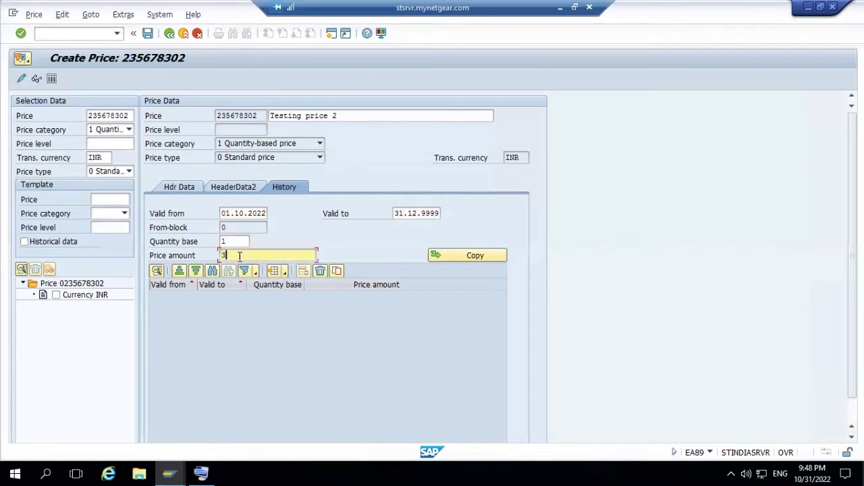
click(471, 257)
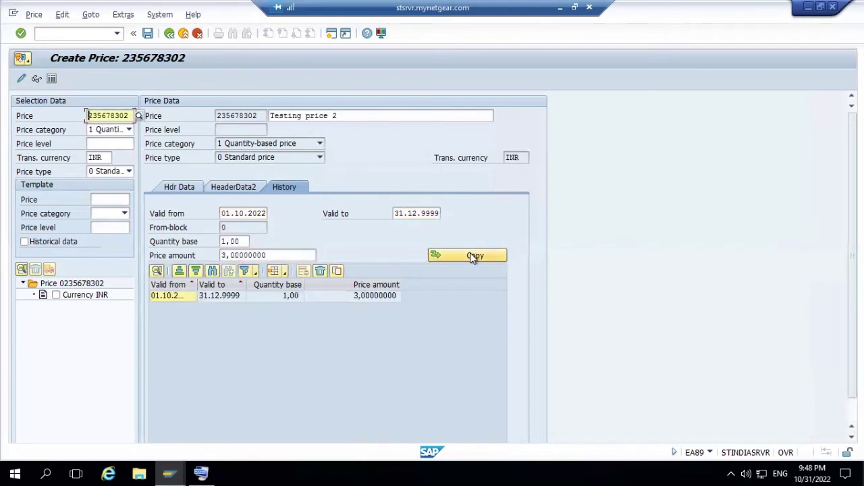
click(149, 34)
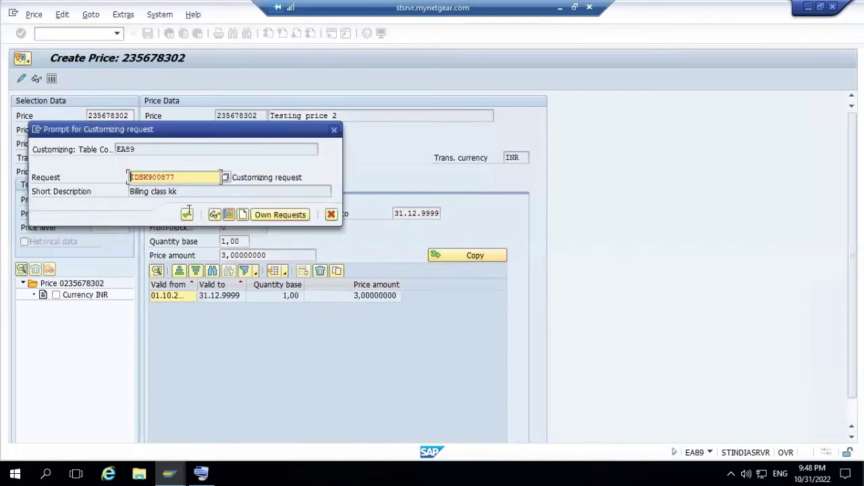
click(187, 215)
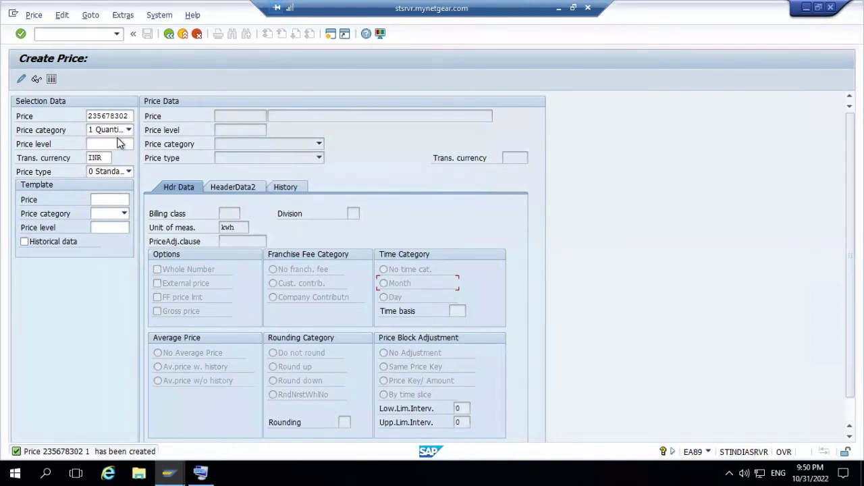
Open transaction EA32 in a new session and switch from displaying to changing a rate.
click(118, 34)
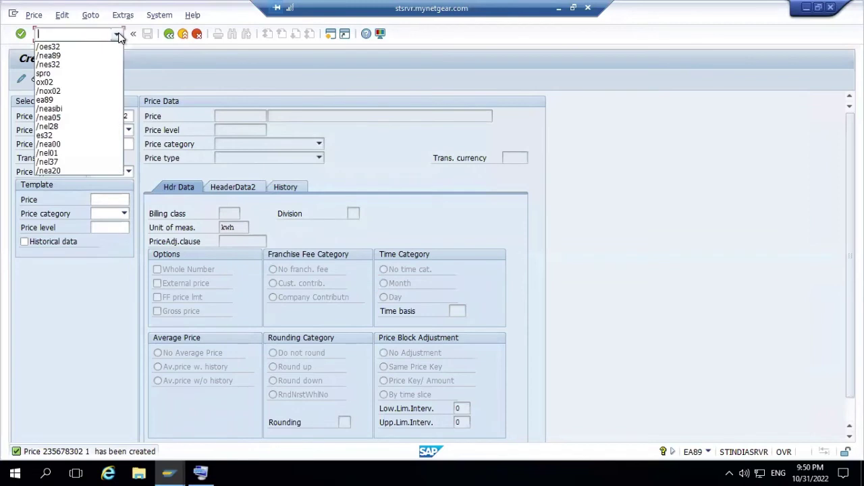
click(89, 91)
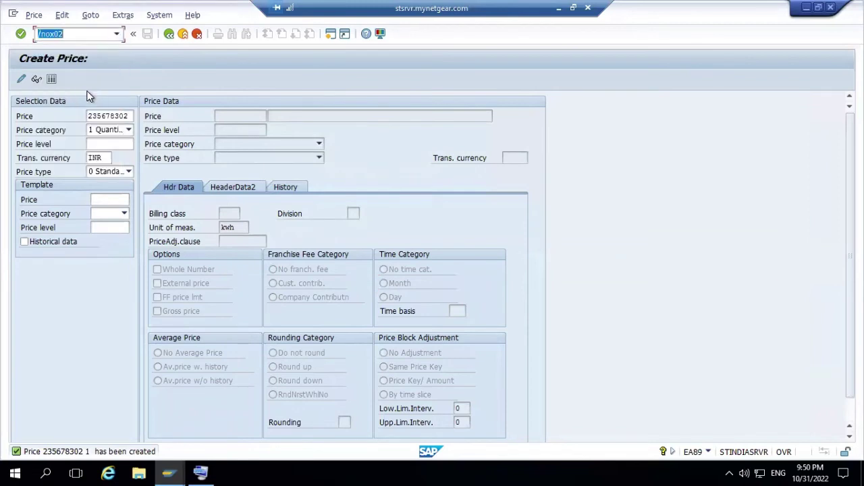
click(78, 34)
key(BackSpace)
key(BackSpace)
key(BackSpace)
key(BackSpace)
key(BackSpace)
text(oea32)
key(Return)
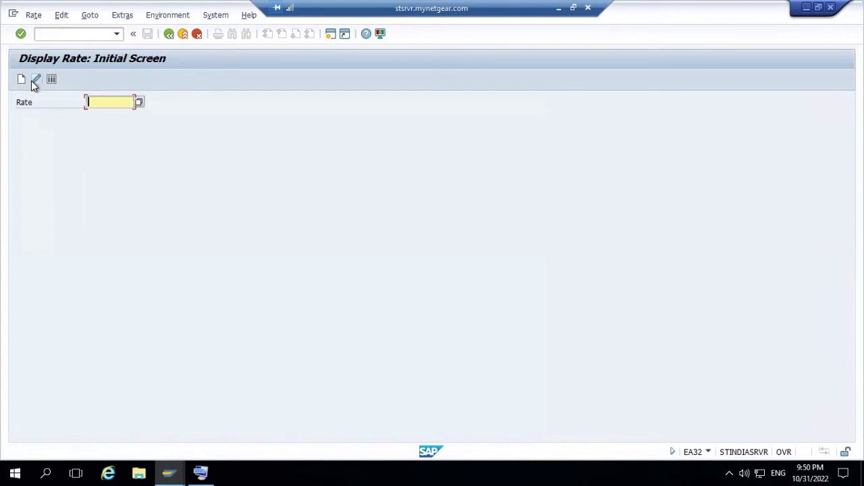
click(31, 81)
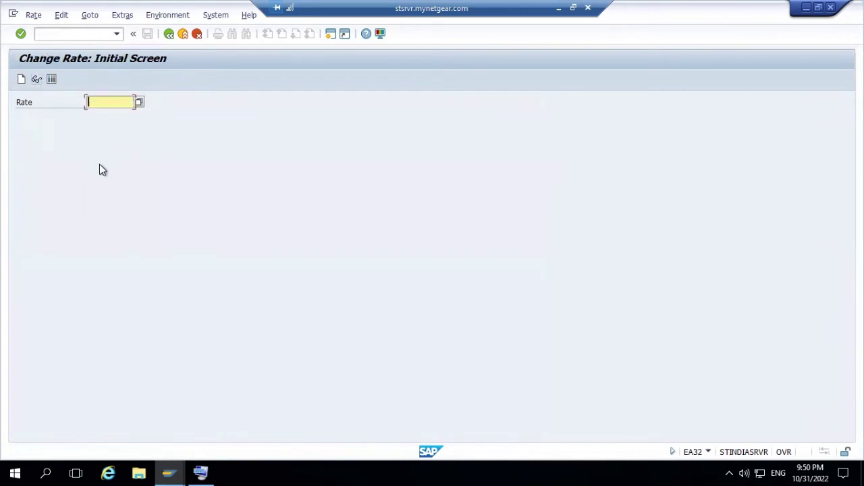
Copy the rate category RATE_CAT from installation 270 and try to open it as a rate for changing.
key(alt+Tab)
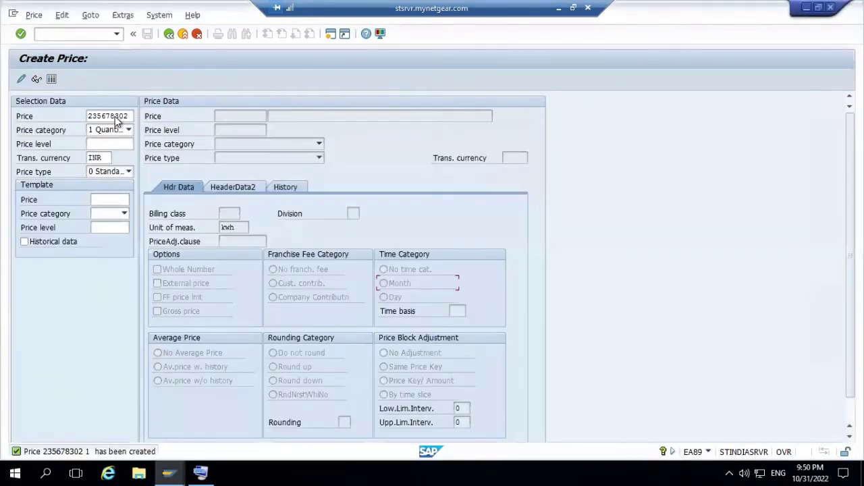
key(alt+Tab)
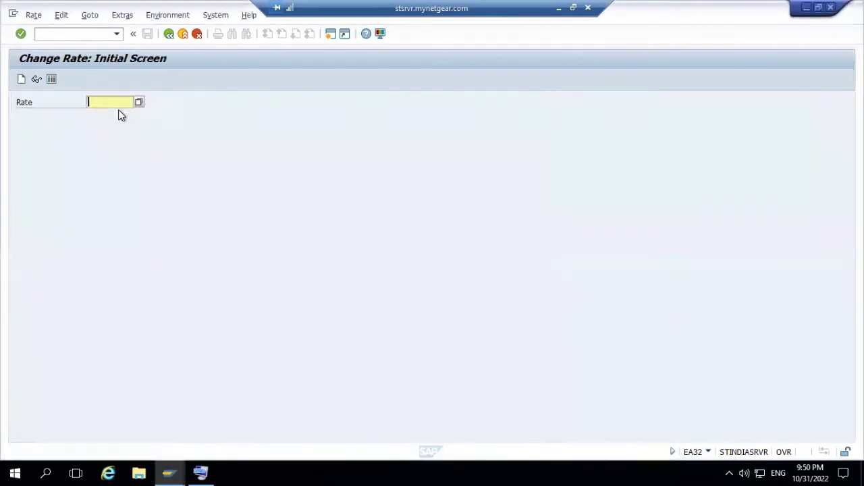
key(alt+Tab)
key(alt+Tab)
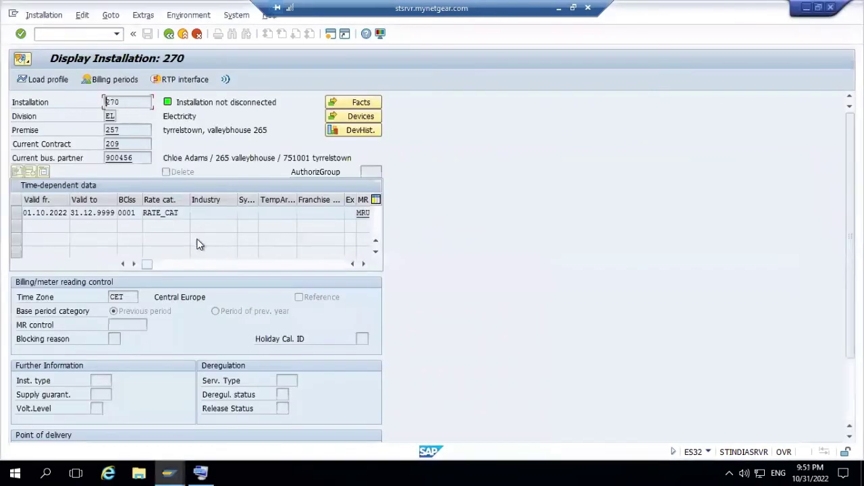
click(183, 212)
drag(182, 213, 140, 213)
click(140, 213)
key(alt+Tab)
key(ctrl+v)
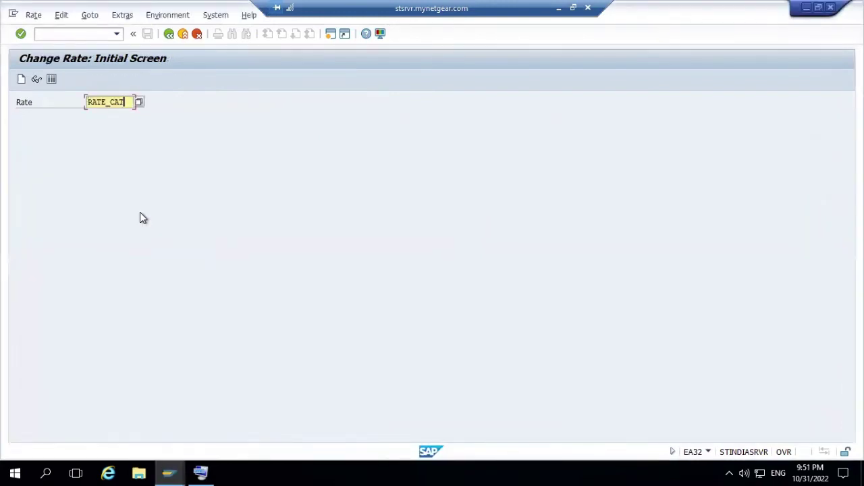
key(Return)
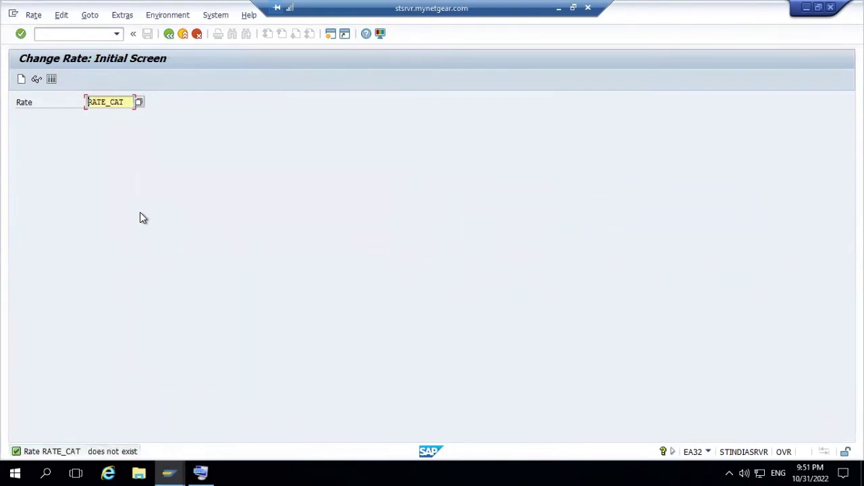
key(alt+Tab)
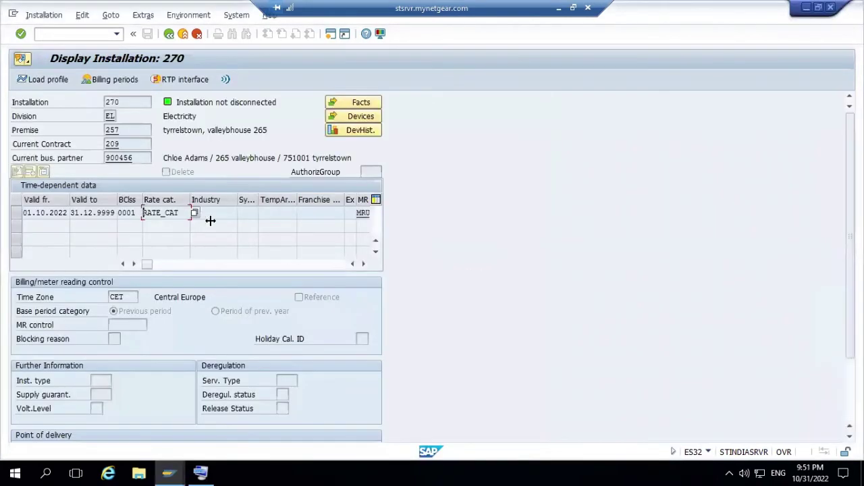
key(alt+Tab)
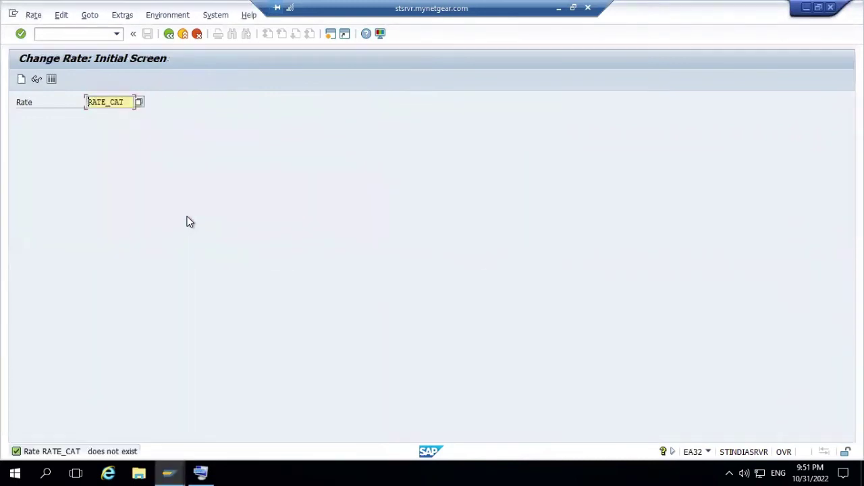
Replace the rate change screen with transaction EA57 in the same session.
click(67, 30)
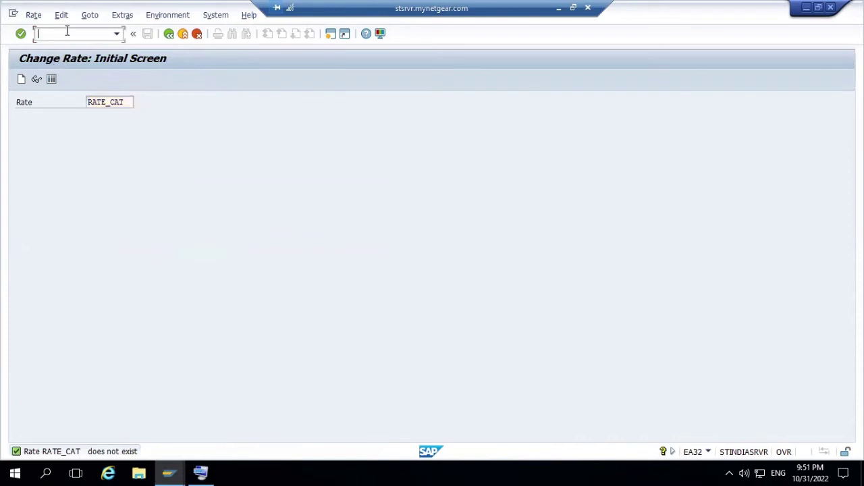
click(118, 35)
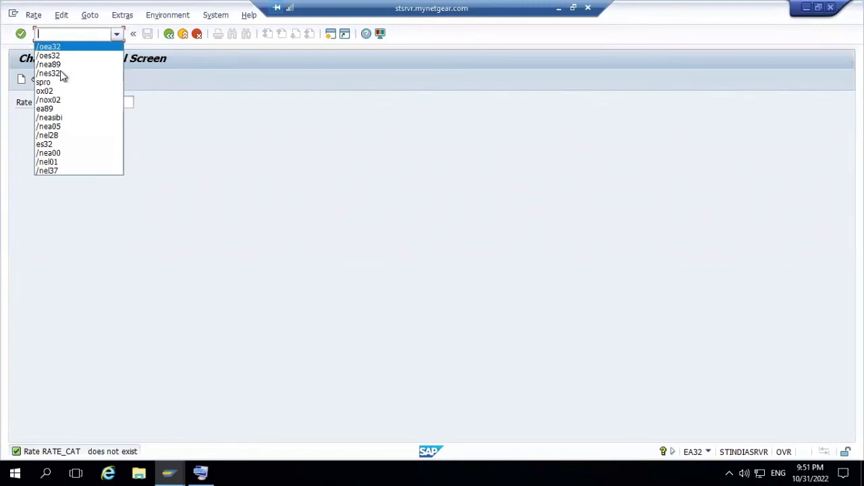
click(57, 118)
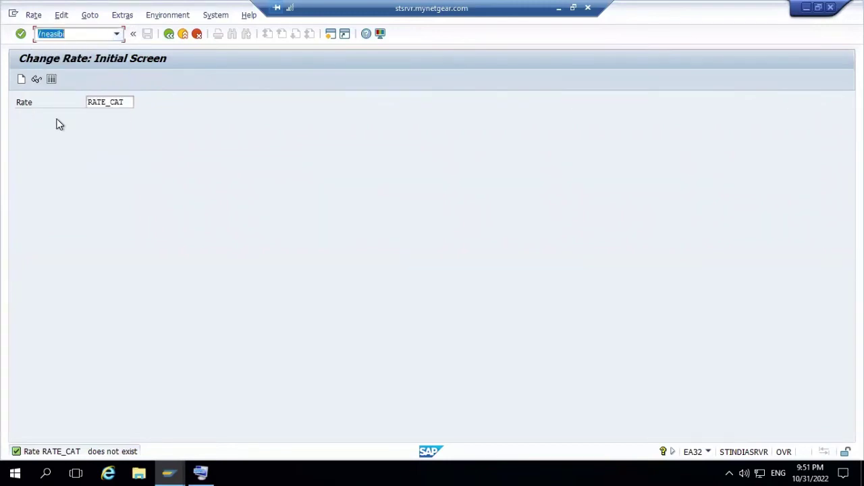
click(75, 33)
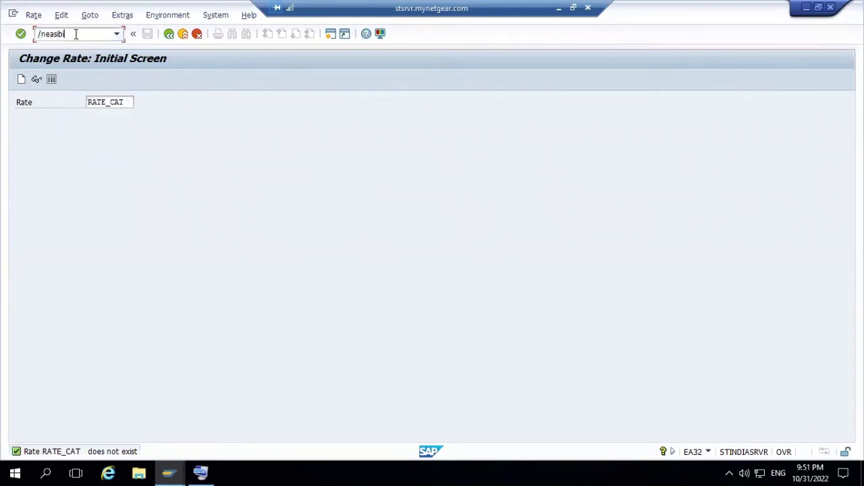
key(BackSpace)
key(BackSpace)
key(BackSpace)
text(57)
key(Return)
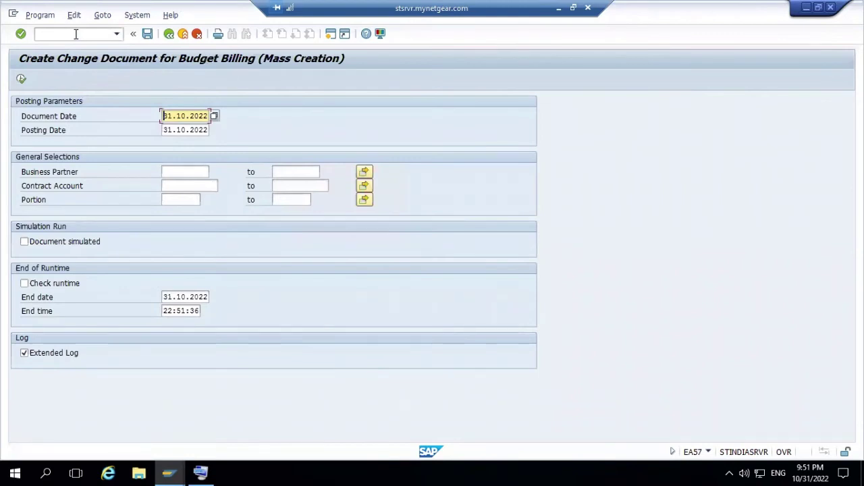
Go to transaction EA59 in the same session.
click(108, 33)
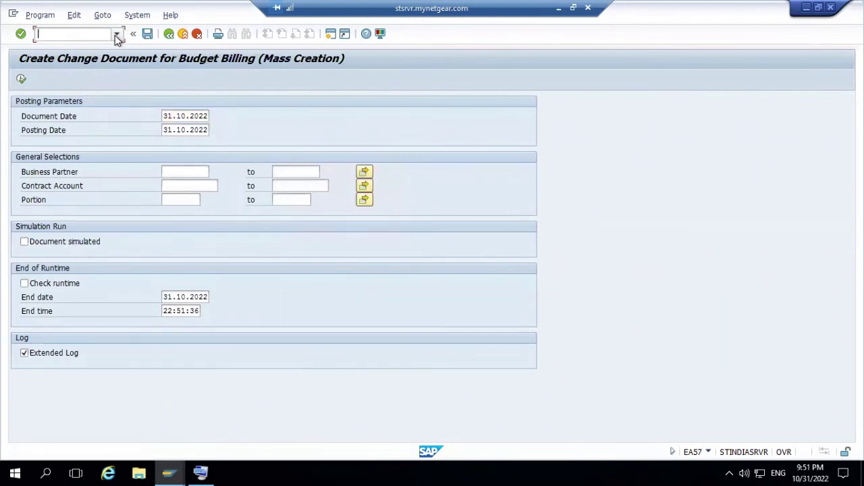
click(116, 37)
click(83, 48)
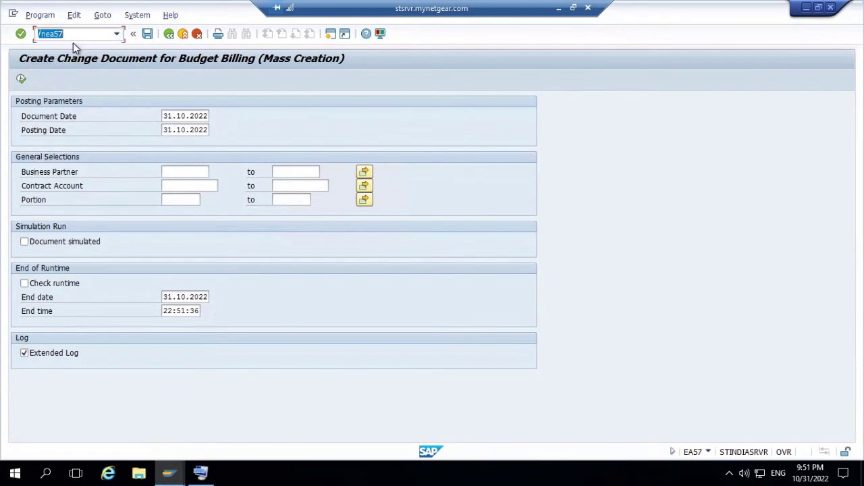
click(75, 33)
key(BackSpace)
text(9)
key(Return)
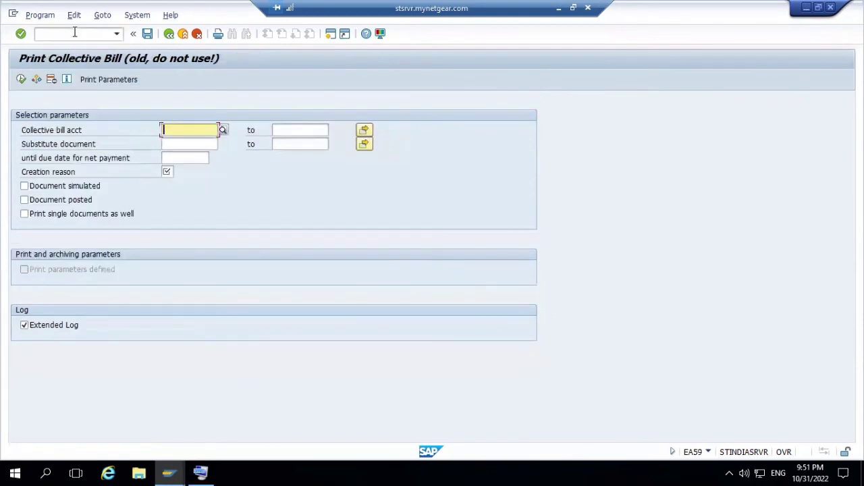
Go to transaction EA56 in the same session.
click(74, 33)
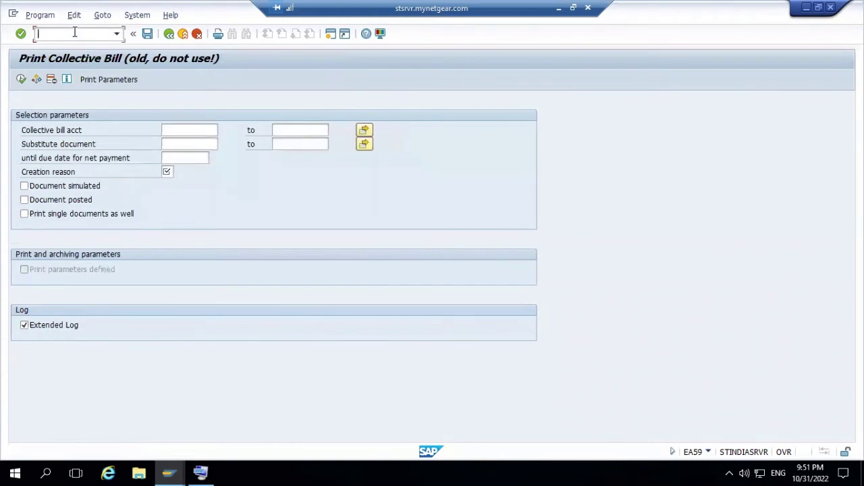
click(118, 32)
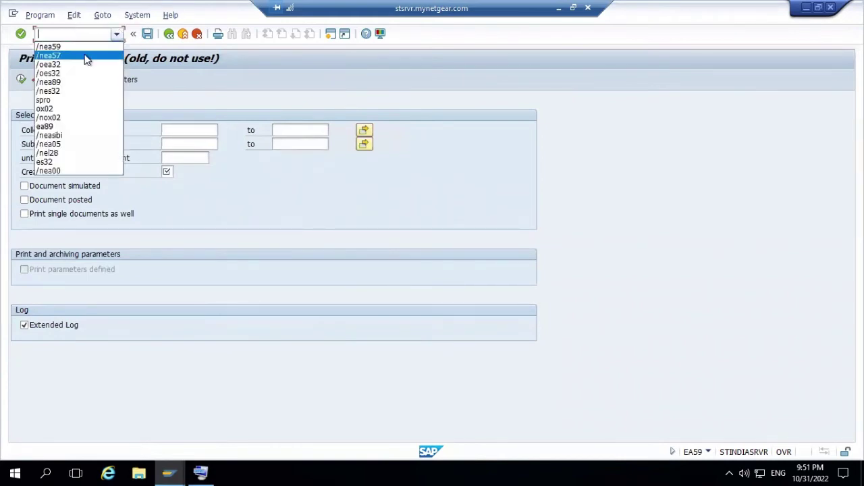
click(86, 58)
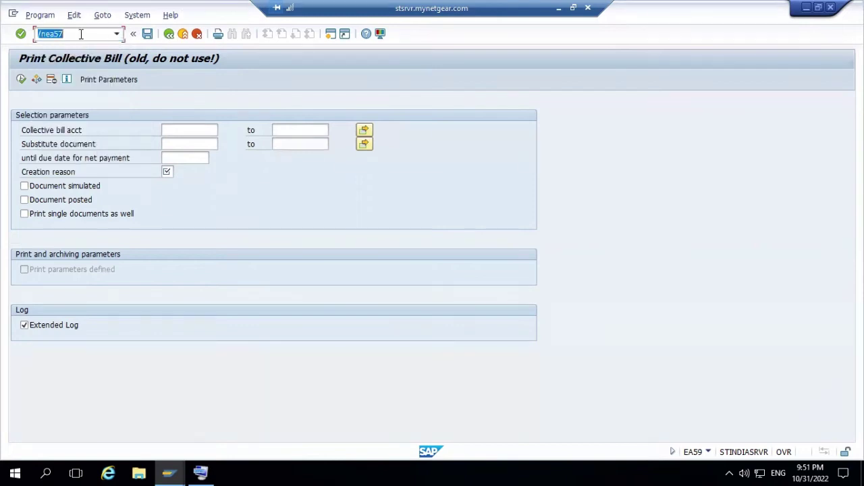
click(80, 34)
key(BackSpace)
text(6)
key(Return)
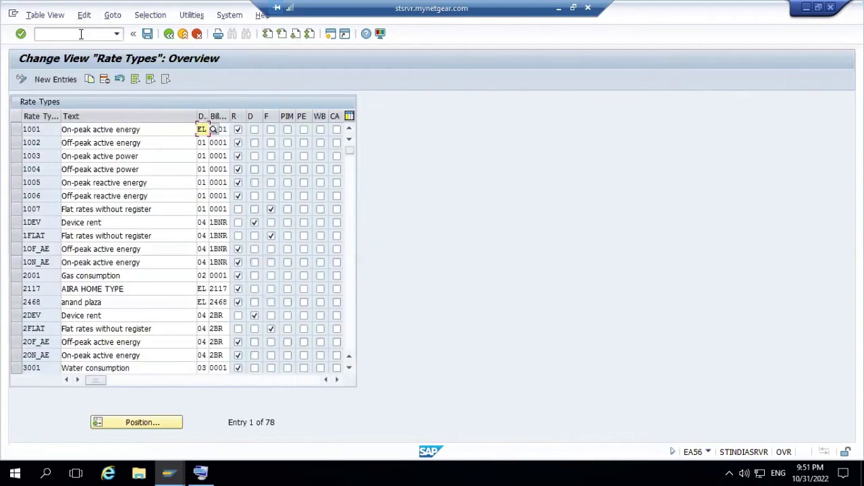
Leave the rate types overview for transaction EA58.
click(80, 34)
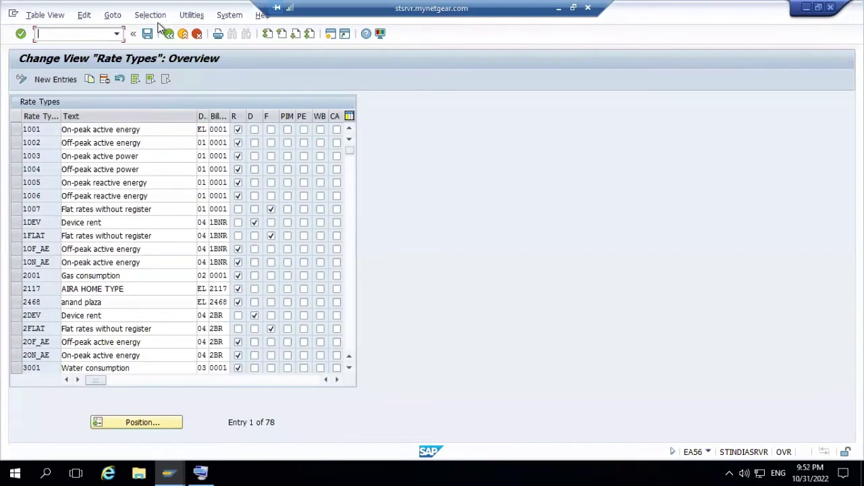
click(117, 35)
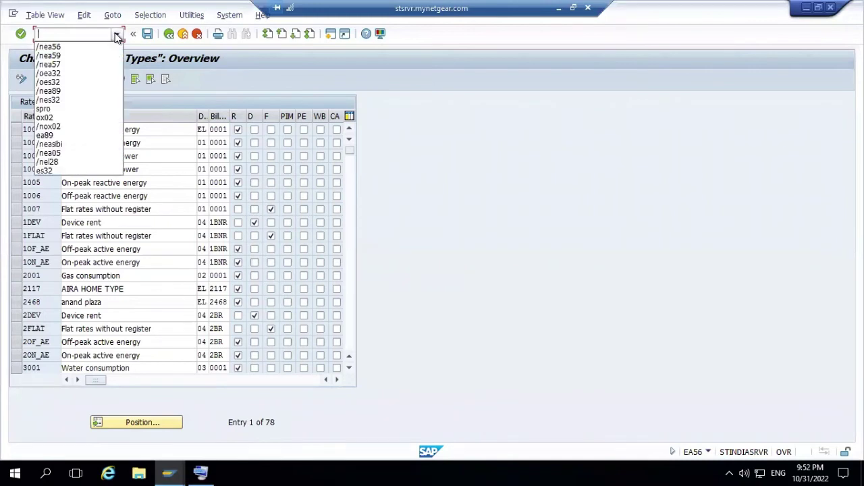
click(79, 47)
click(77, 35)
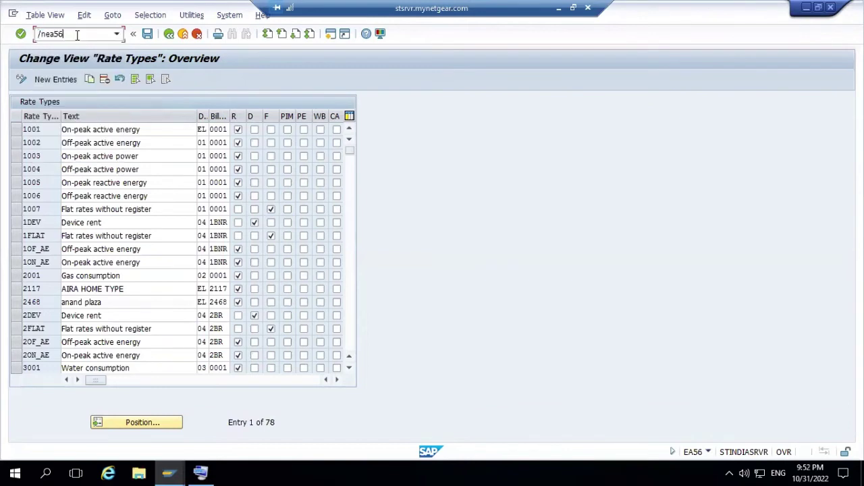
key(BackSpace)
text(8)
key(Return)
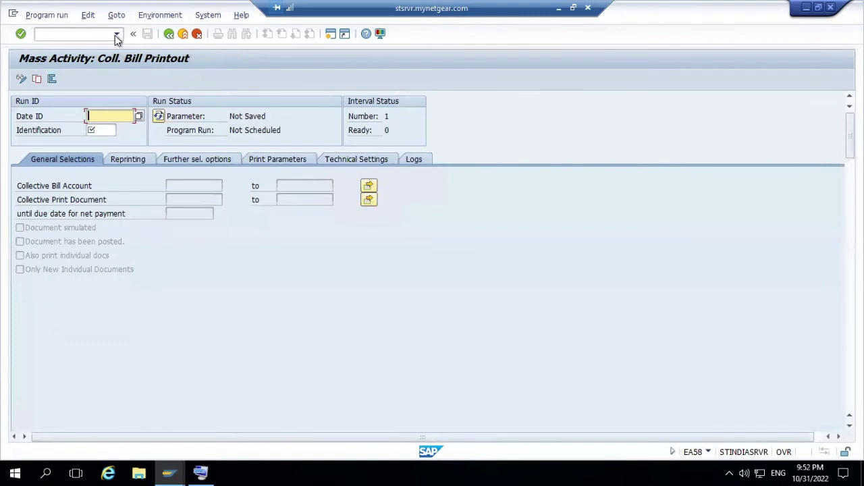
Leave the collective bill printout and return to the SAP Easy Access screen.
click(76, 37)
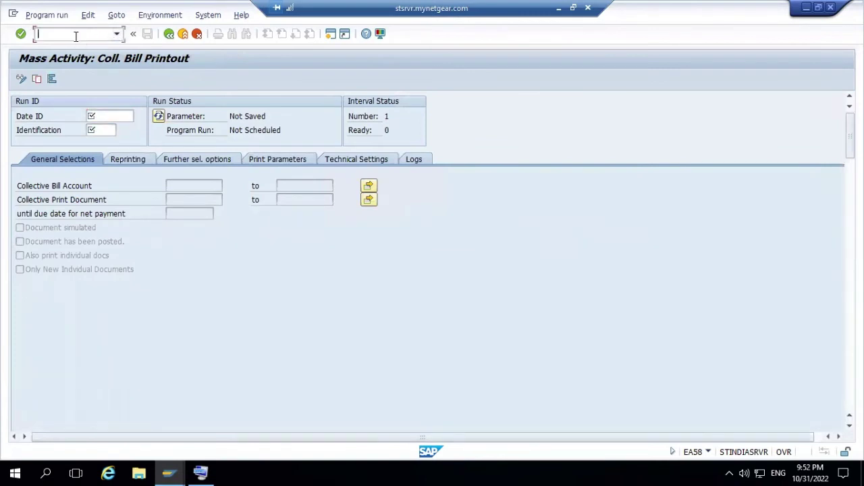
click(119, 35)
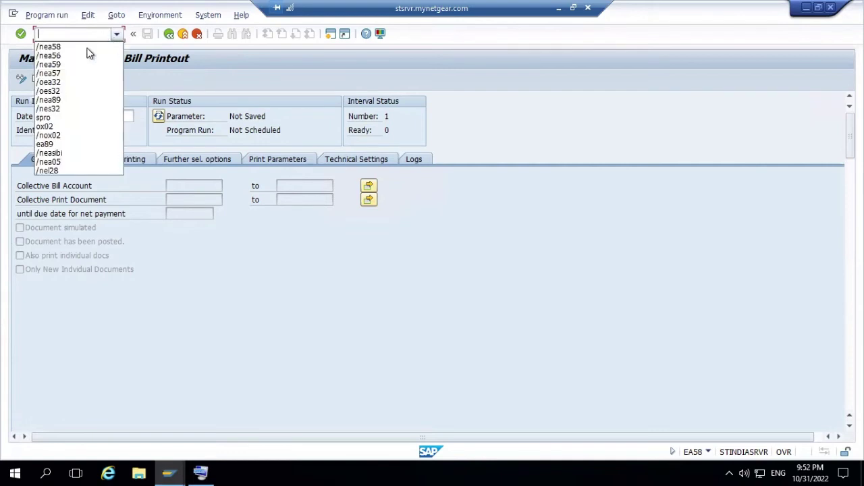
key(Up)
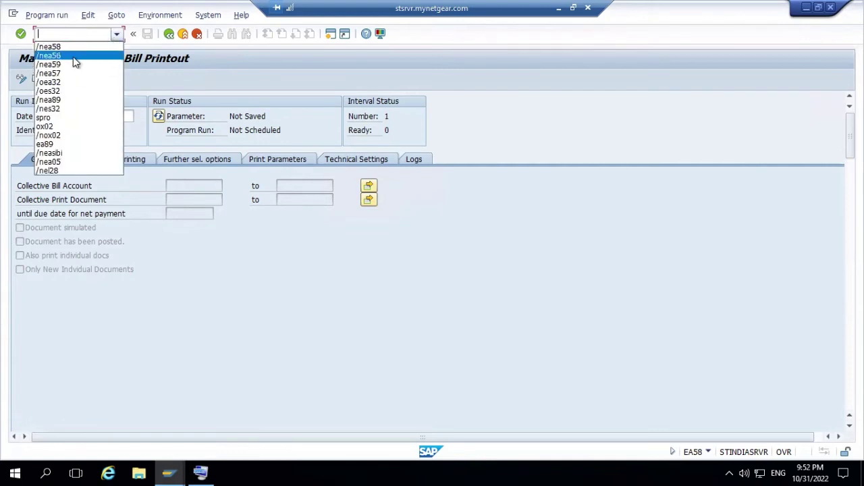
key(Return)
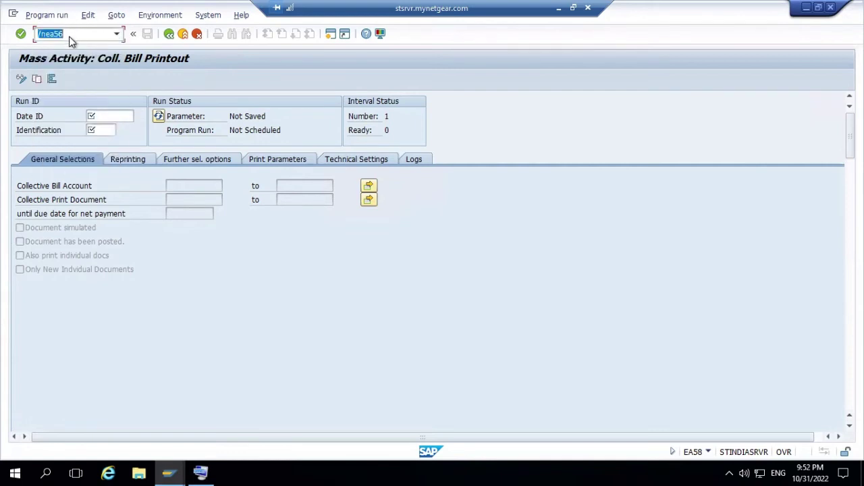
click(70, 38)
key(BackSpace)
key(BackSpace)
key(BackSpace)
key(BackSpace)
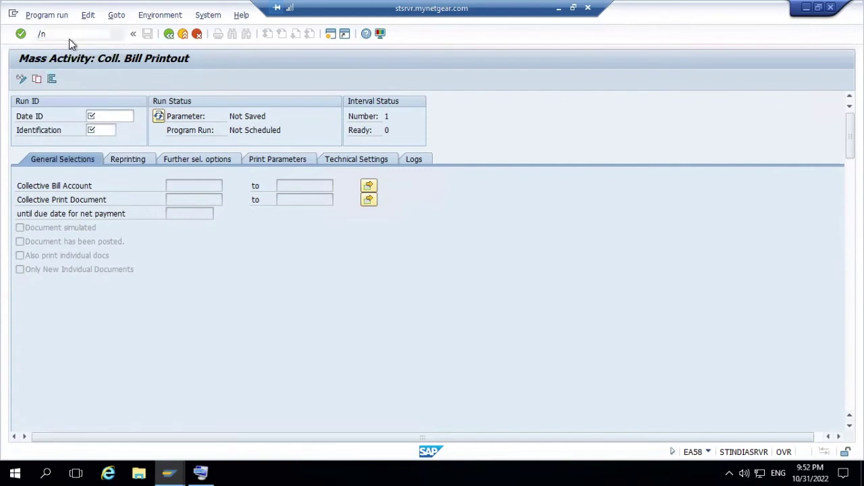
key(Return)
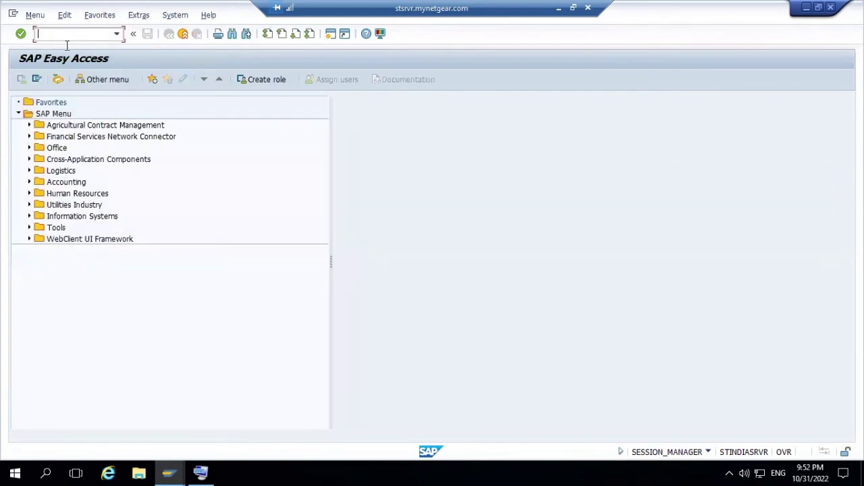
Start the Change Rate Categories activity from the Utilities Industry billing master data.
click(30, 205)
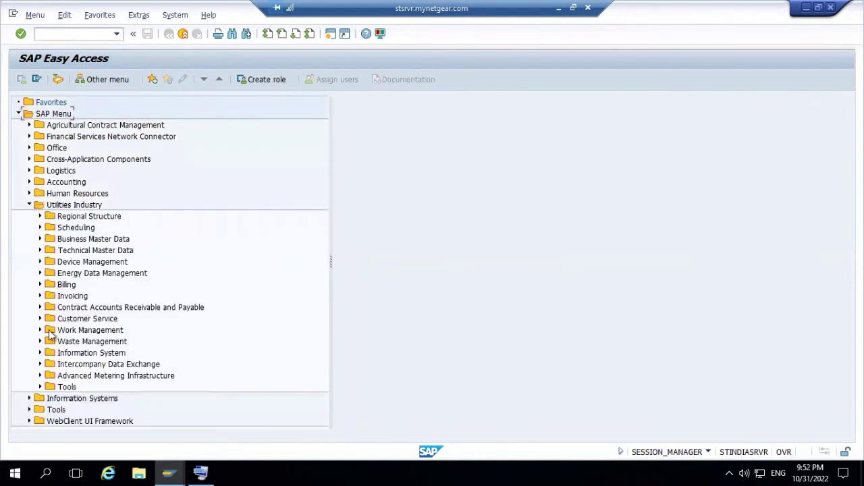
click(40, 284)
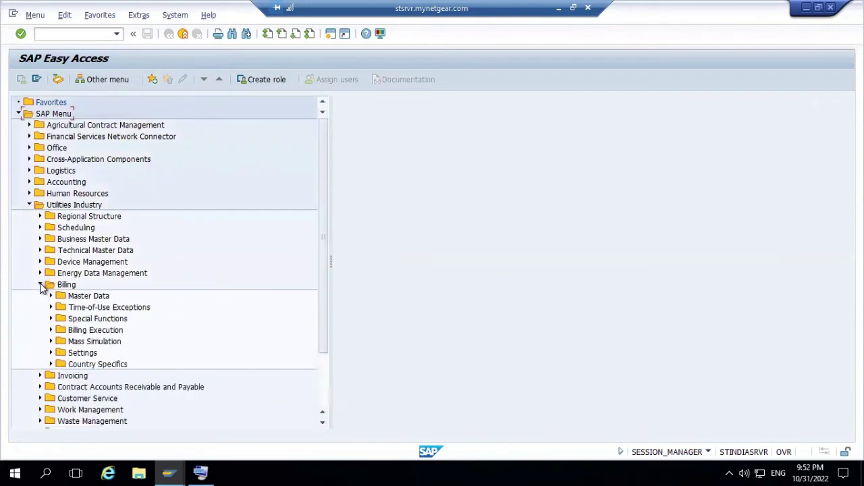
click(51, 330)
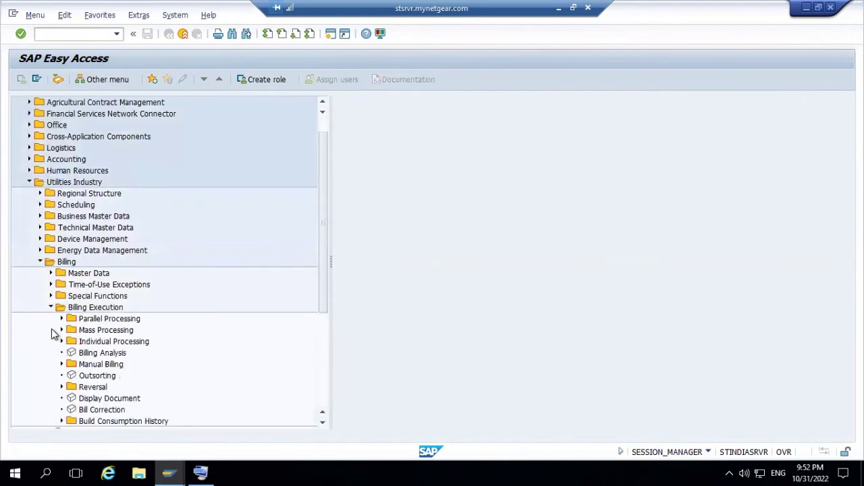
click(52, 308)
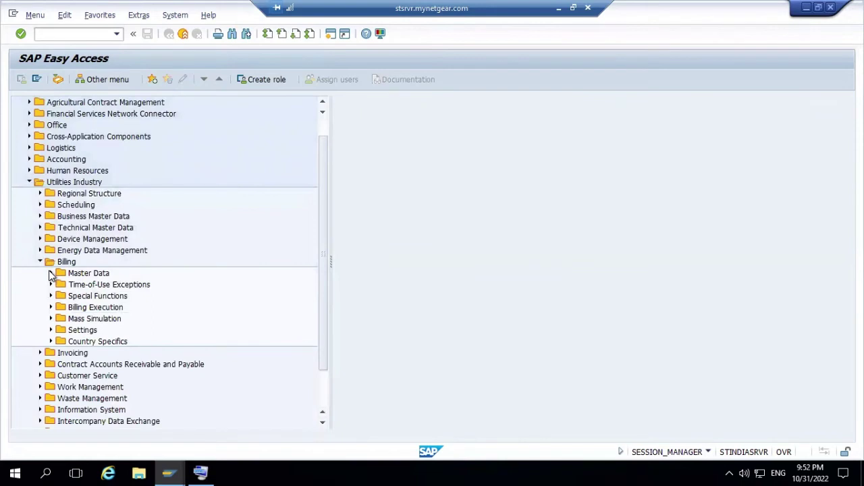
click(51, 274)
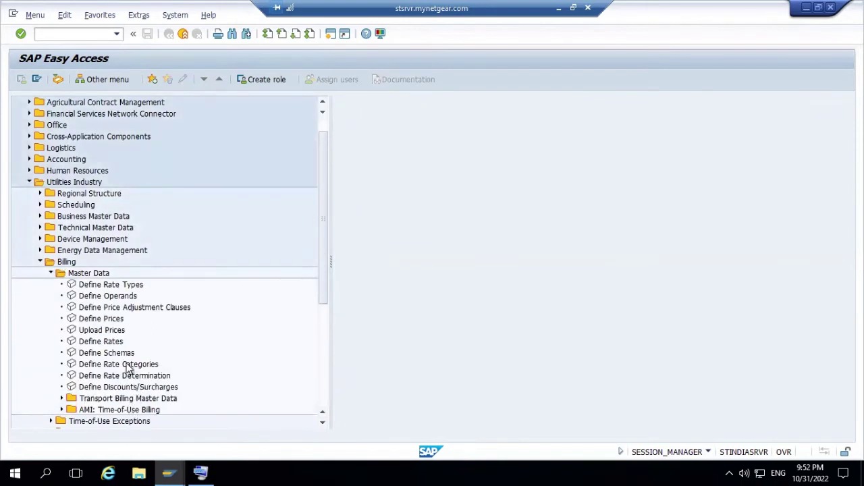
double_click(128, 366)
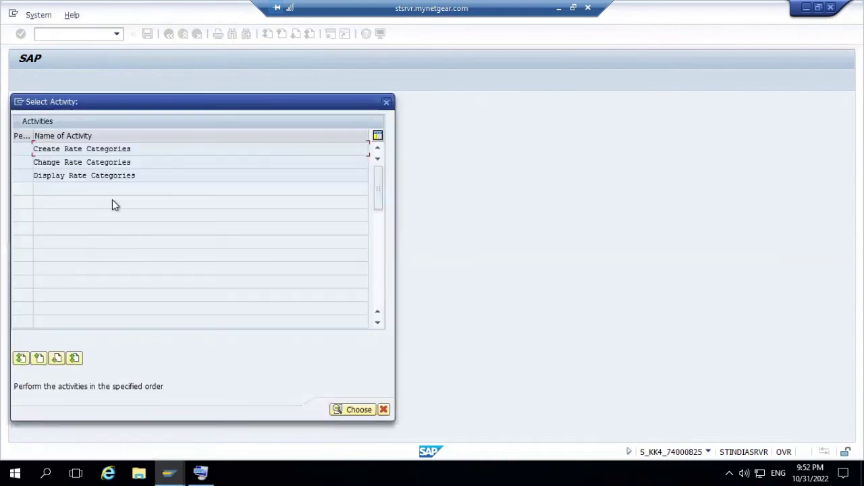
double_click(78, 162)
Enter RATE_CAT as the rate category to change.
key(BackSpace)
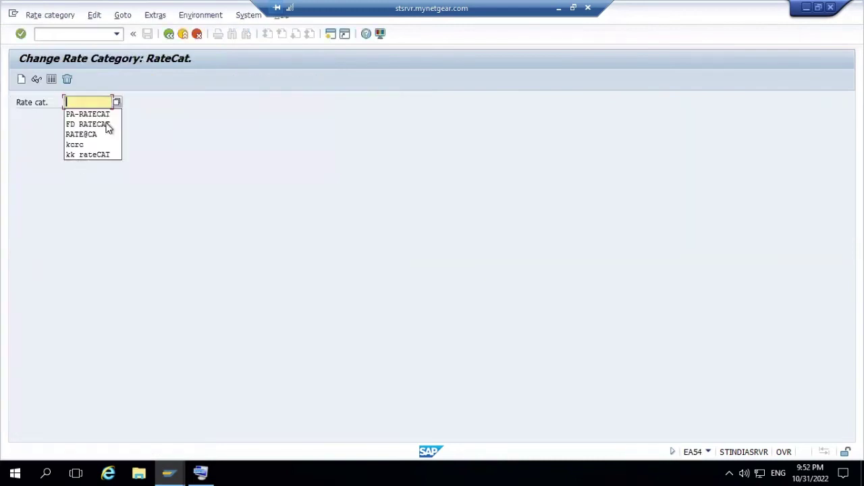
key(Down)
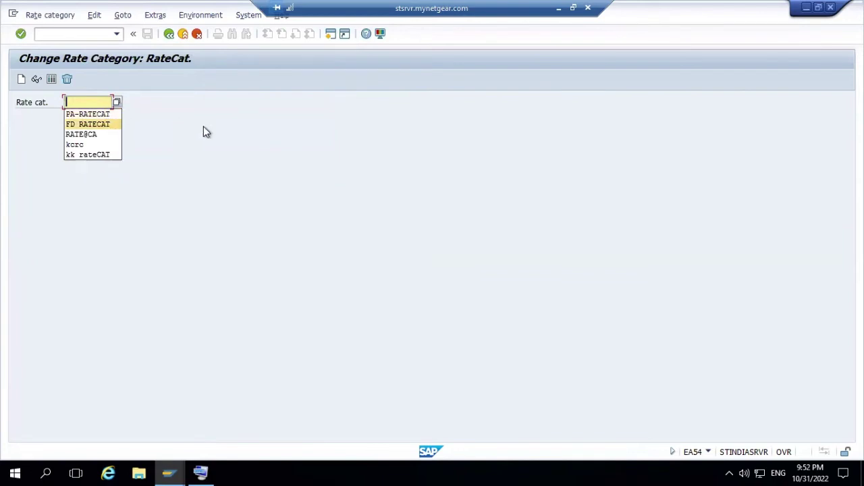
click(79, 100)
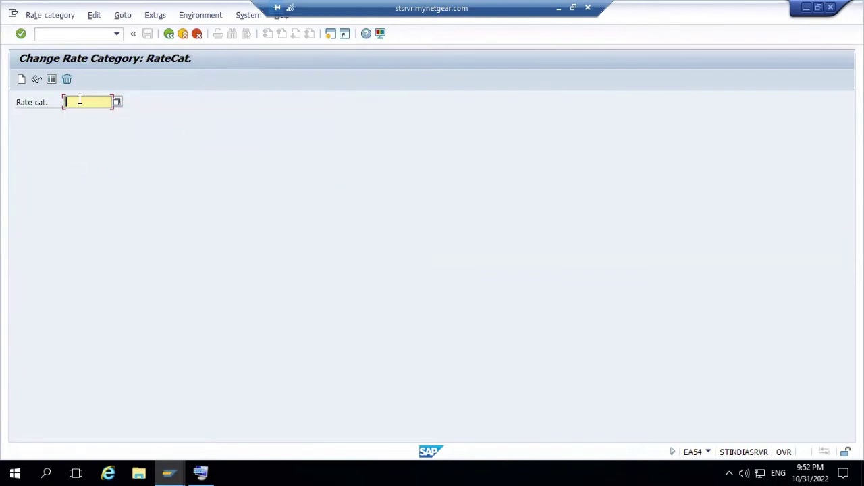
text(RATE_CAT)
Restart the rate category change with transaction EA54 in the same session.
click(117, 36)
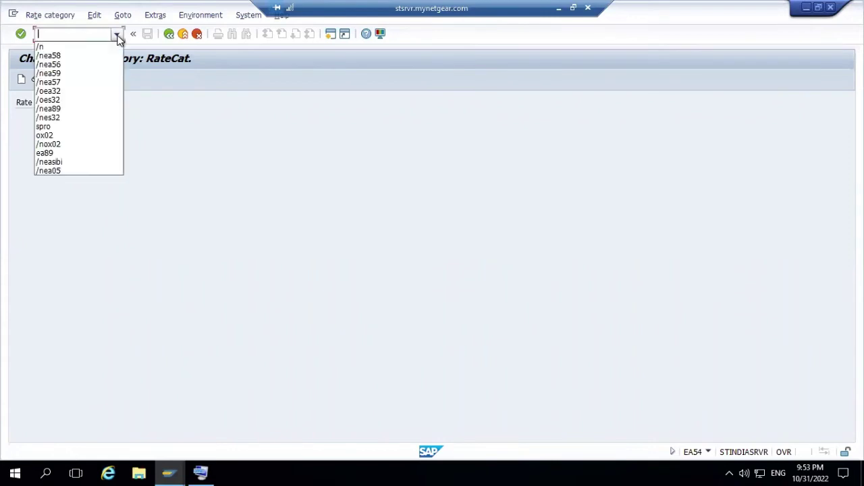
click(80, 62)
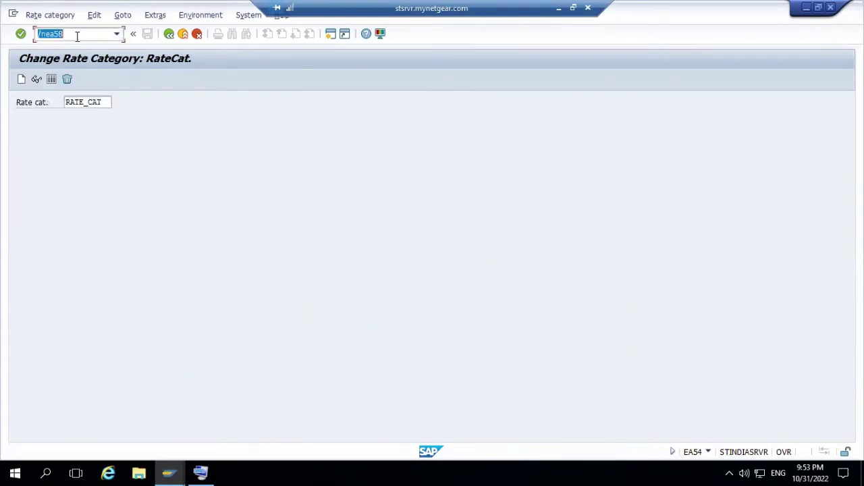
click(77, 36)
key(BackSpace)
text(4)
key(Return)
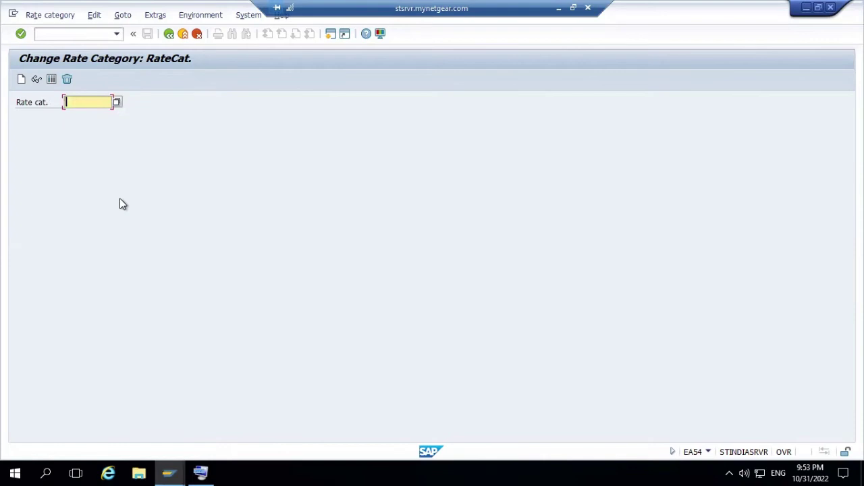
Open rate category RATE_CAT for changing and expand operand ENST-PRICE in its facts.
text(RATE_CAT)
key(Return)
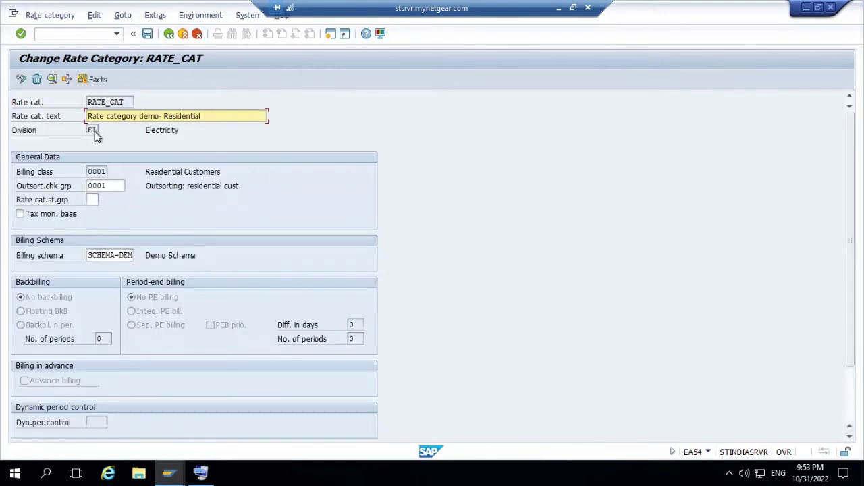
click(100, 79)
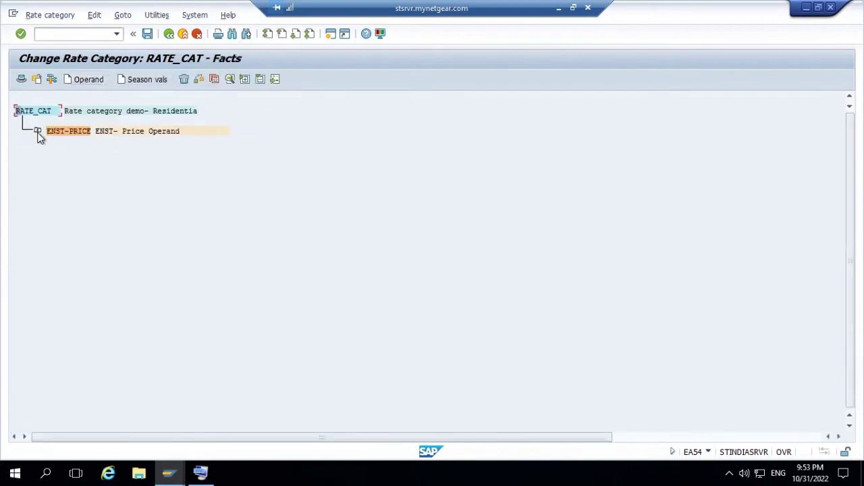
click(37, 130)
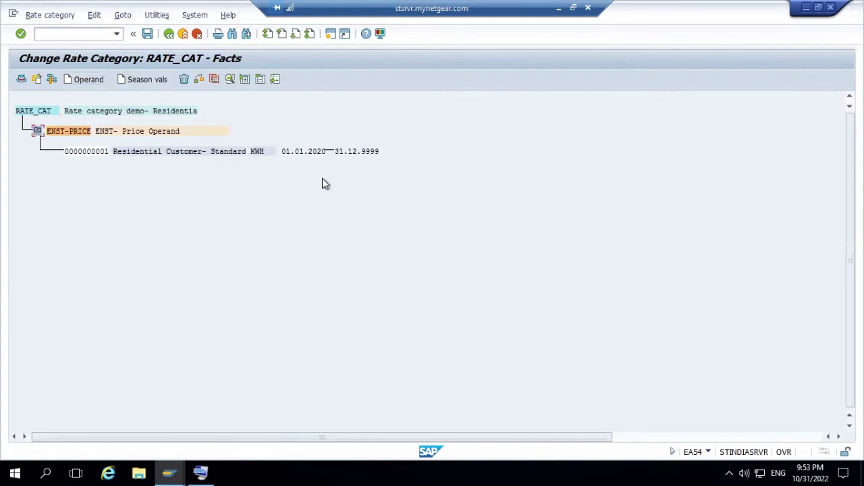
Examine the price entry stored under operand ENST-PRICE in the rate category facts, then close its details.
click(94, 80)
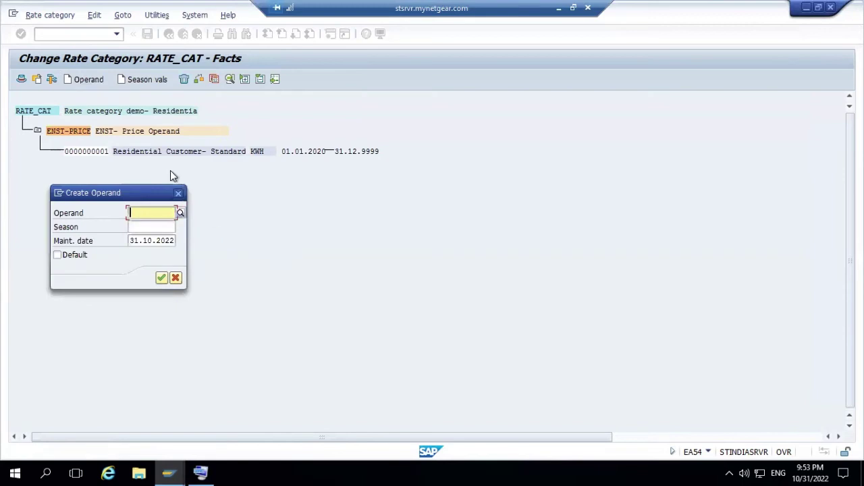
click(178, 194)
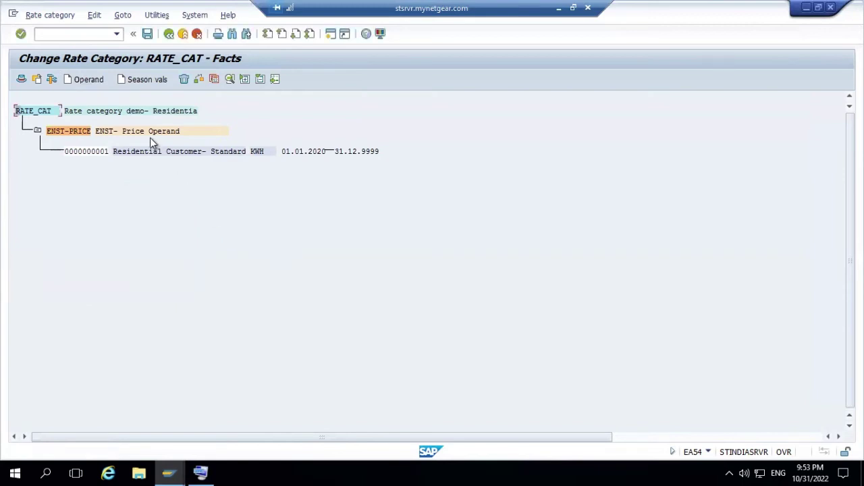
double_click(112, 151)
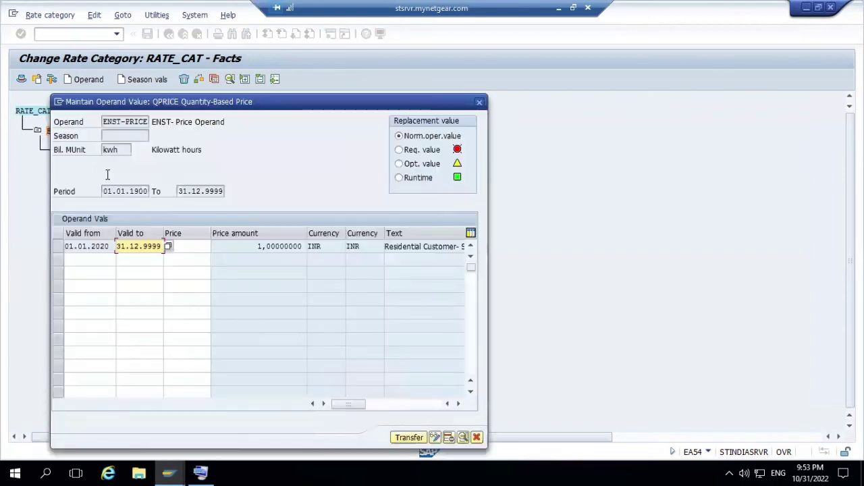
click(187, 248)
text(1)
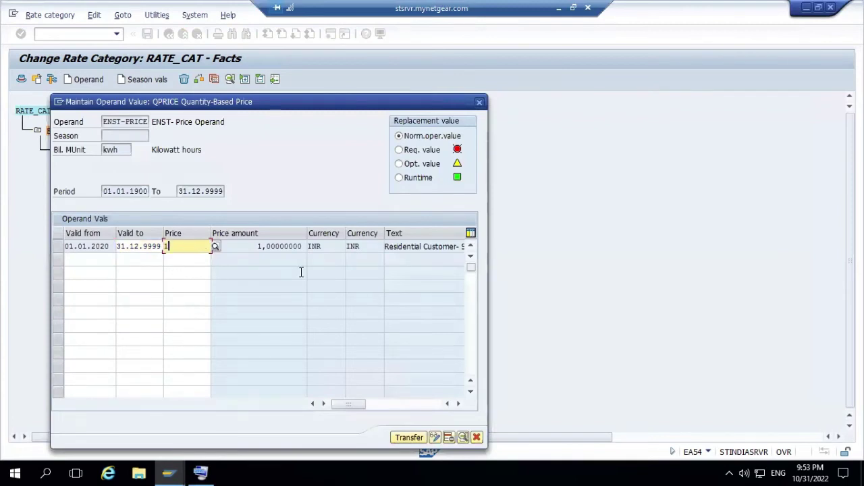
click(480, 102)
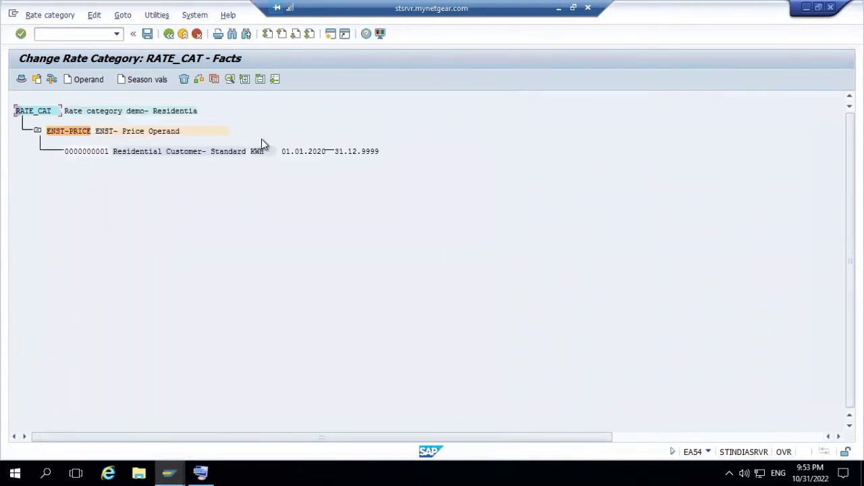
Switch to the session displaying installation 270 and expand operand ENST-PRICE in its individual facts.
key(alt+Tab)
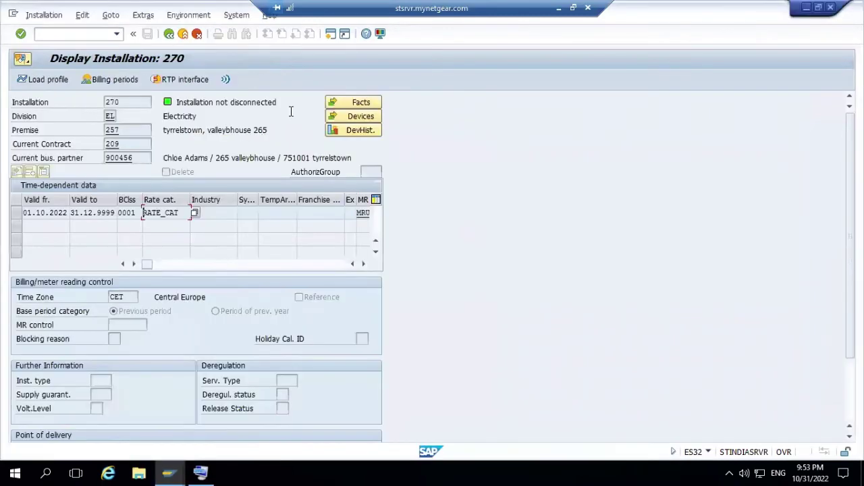
click(360, 103)
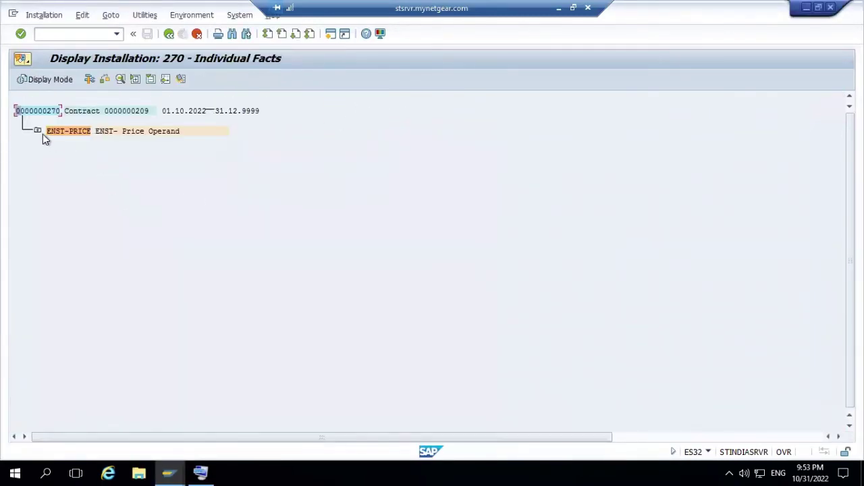
click(37, 131)
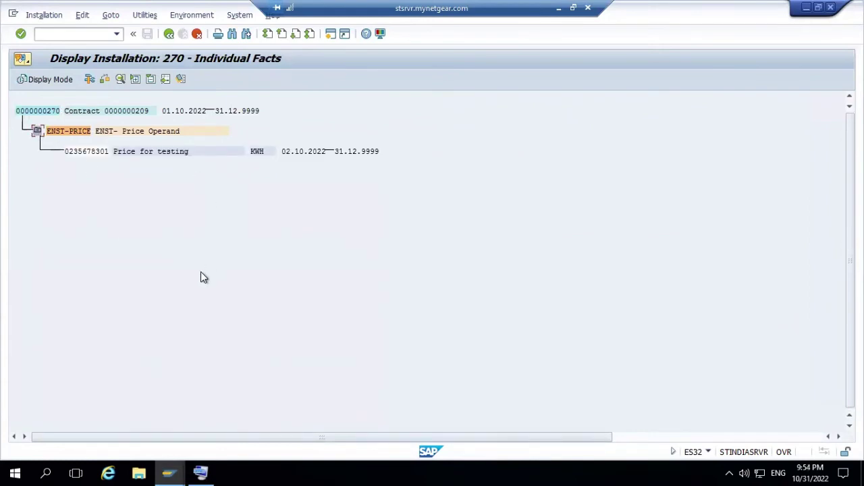
Return to the rate category session, leave the RATE_CAT facts and call transaction EA32 in a new session.
key(alt+Tab)
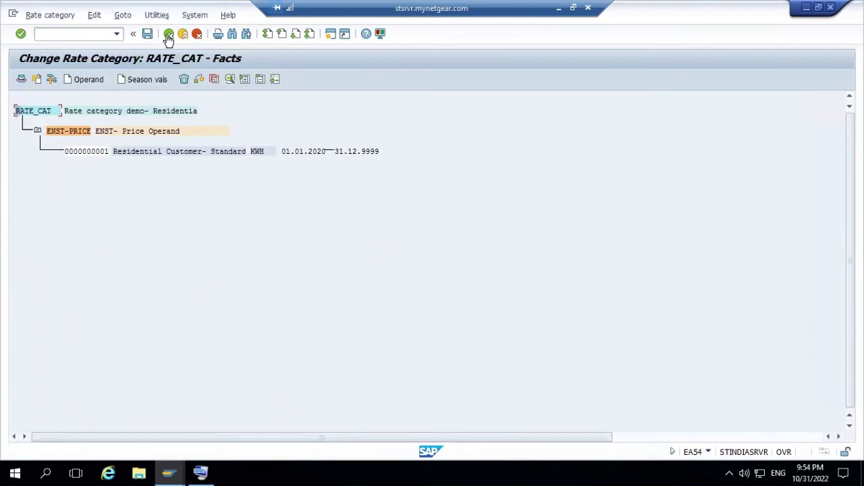
click(168, 35)
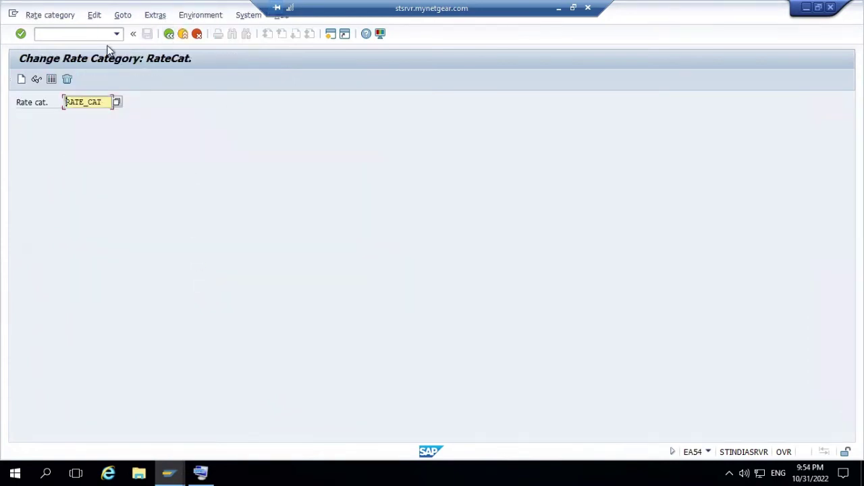
click(68, 34)
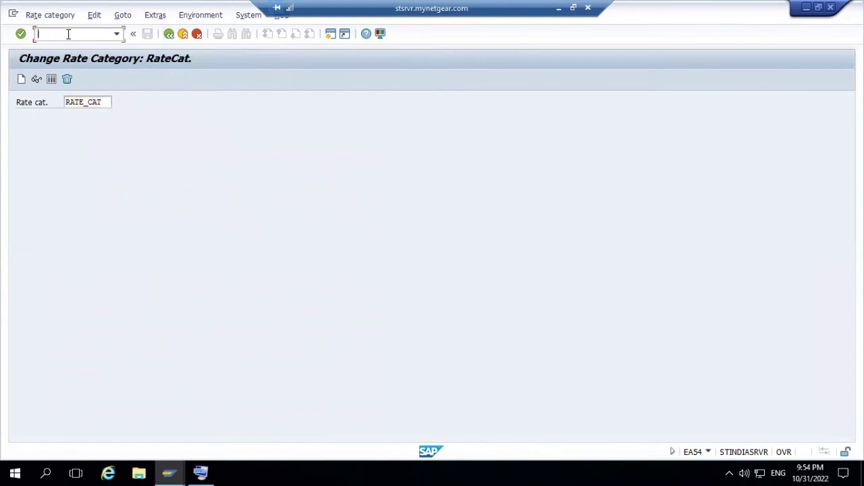
click(118, 35)
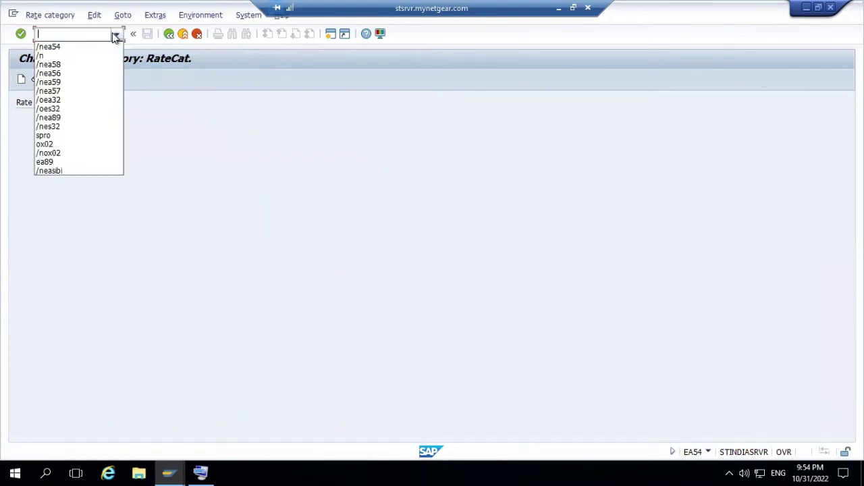
click(65, 101)
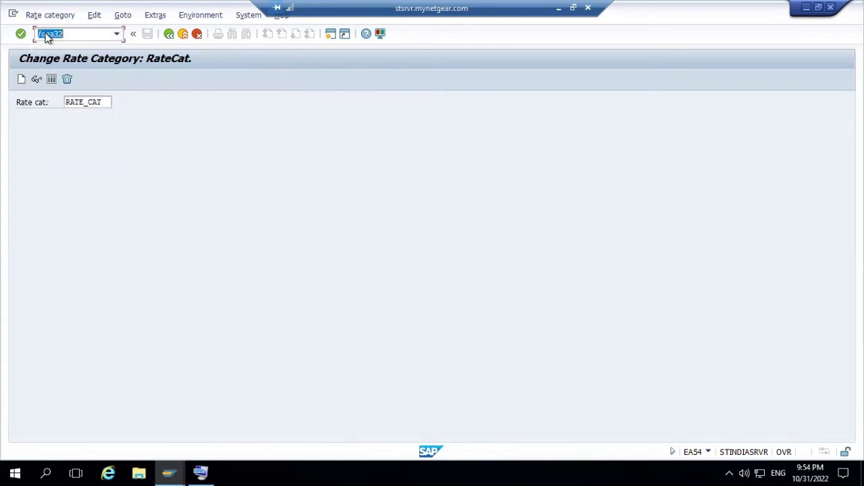
key(Return)
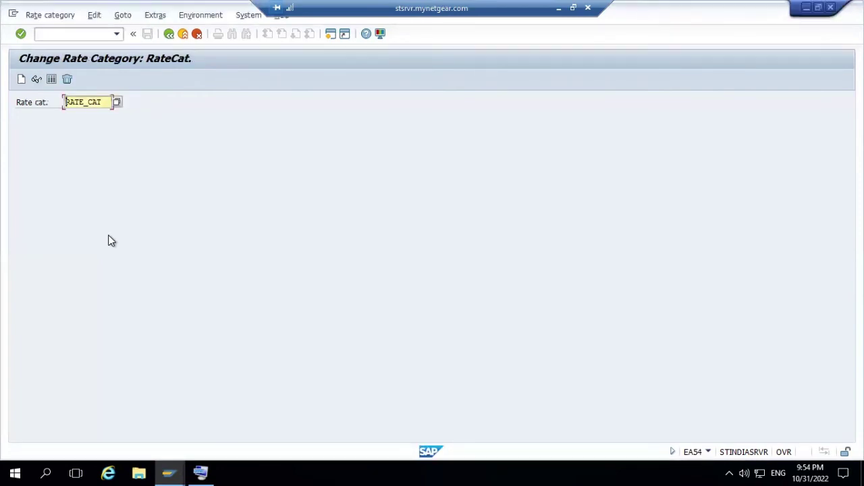
Open rate category RATE_CAT, display the steps of its billing schema SCHEMA-DEM and copy the rate name RATE-DEMO.
key(Return)
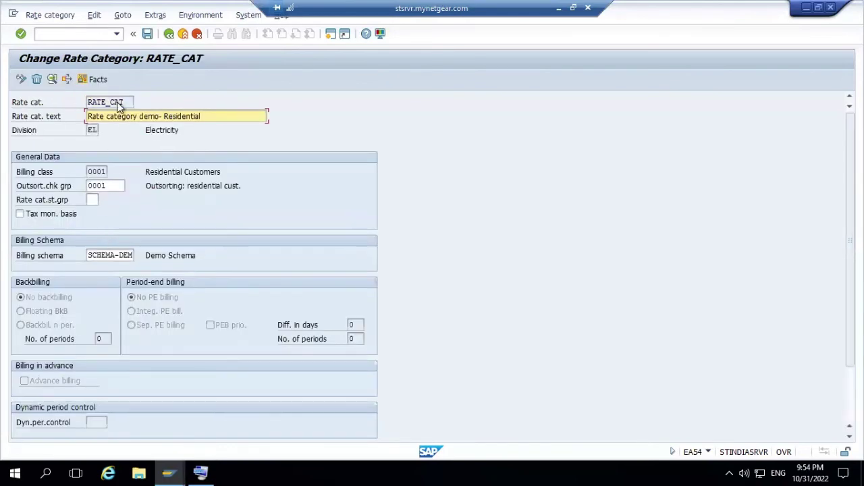
double_click(106, 255)
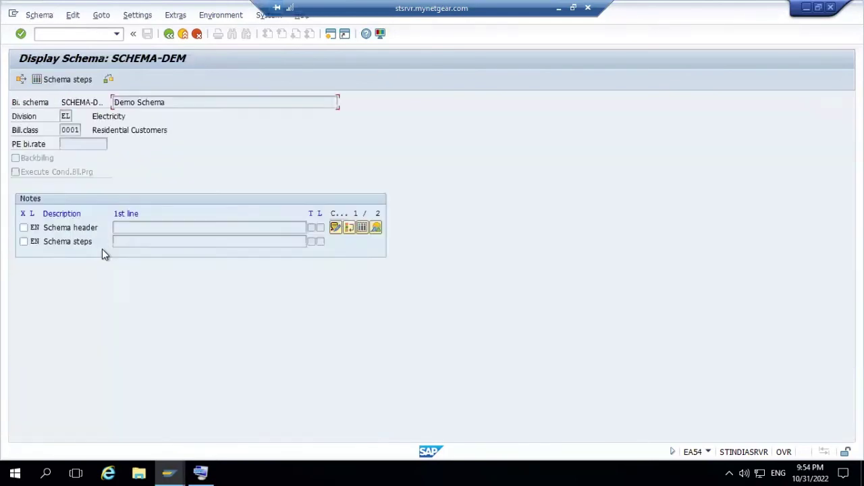
click(65, 80)
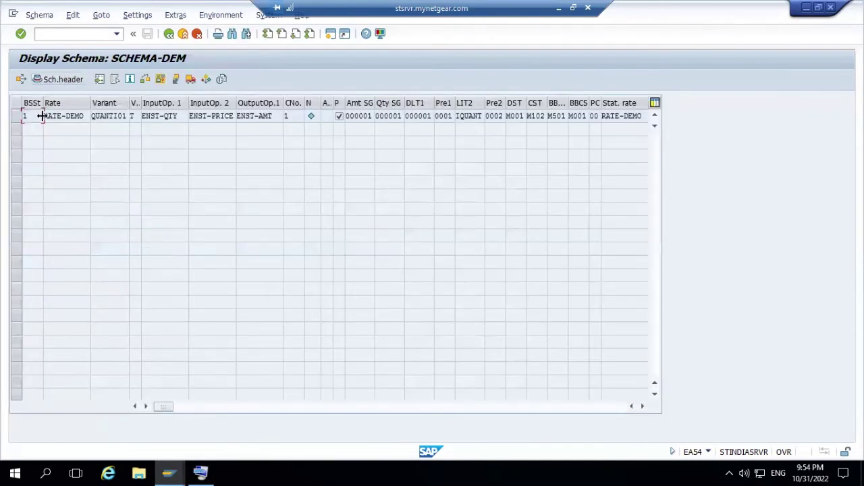
drag(86, 115, 29, 115)
key(ctrl+c)
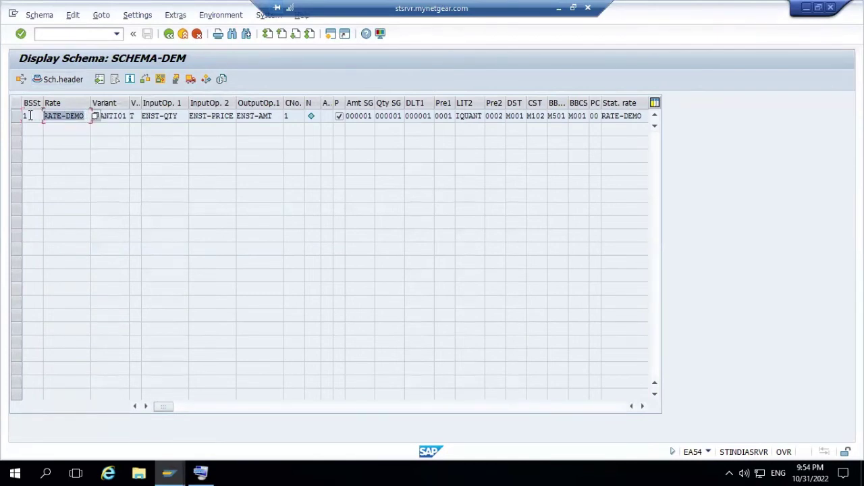
click(30, 115)
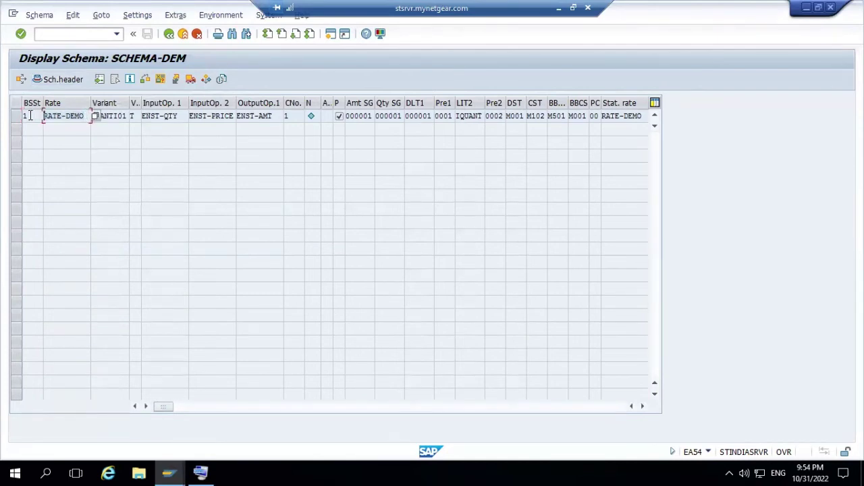
Leave the schema and rate category screens and switch to the session for displaying rates.
click(168, 35)
click(168, 35)
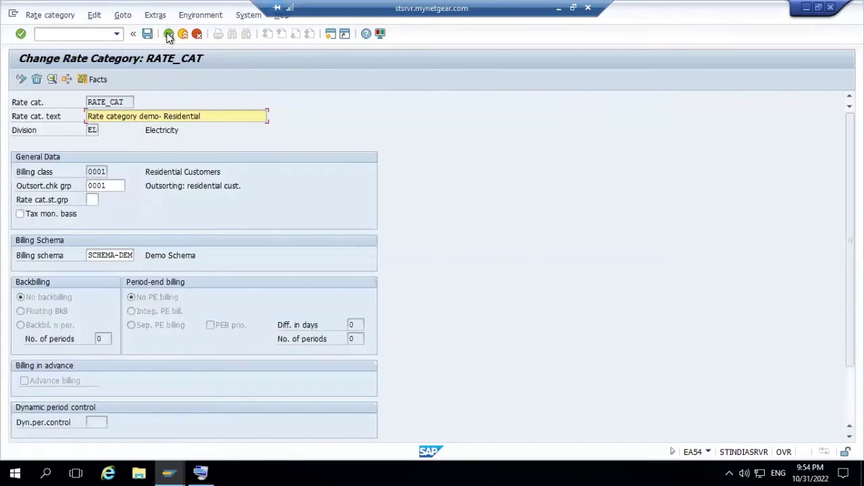
click(168, 35)
click(168, 35)
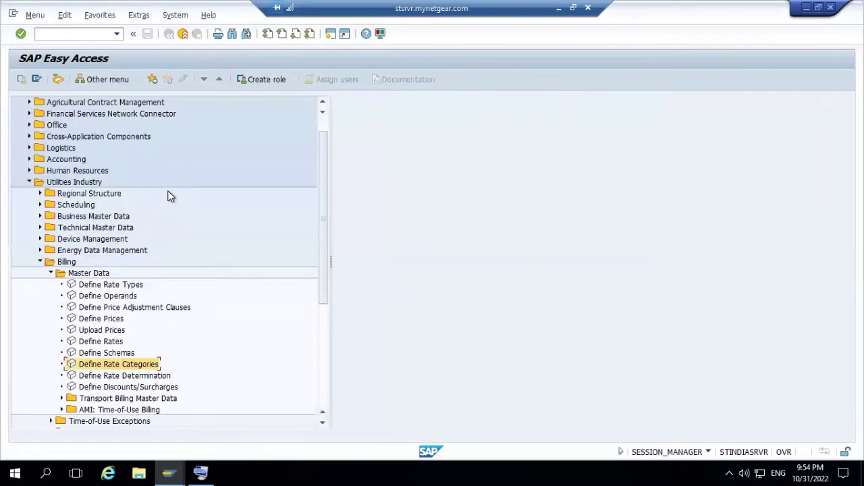
key(alt+Tab)
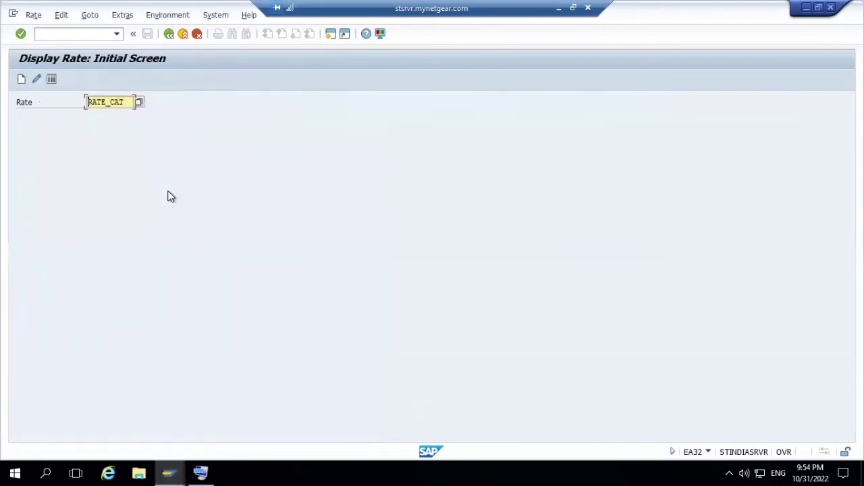
Replace the rate name with RATE-DEMO and display that rate.
key(Delete)
key(Delete)
key(Delete)
key(Delete)
key(Delete)
key(Delete)
key(Delete)
key(Delete)
key(ctrl+v)
key(Return)
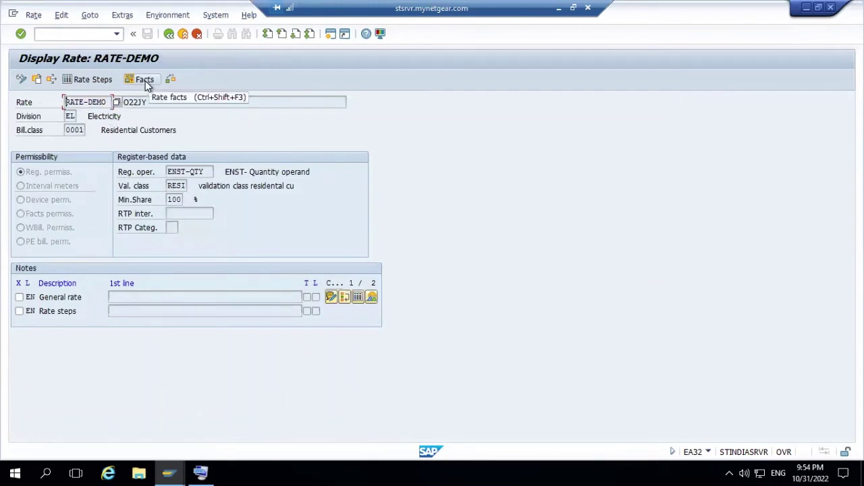
Examine the price entry stored under operand ENST-PRICE in the RATE-DEMO facts, then leave the rate display.
click(146, 82)
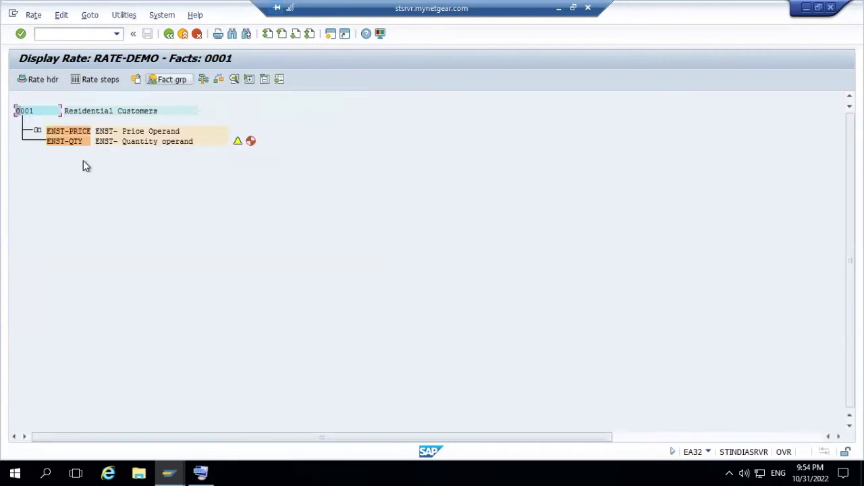
click(38, 132)
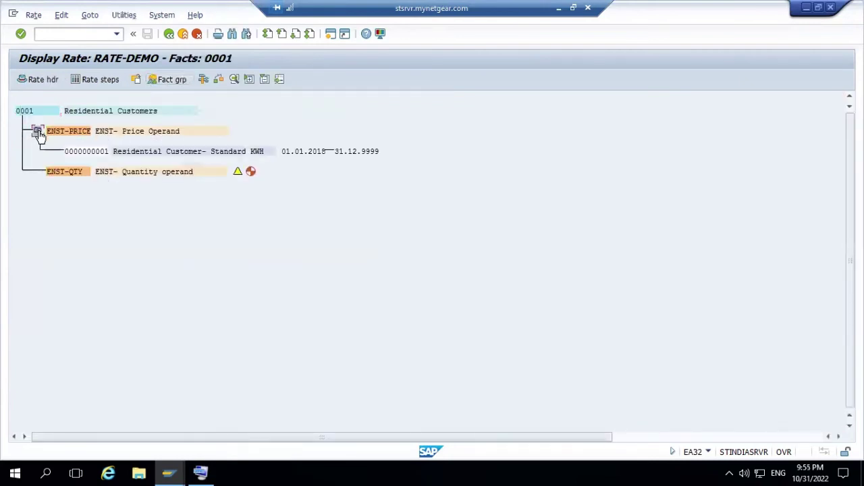
double_click(106, 152)
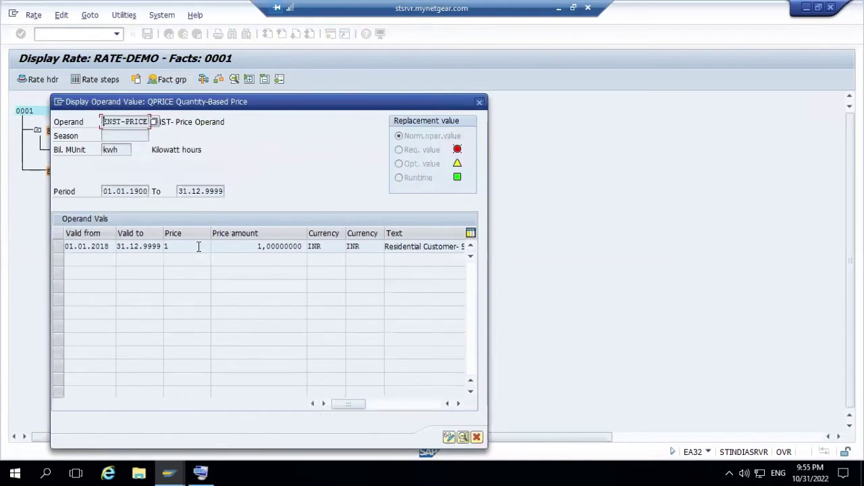
click(480, 103)
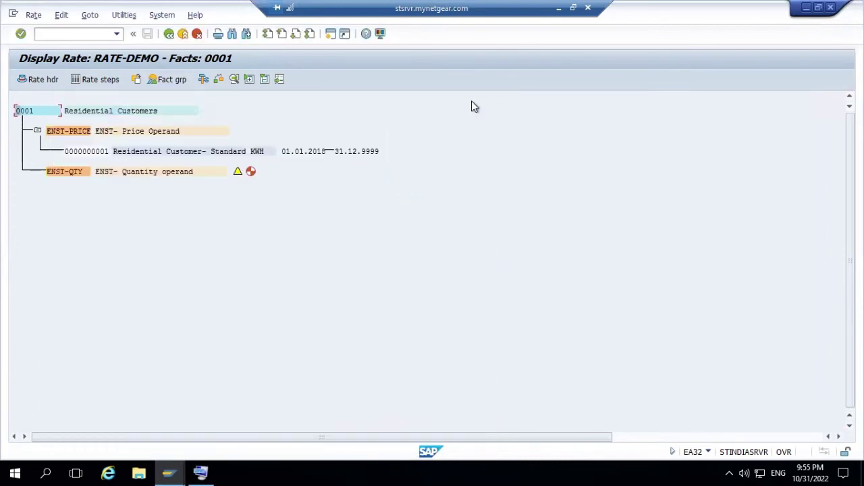
click(169, 34)
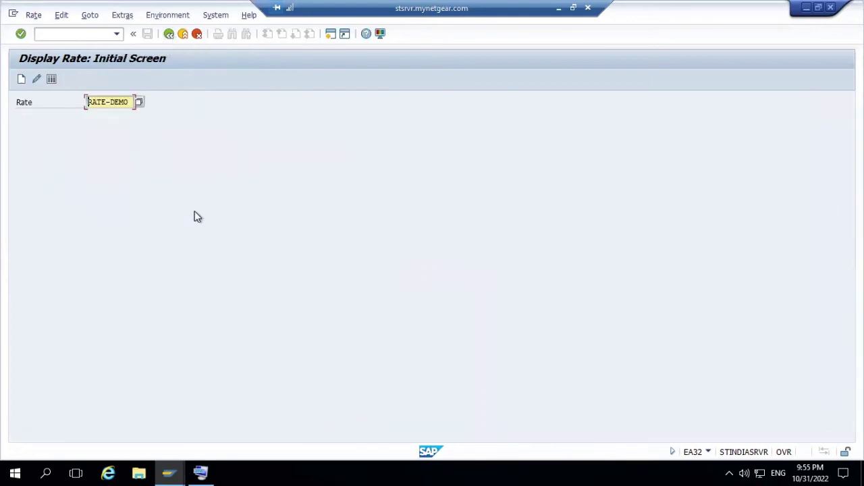
key(F3)
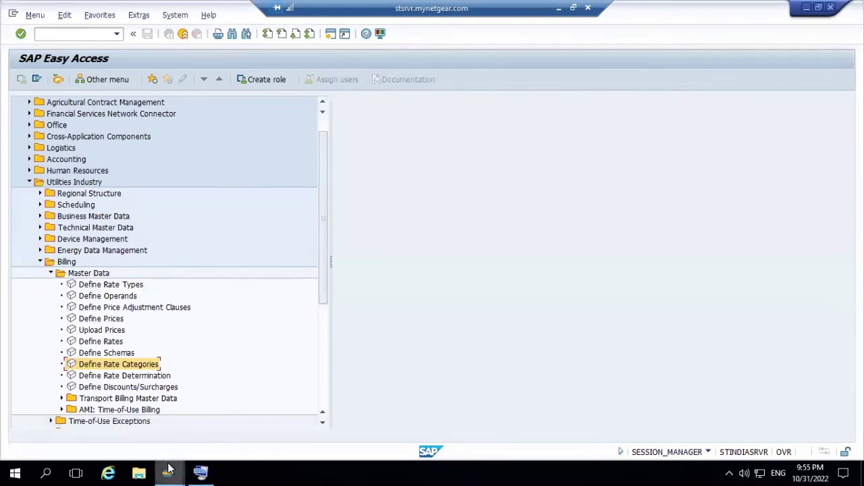
Check the session with installation 270's individual facts, then switch to the extra SAP Easy Access session and close it.
mouse_move(169, 466)
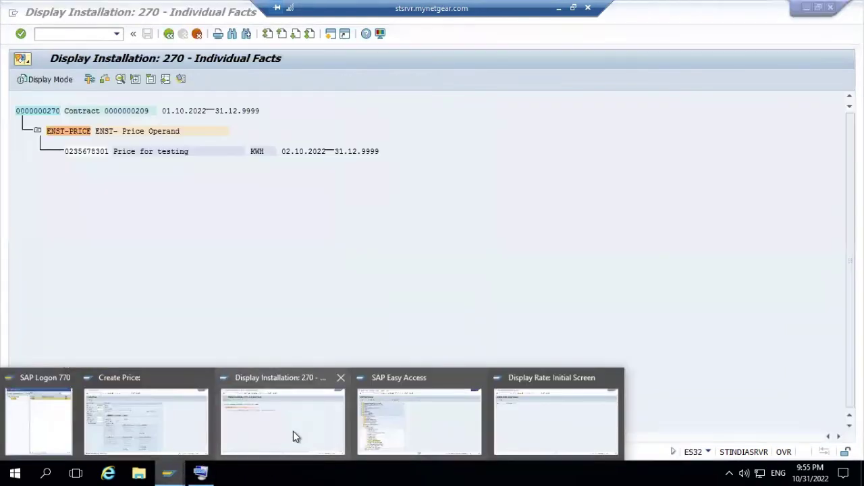
click(293, 432)
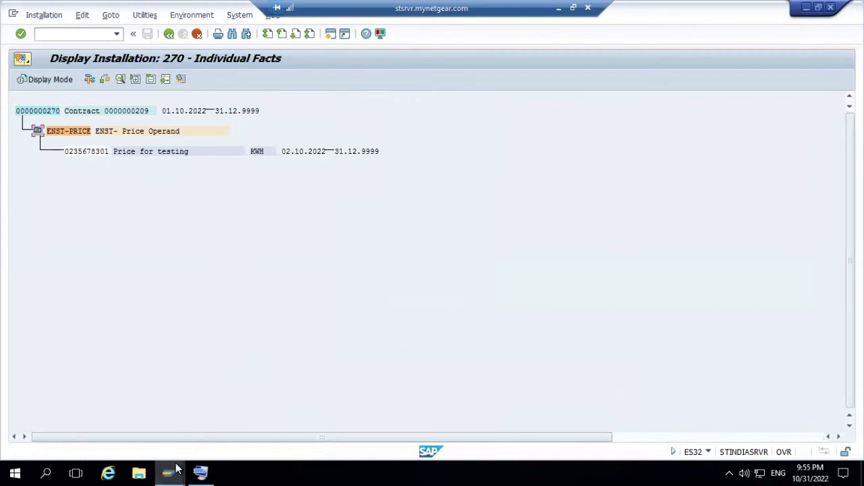
mouse_move(177, 468)
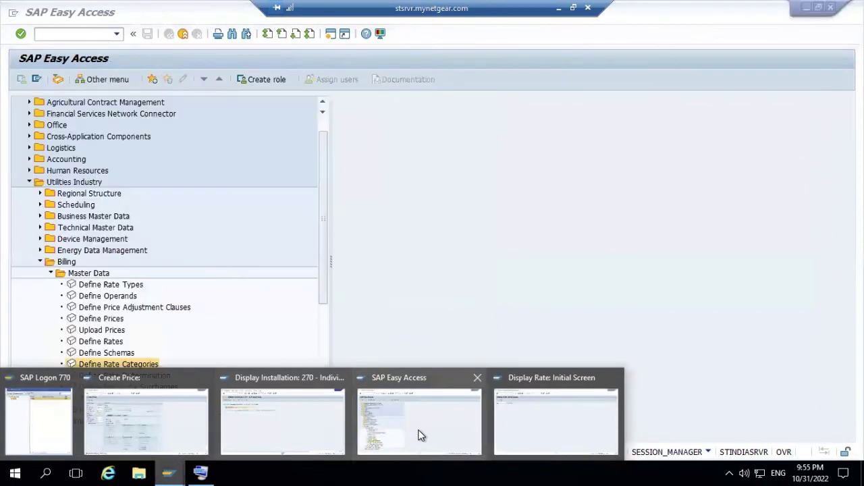
click(418, 436)
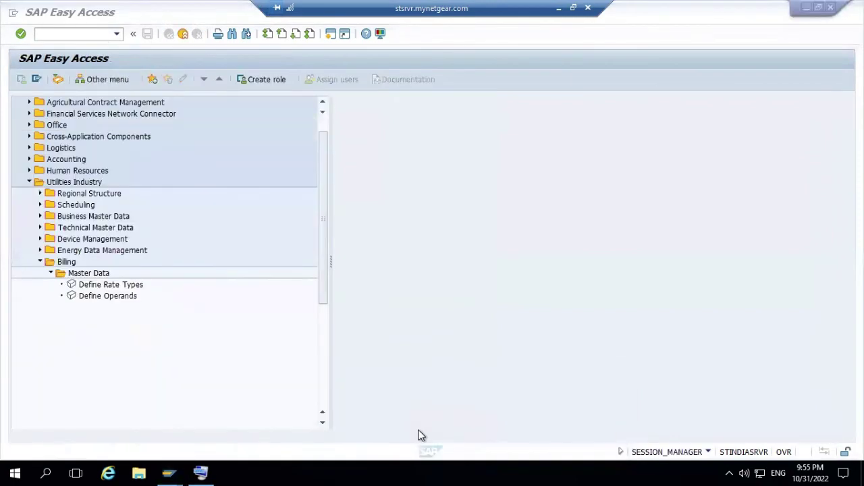
click(831, 8)
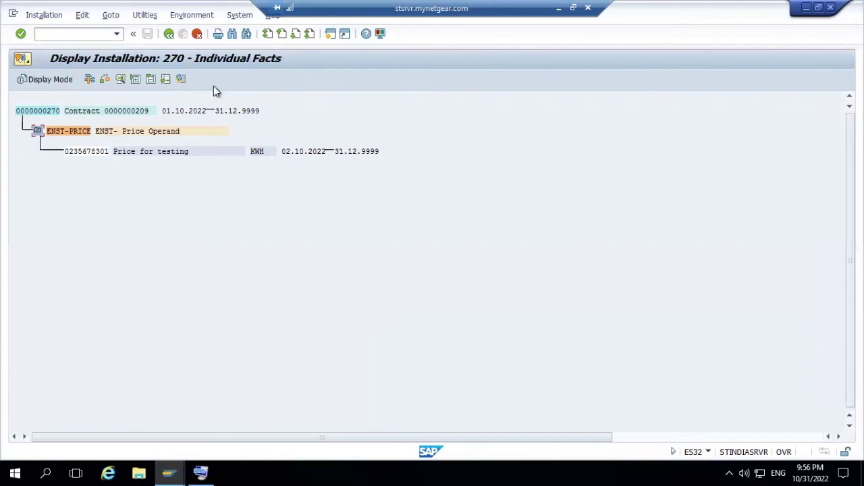
Return installation 270 from its individual facts to the main data, then exit the price creation transaction in its session.
click(170, 35)
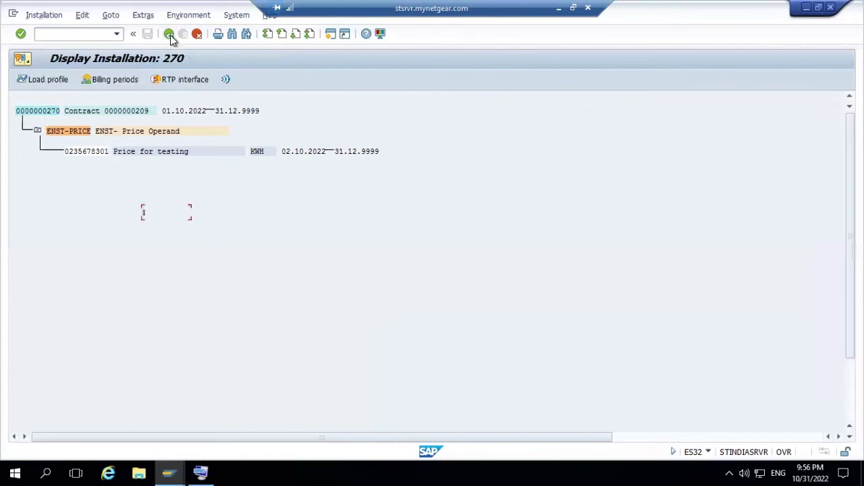
click(170, 34)
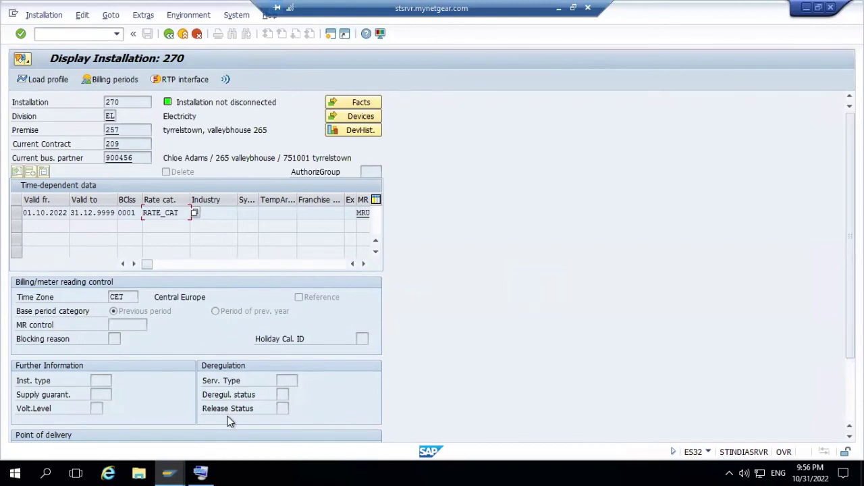
mouse_move(203, 469)
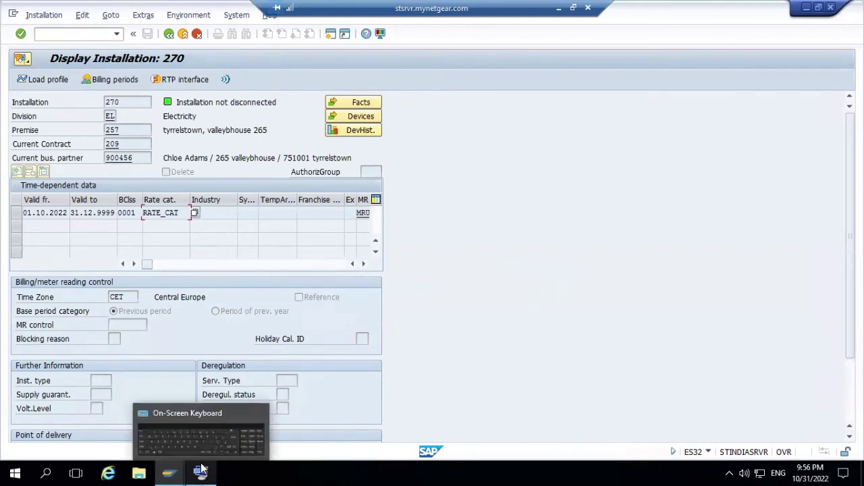
mouse_move(170, 466)
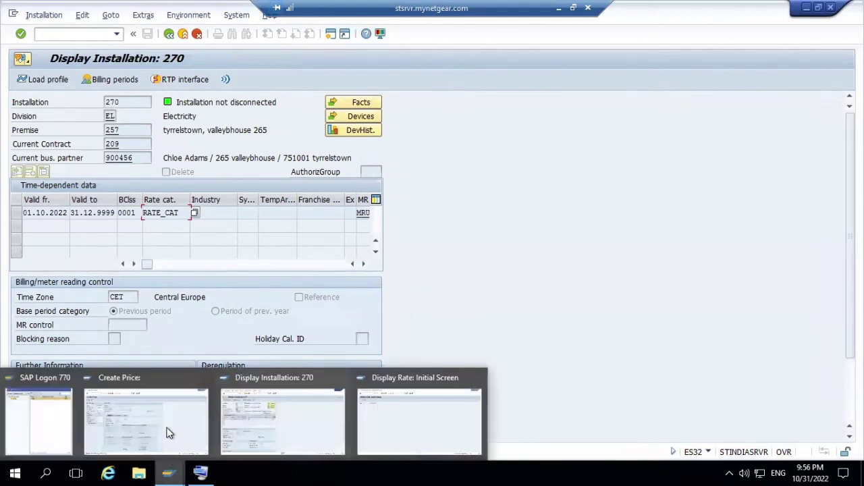
click(169, 432)
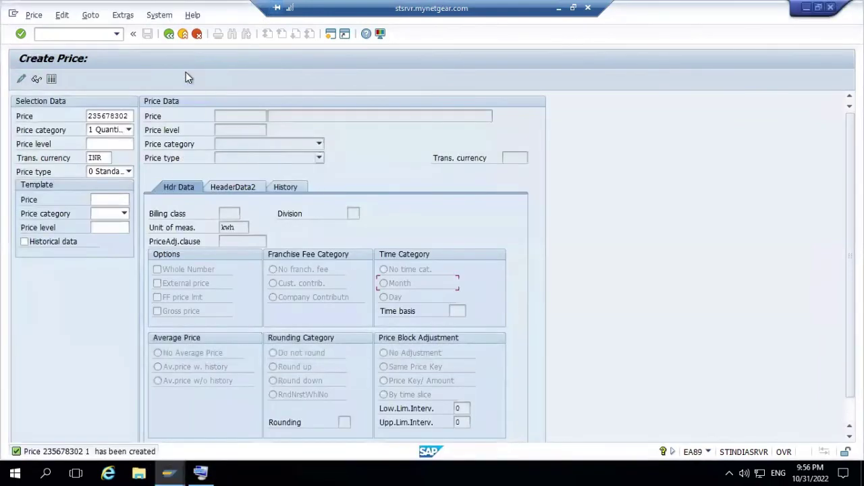
click(169, 33)
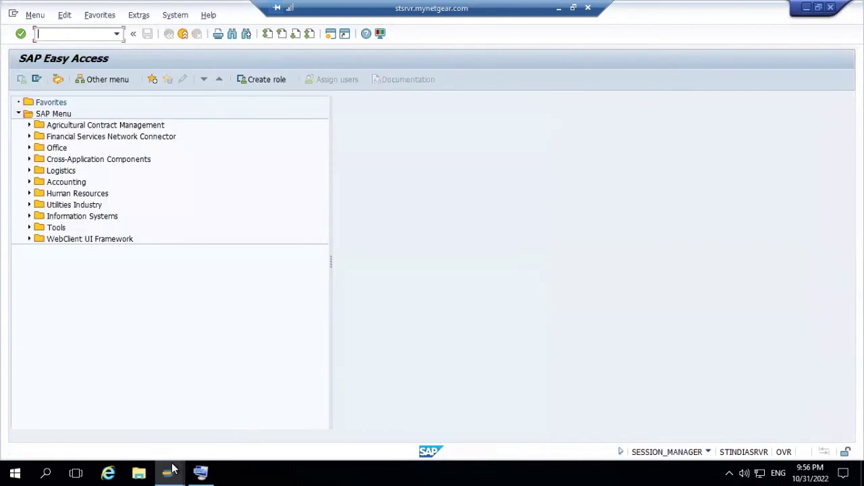
Switch to the installation 270 session and then to the session for displaying rates.
mouse_move(174, 468)
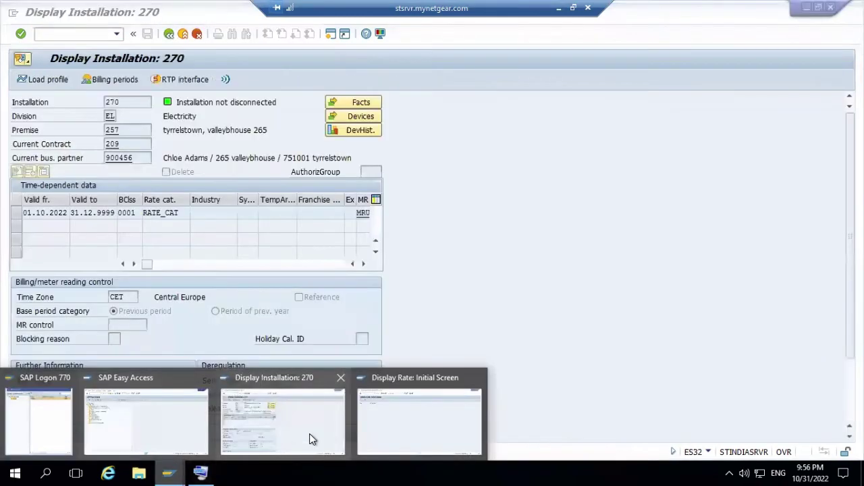
click(309, 434)
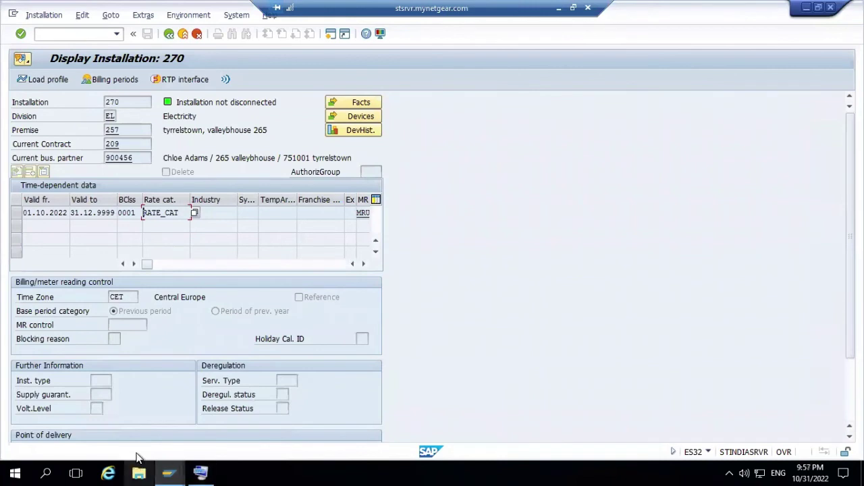
mouse_move(169, 472)
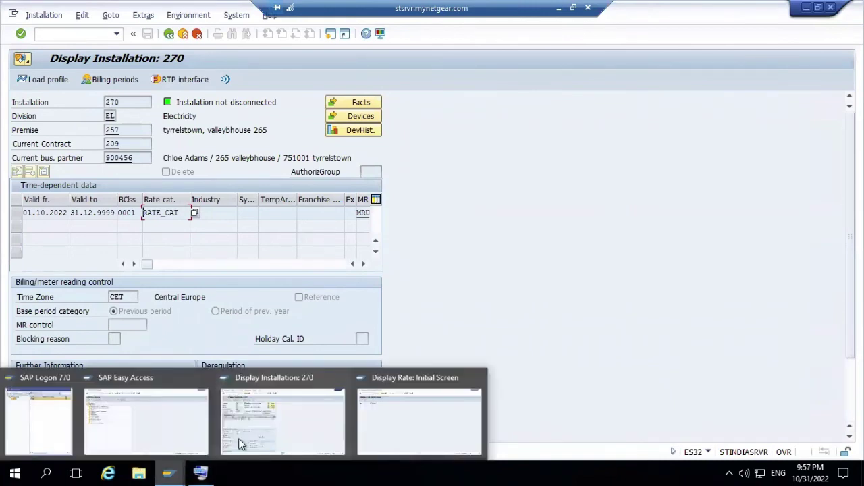
click(296, 417)
click(409, 435)
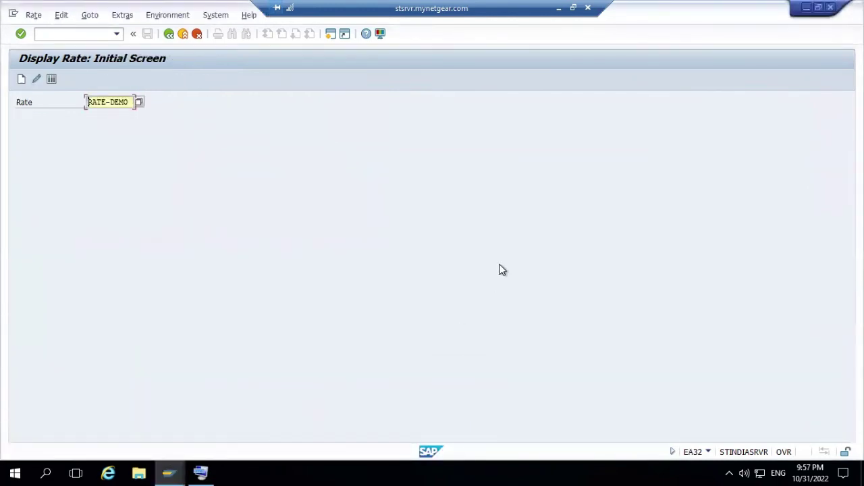
Call transaction SPRO in the rate display session and open the SAP Reference IMG.
click(73, 33)
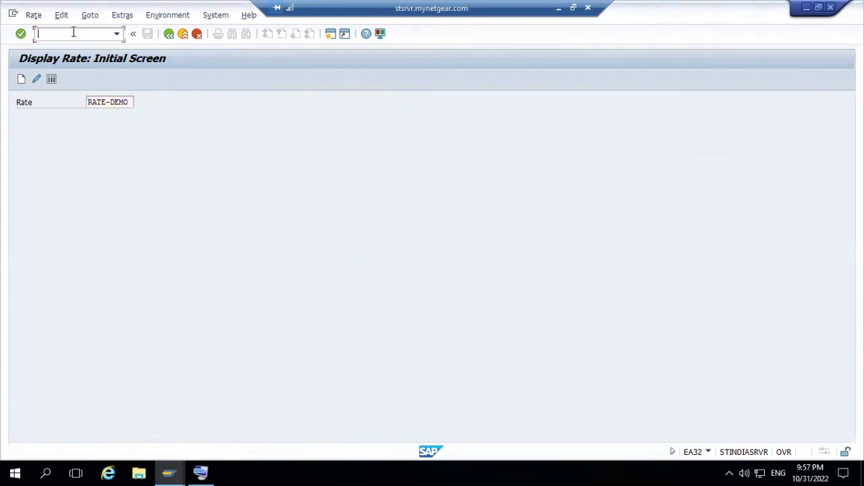
click(117, 34)
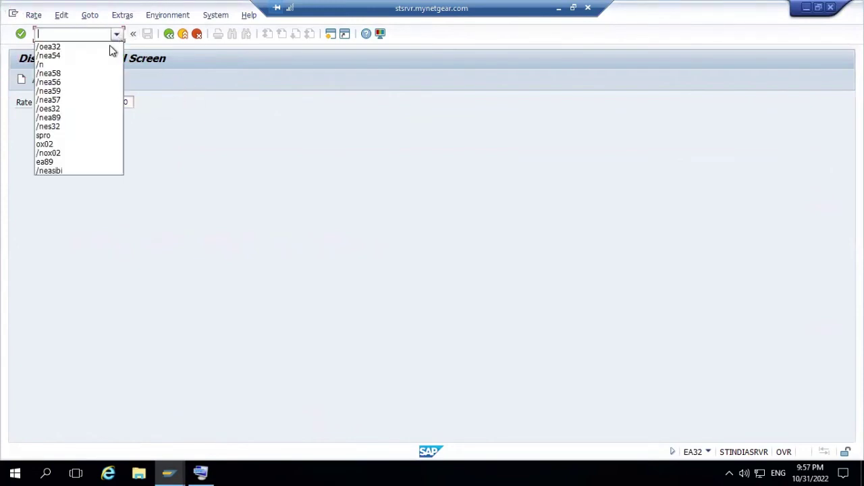
click(72, 76)
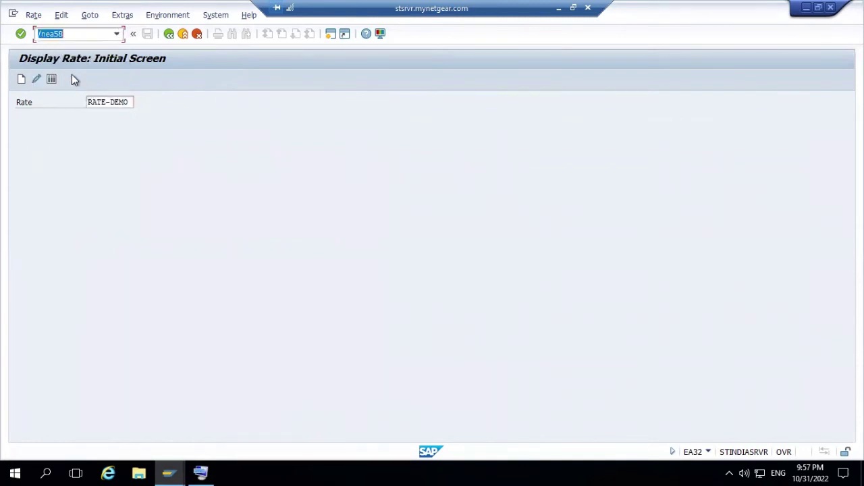
click(69, 33)
key(BackSpace)
key(BackSpace)
key(BackSpace)
text(spro)
key(Return)
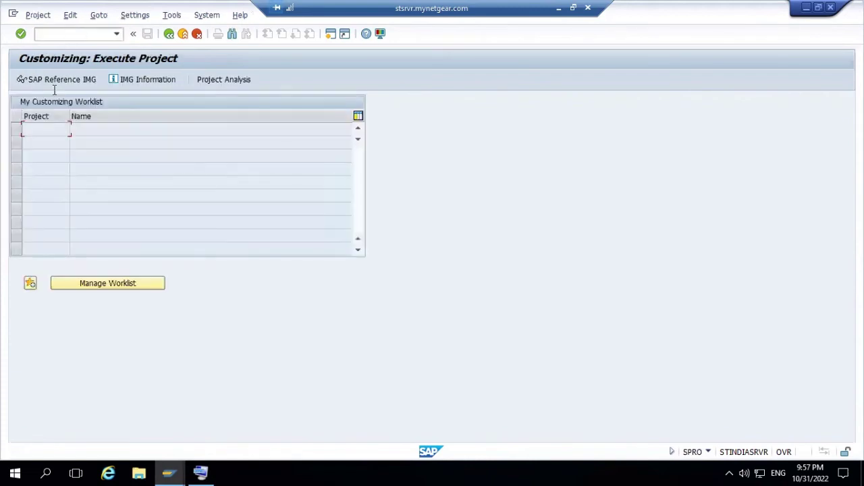
click(54, 80)
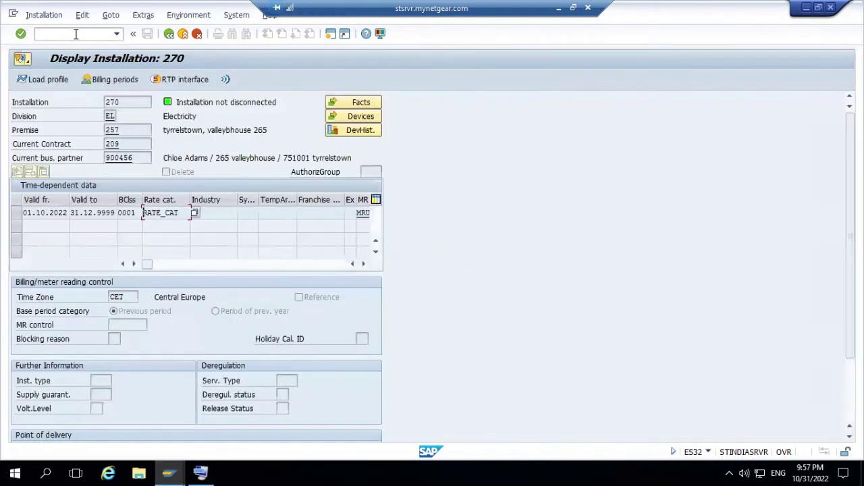
Leave the display of installation 270 with command /n and expand Utilities Industry in the SAP menu.
click(76, 33)
click(118, 34)
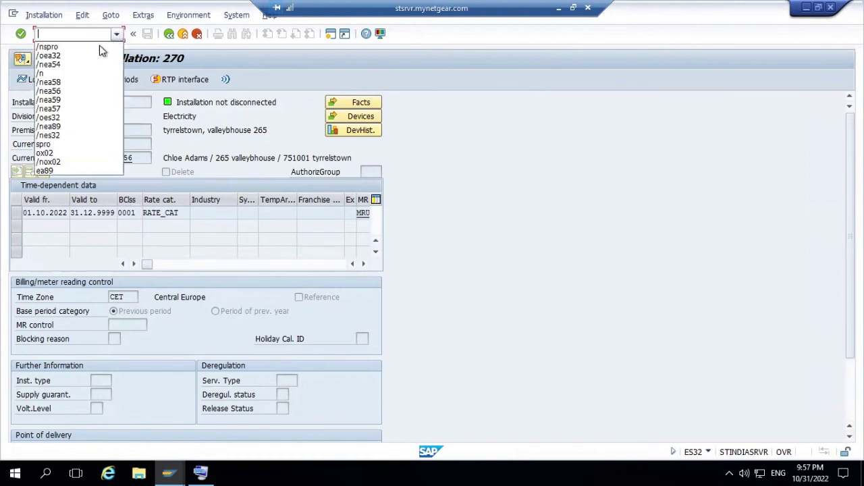
click(72, 73)
key(Return)
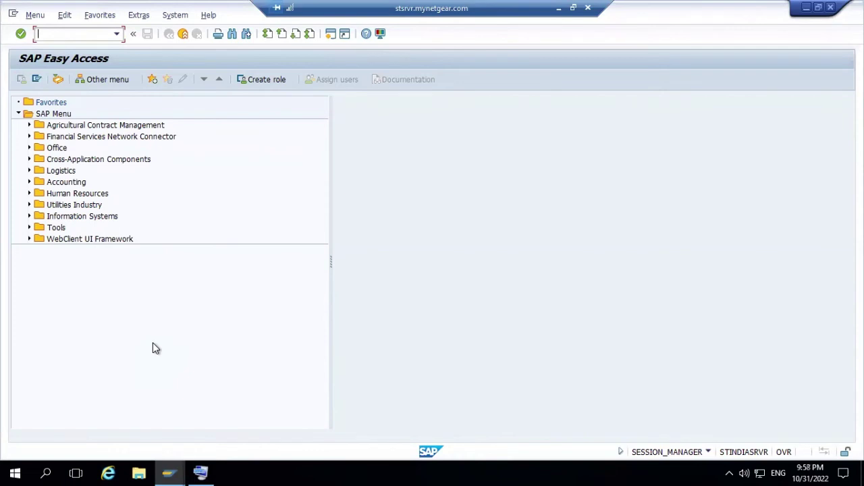
click(29, 205)
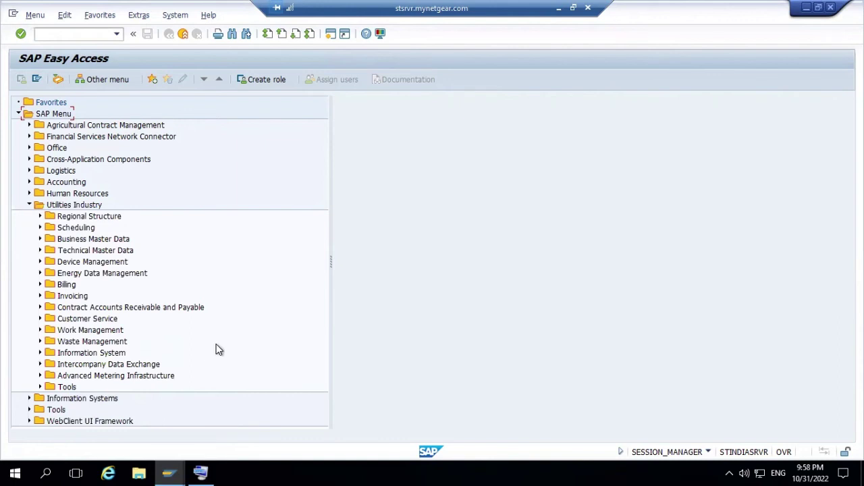
Switch to the Display IMG session and expand SAP Utilities > Contract Billing > Billing Master Data > Rate Structure.
key(alt+Tab)
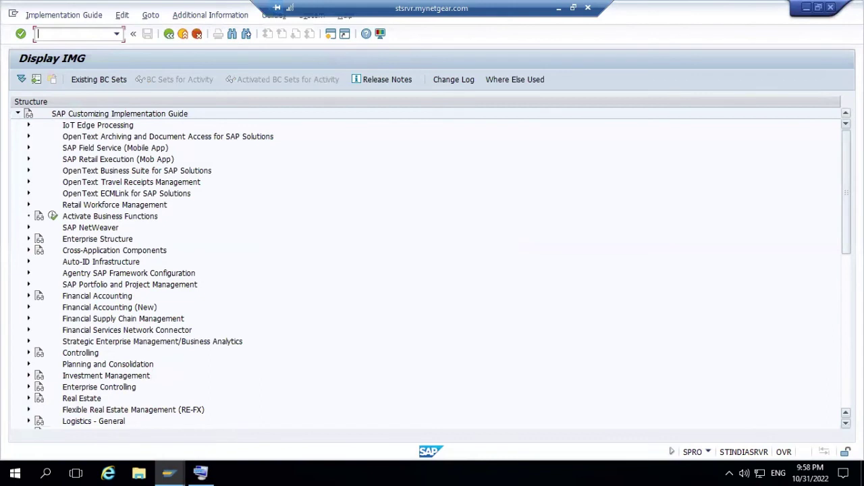
scroll(426, 267, down, 9)
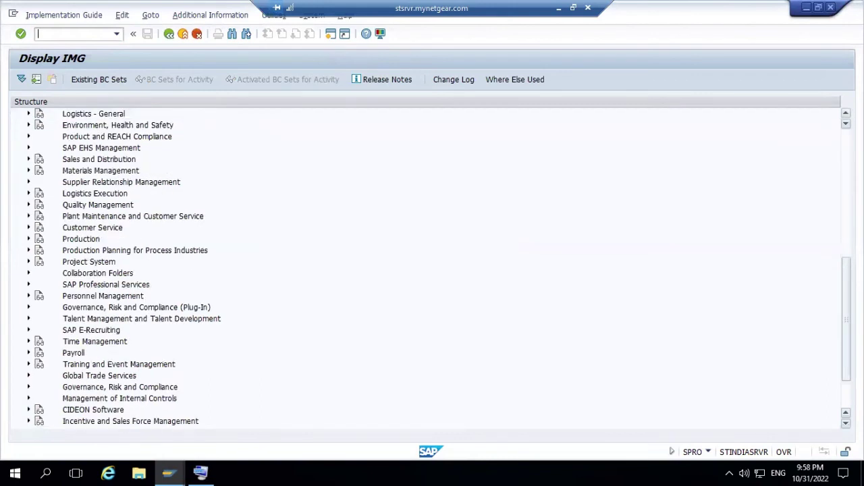
scroll(444, 258, down, 2)
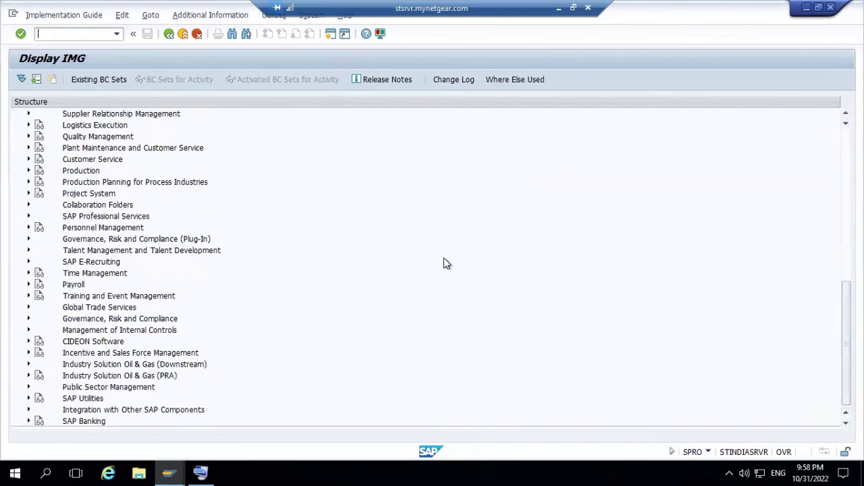
click(28, 399)
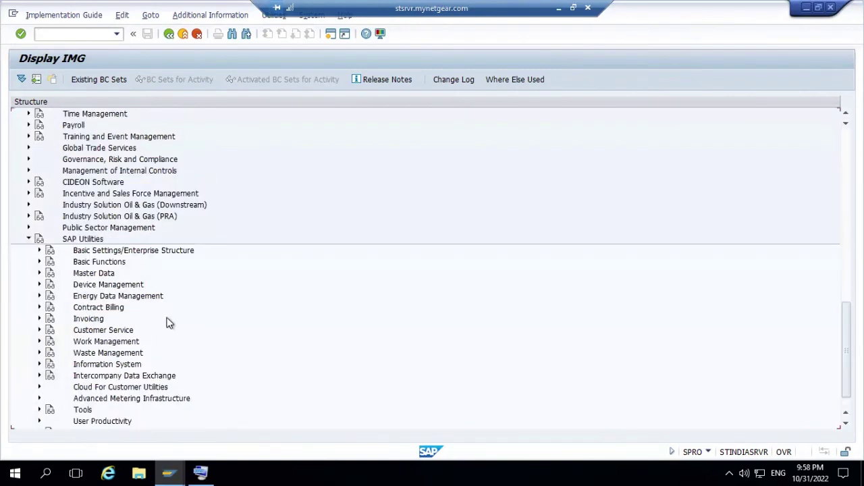
click(40, 307)
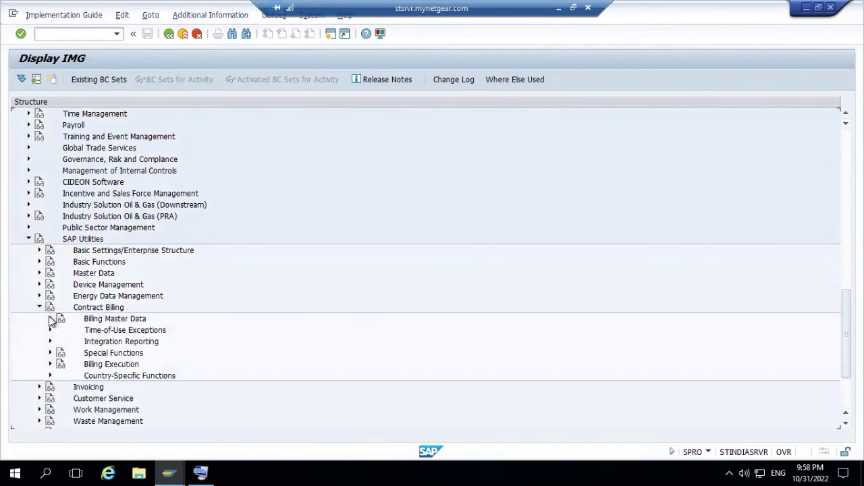
click(50, 318)
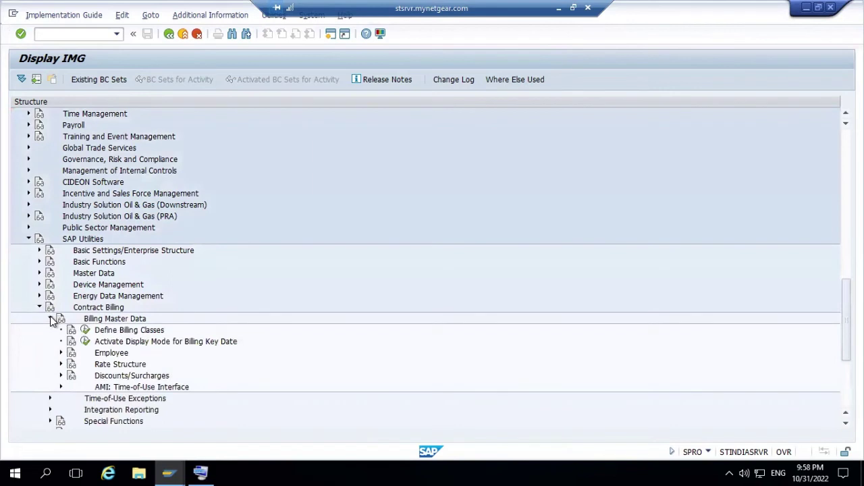
click(61, 364)
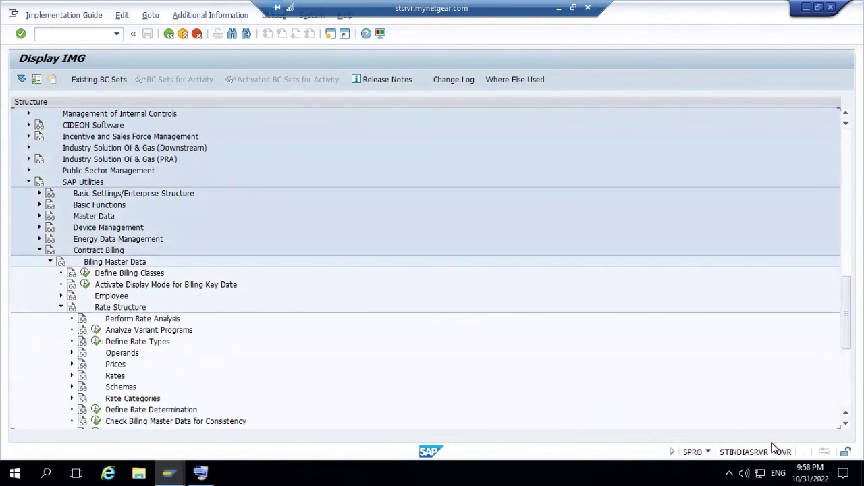
scroll(143, 273, down, 1)
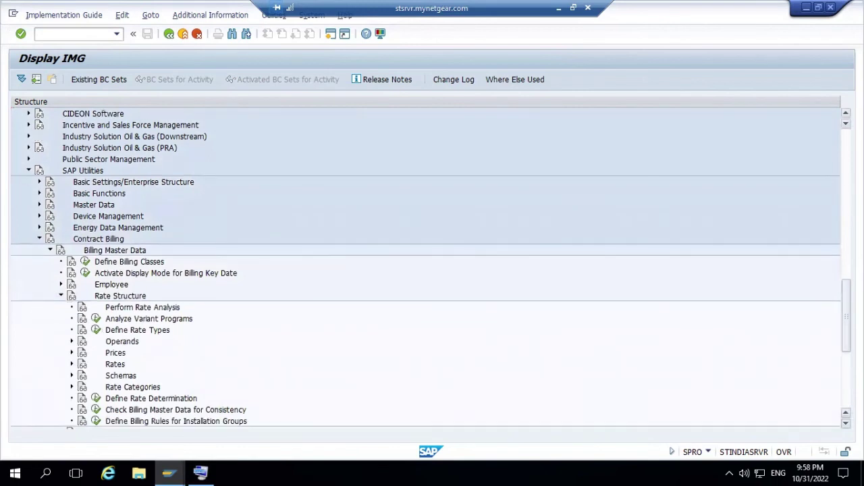
scroll(143, 273, down, 4)
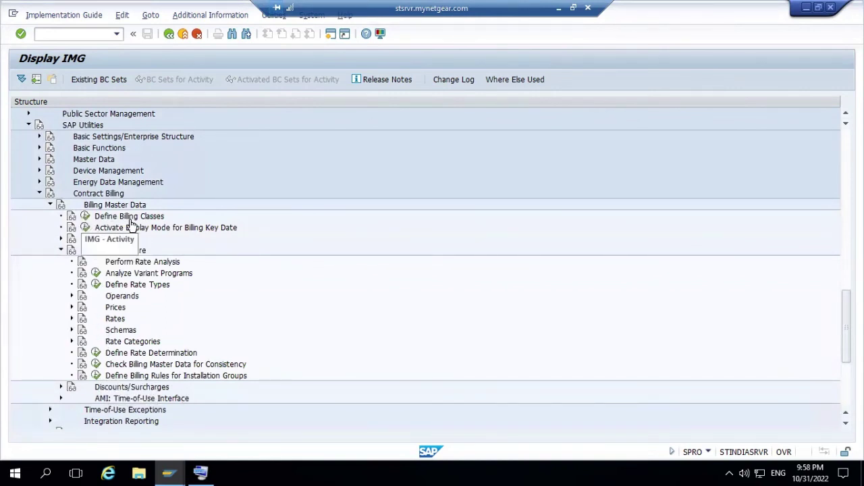
Collapse Rate Structure, then open Define Billing Classes and add a new entry with billing class PACL.
click(61, 251)
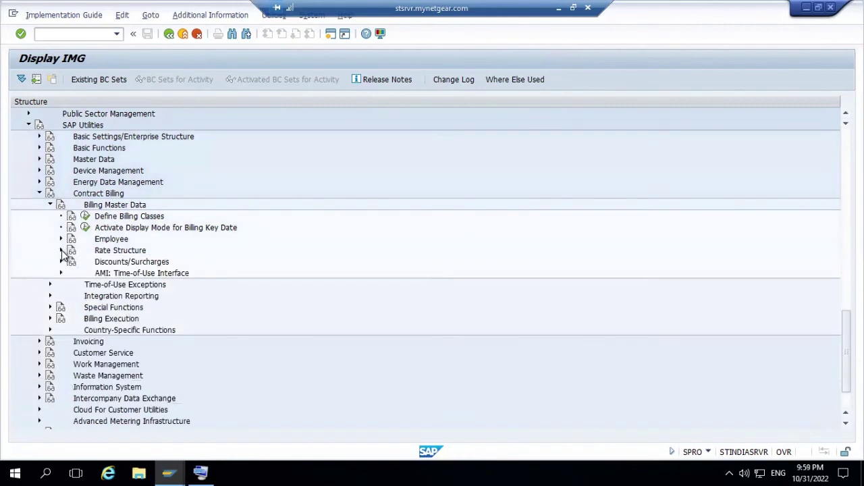
click(86, 217)
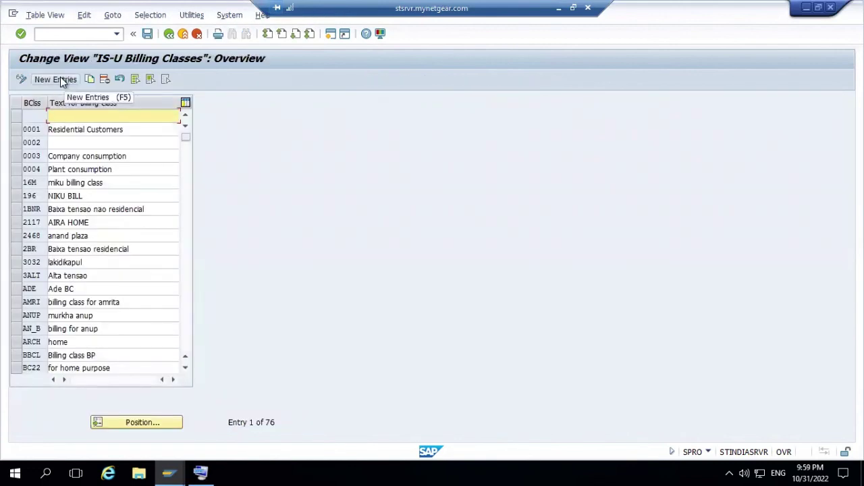
click(60, 79)
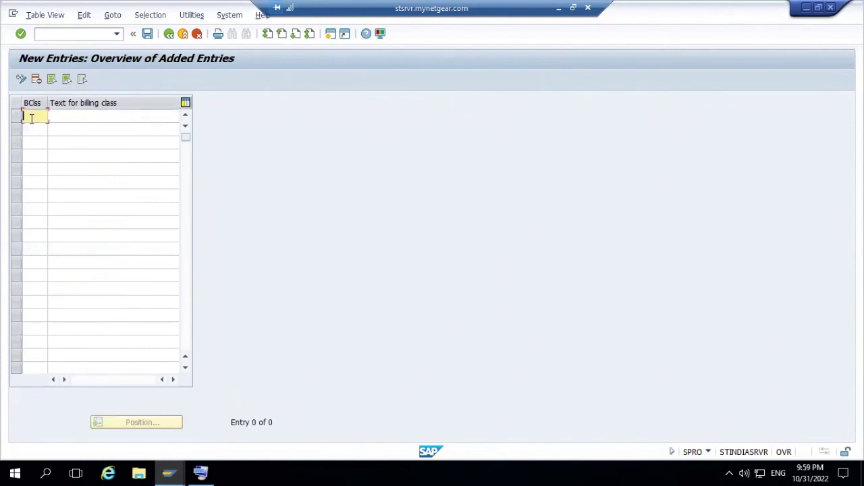
text(PA)
text(CL)
Give billing class PACL a text starting with "billing class for" plus the two people's names, and save the entry.
click(78, 115)
text(B)
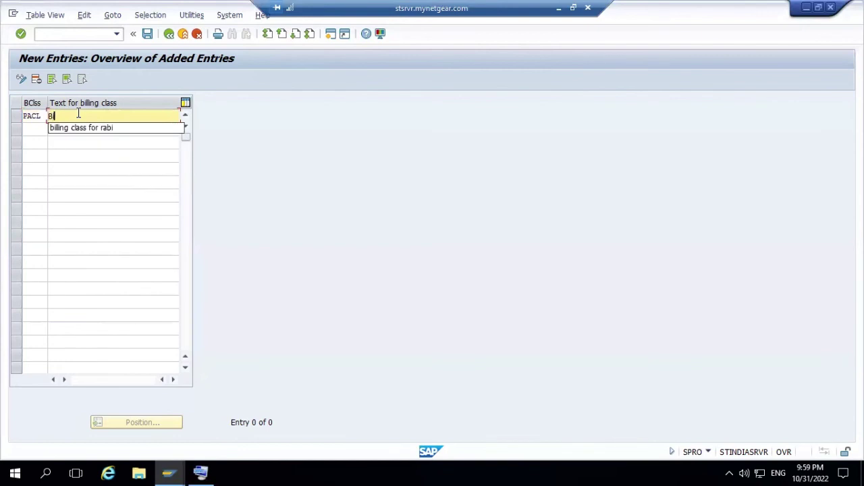
click(98, 129)
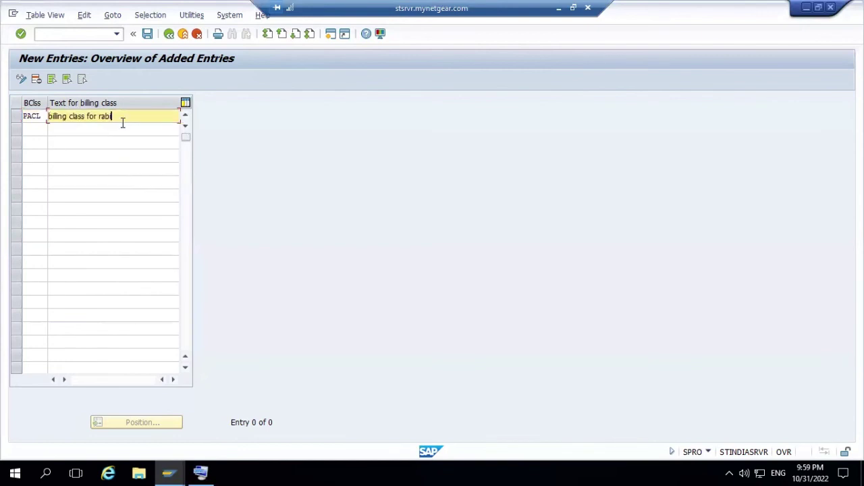
key(BackSpace)
key(BackSpace)
key(BackSpace)
key(BackSpace)
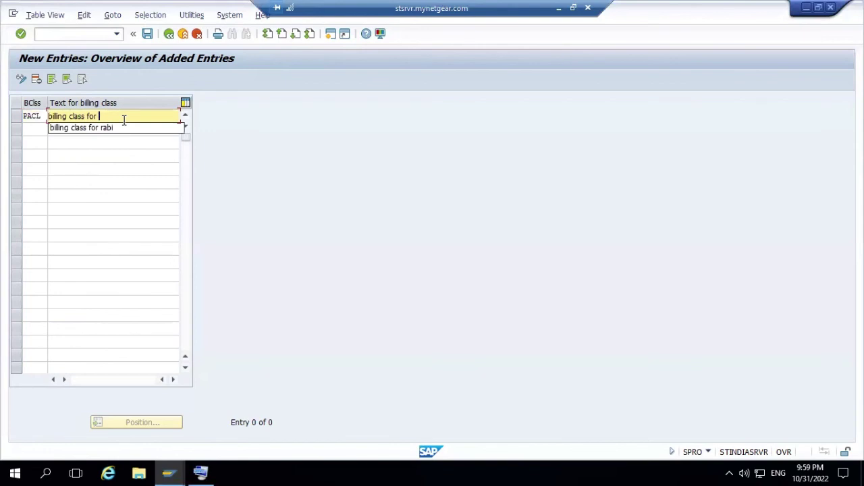
text(Preet)
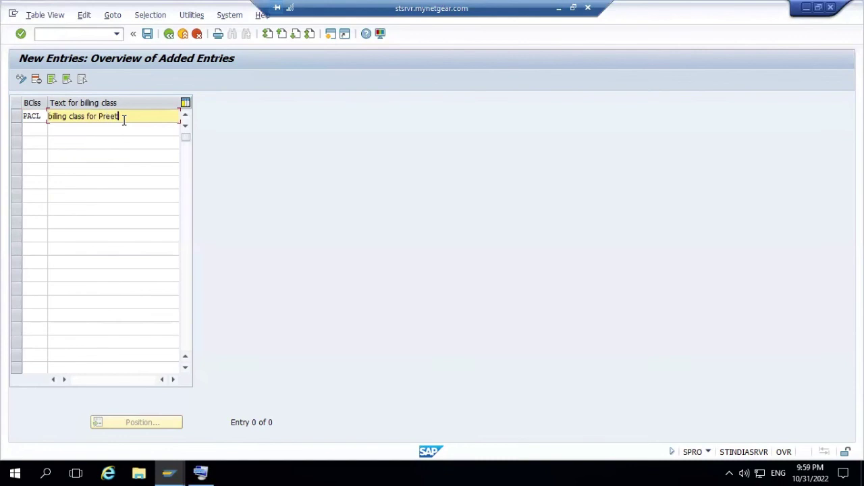
text(am & AB)
key(BackSpace)
text(b)
click(148, 33)
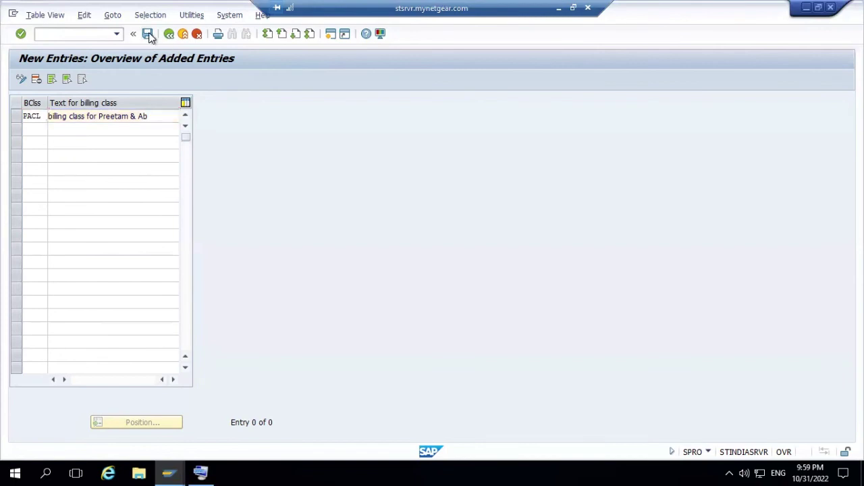
click(186, 215)
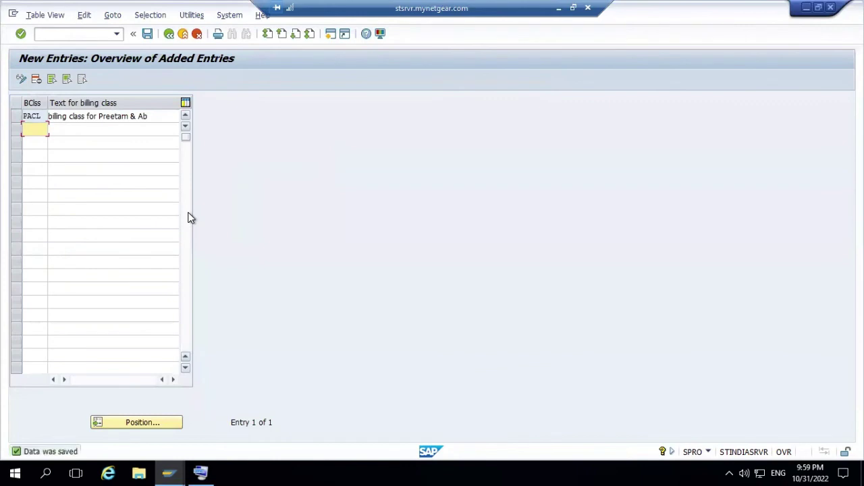
Return to the IMG structure and open Define Rate Types under Rate Structure.
click(168, 34)
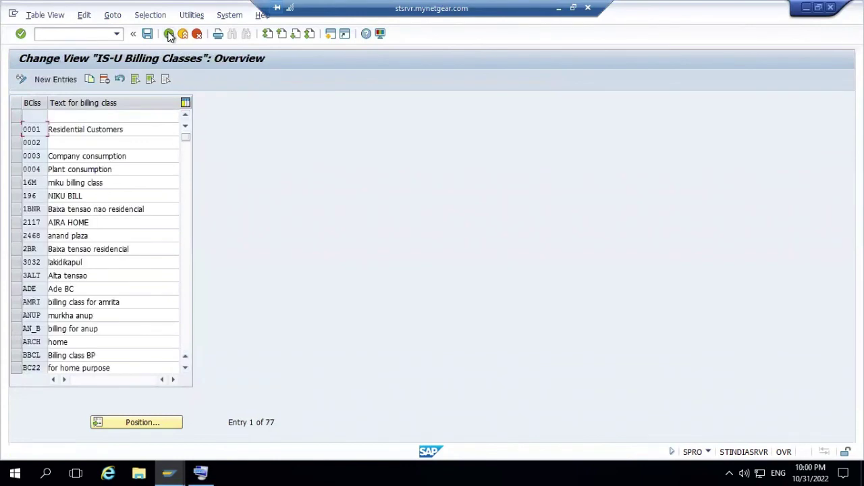
click(168, 34)
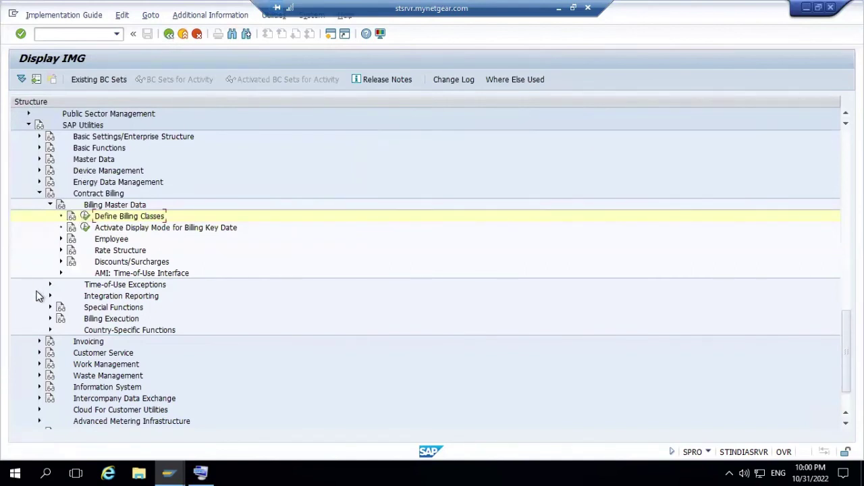
click(61, 250)
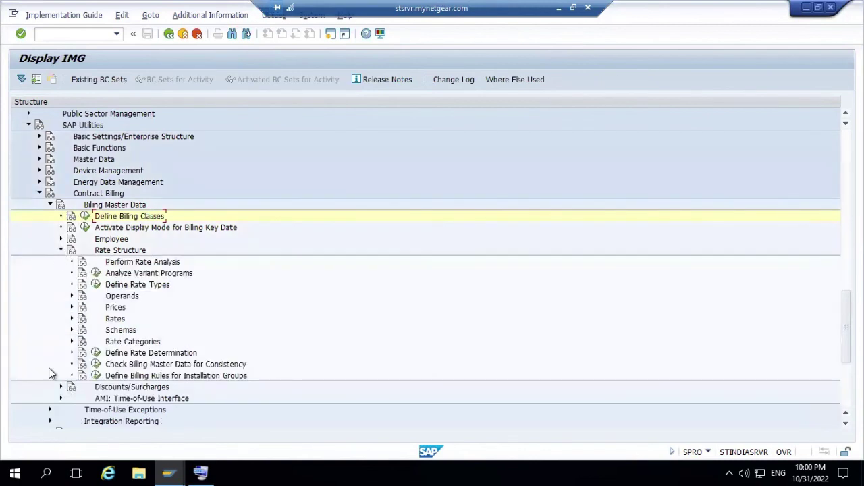
click(96, 285)
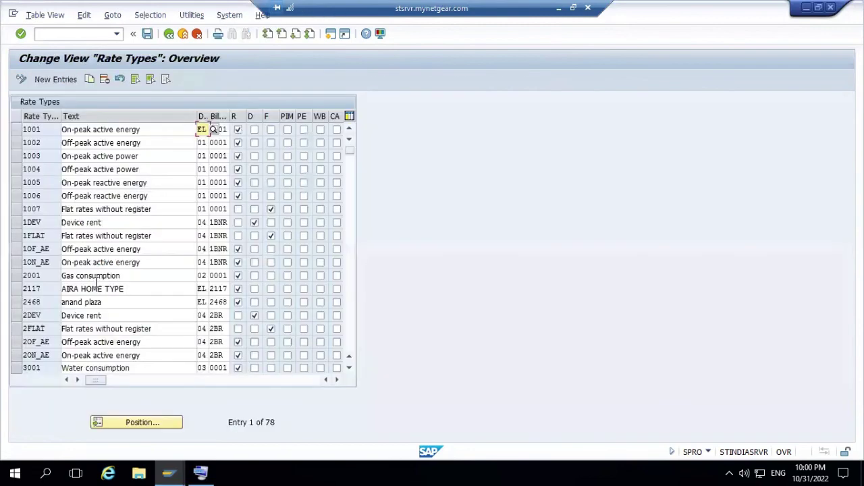
Add a new rate type PARTY with a text made of the two people's names followed by "ratetype".
click(69, 77)
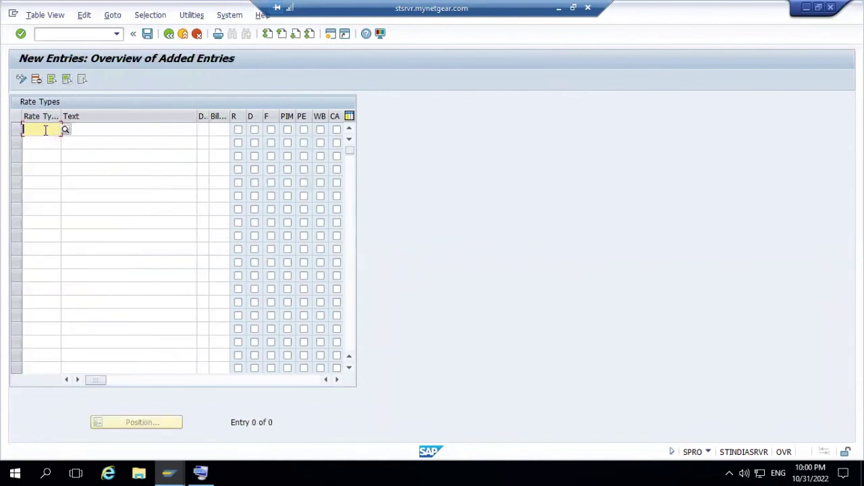
text(PA)
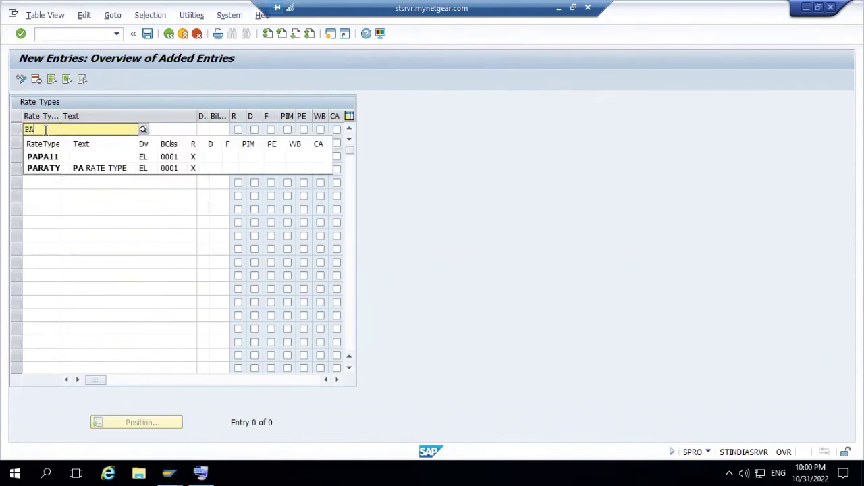
text(RTY)
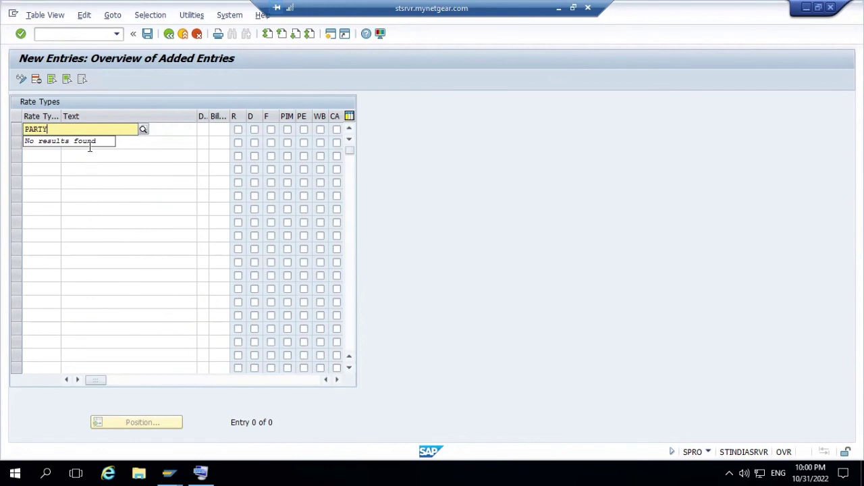
click(182, 130)
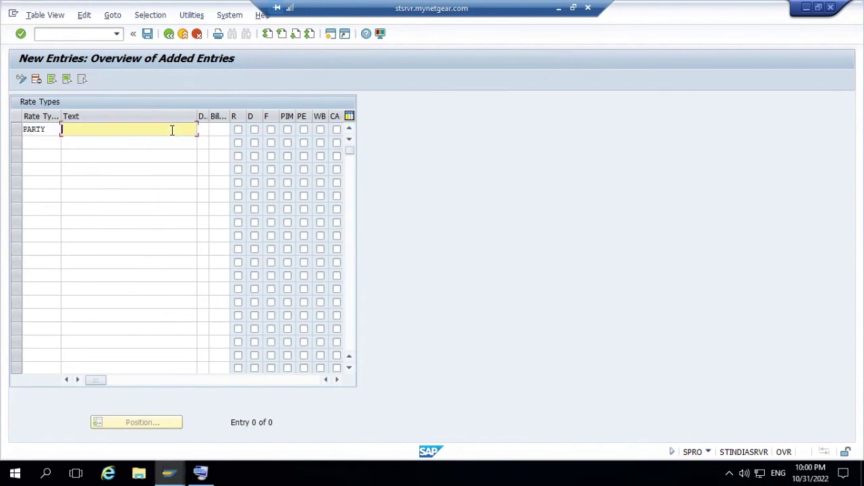
text(Preetam and a)
text(bhi ratet)
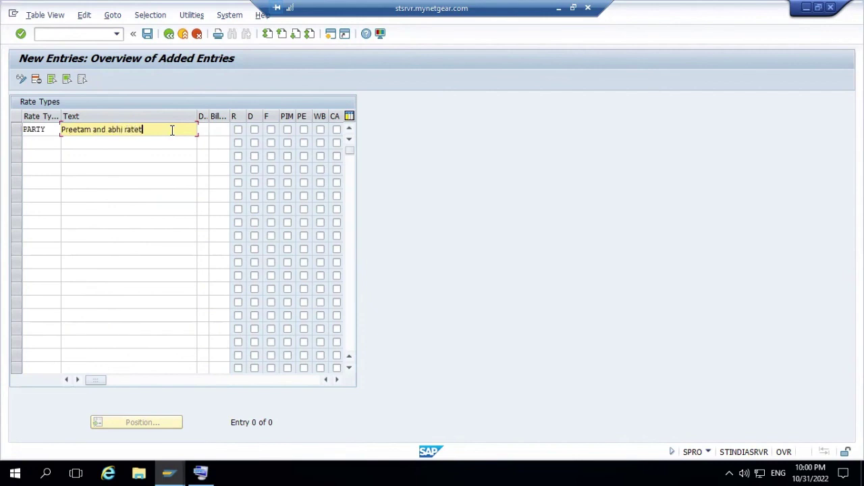
text(ype)
Assign division EL (Electricity) and billing class 0001 (Residential Customers) to rate type PARTY.
click(202, 129)
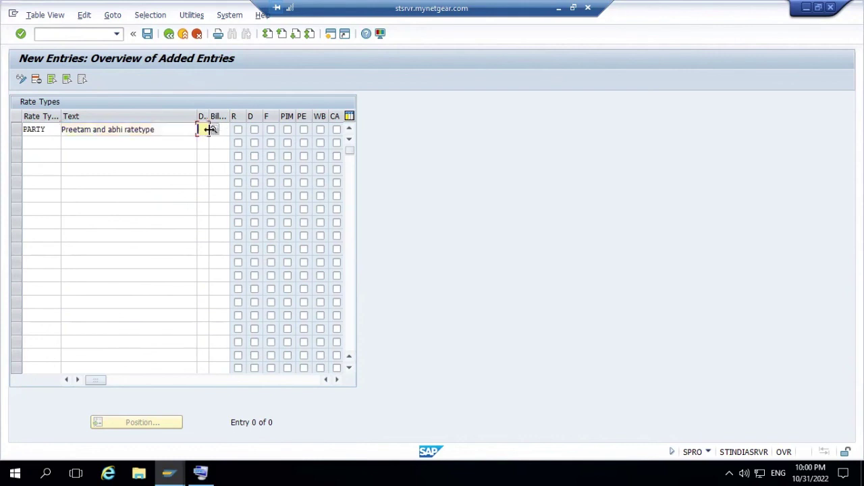
text(EL)
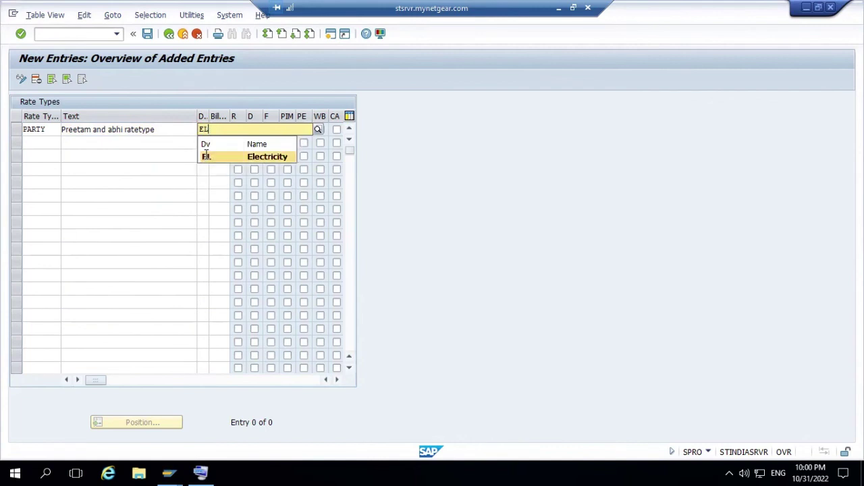
click(206, 156)
click(225, 128)
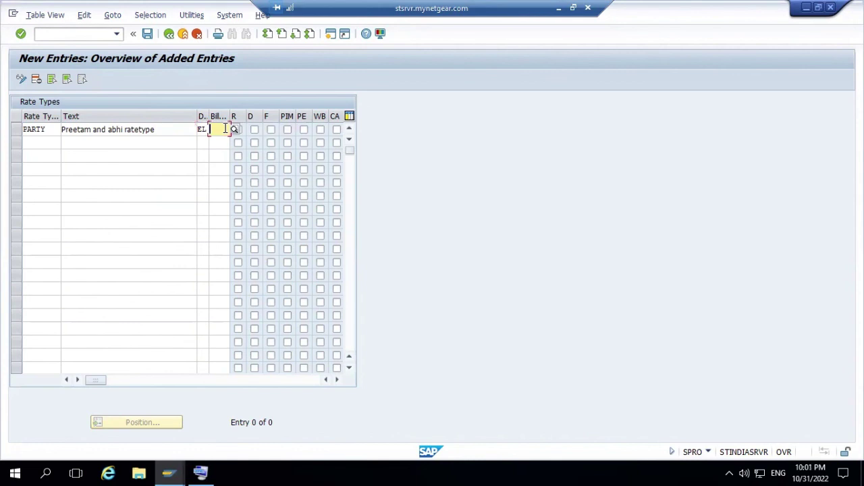
text(0001)
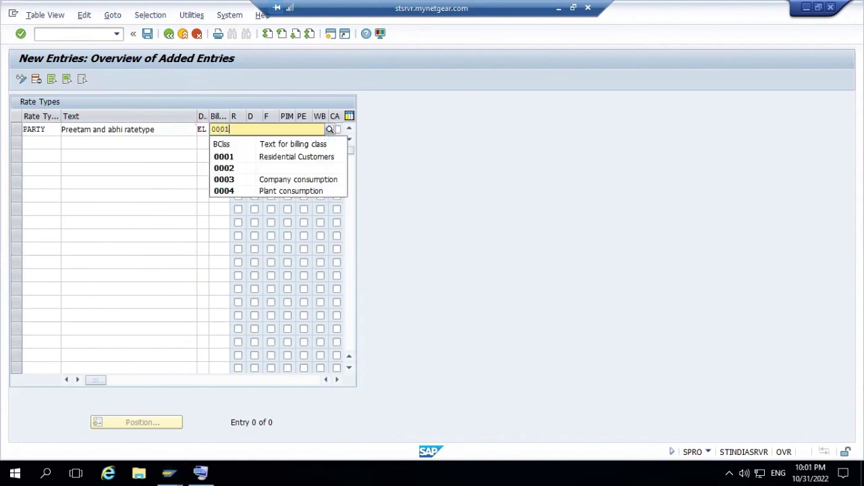
click(226, 157)
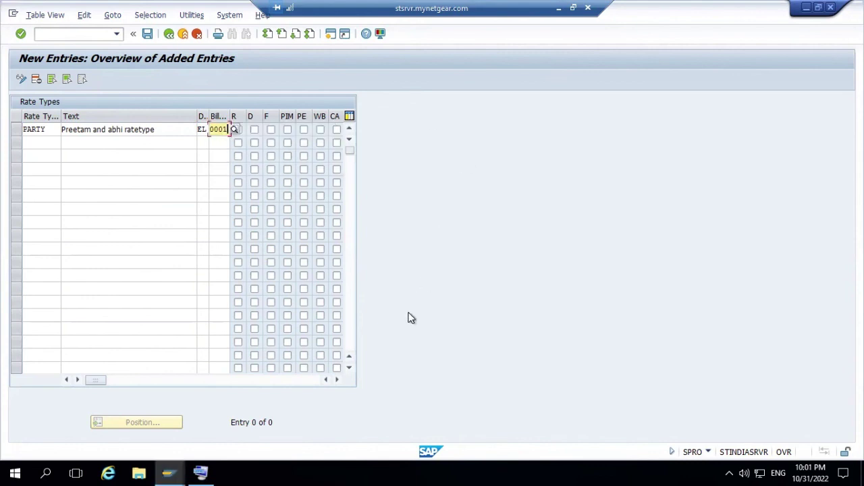
Set the R indicator for rate type PARTY and save the entry under the proposed customizing request.
click(337, 380)
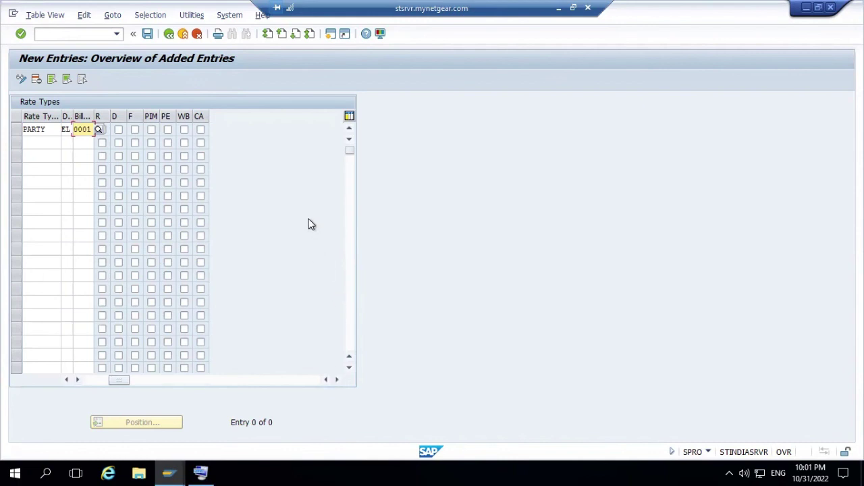
click(102, 130)
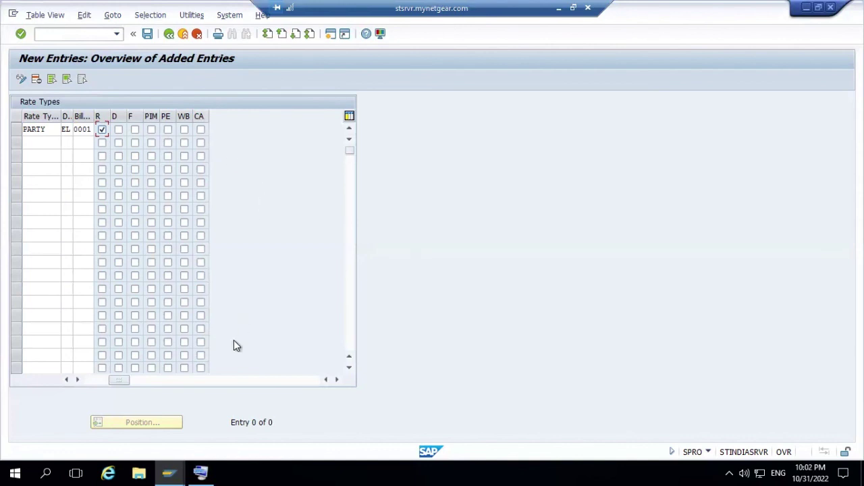
click(95, 380)
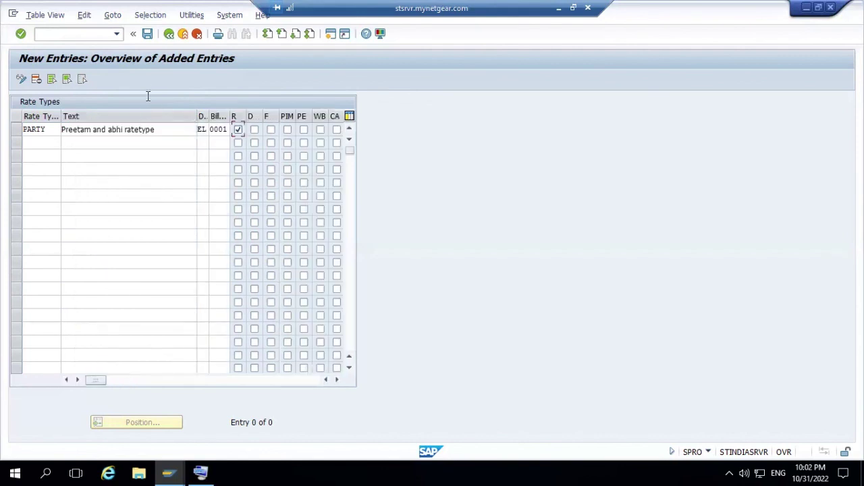
click(149, 34)
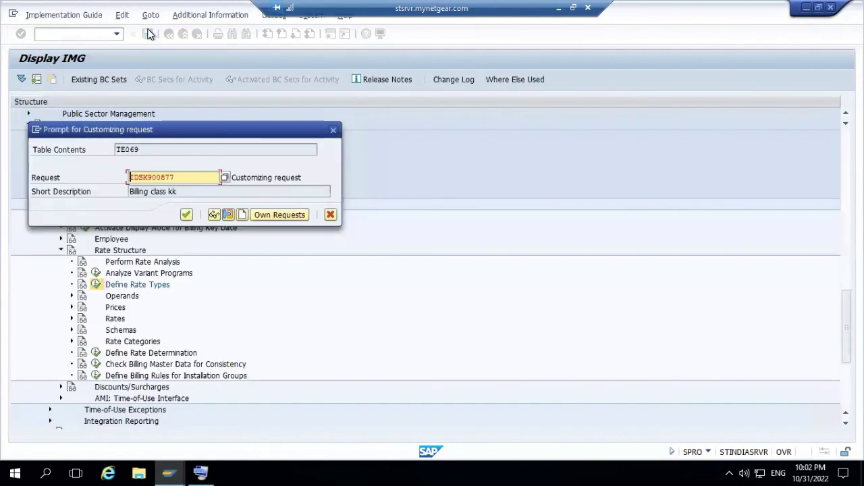
click(186, 214)
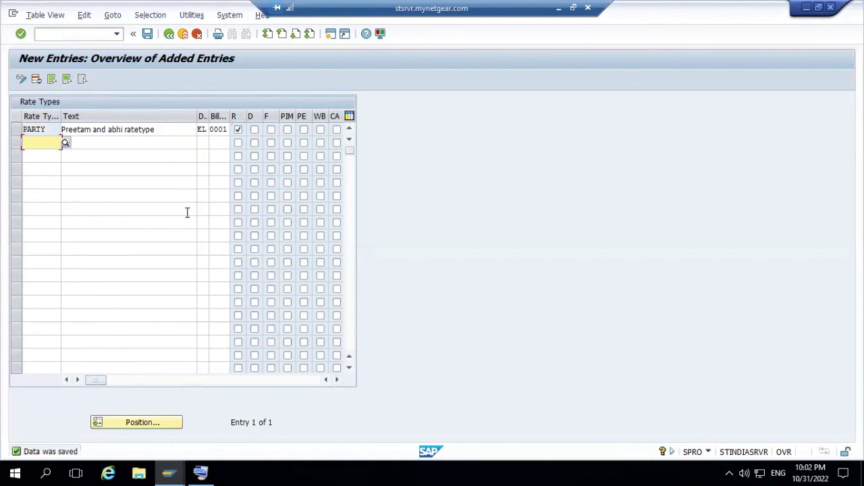
Leave the rate types overview for the IMG structure and collapse the Rate Structure node under Billing Master Data.
click(168, 33)
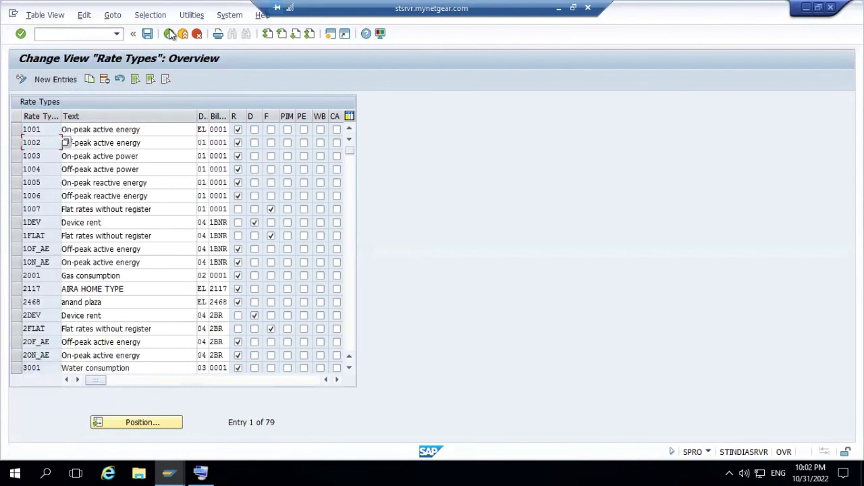
click(169, 34)
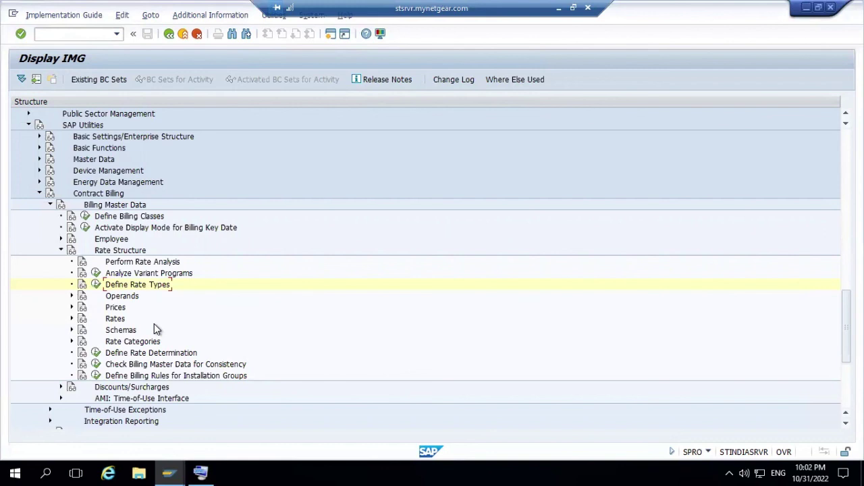
click(60, 251)
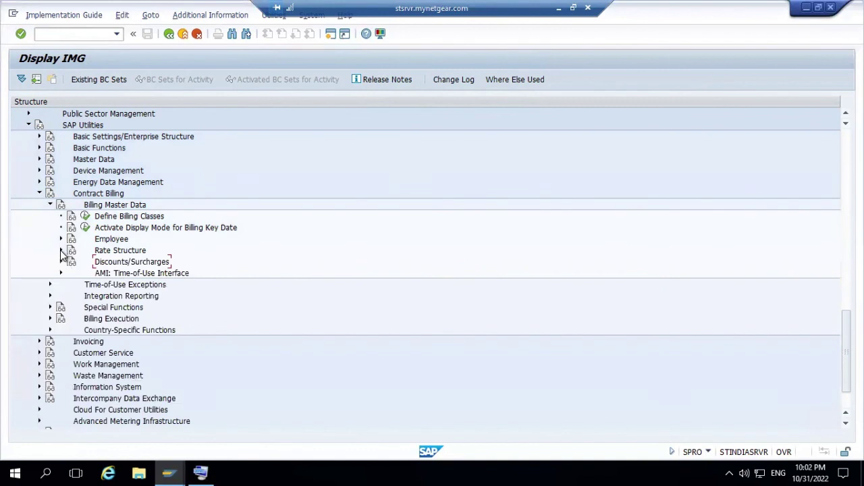